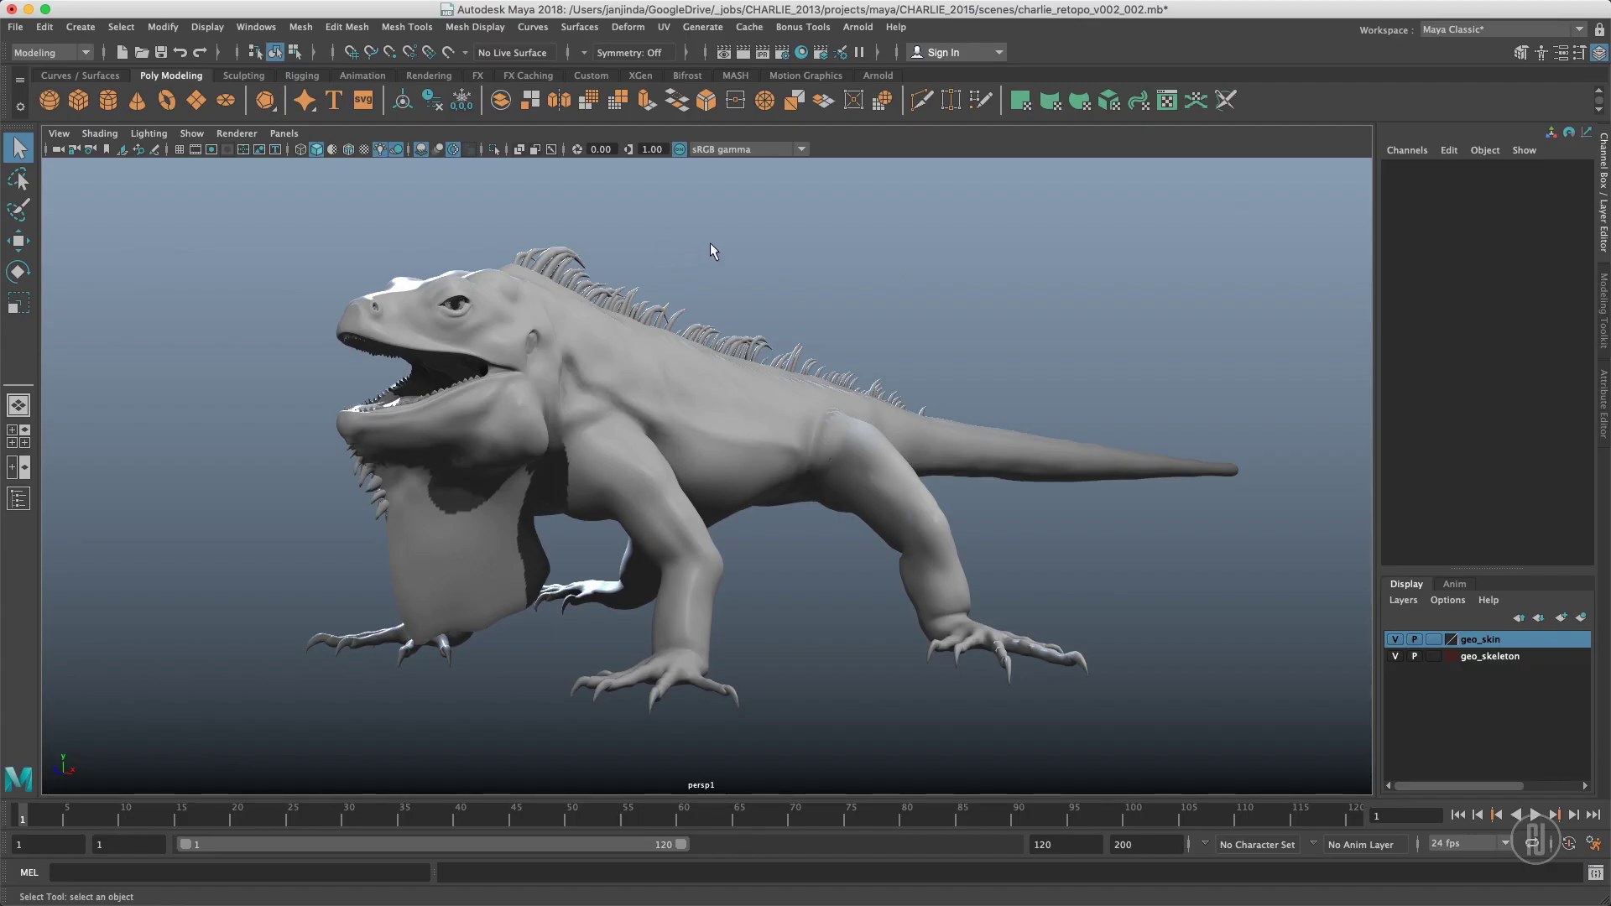
alt+middle_drag(642, 234, 647, 241)
alt+drag(647, 241, 661, 237)
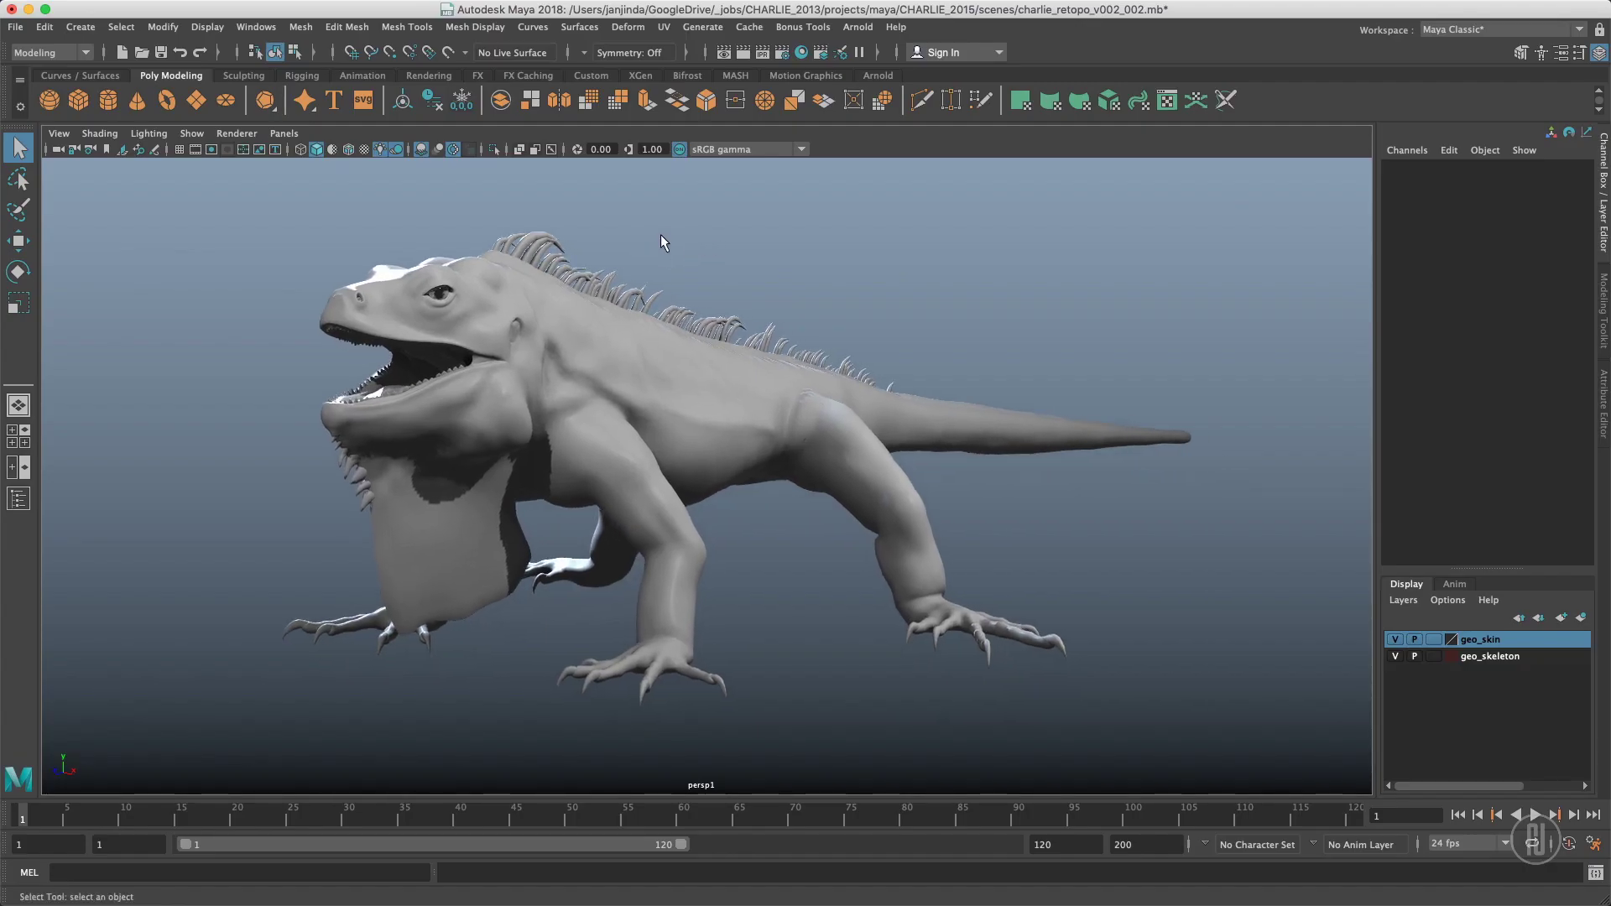
alt+right_drag(630, 238, 615, 238)
alt+middle_drag(615, 238, 653, 249)
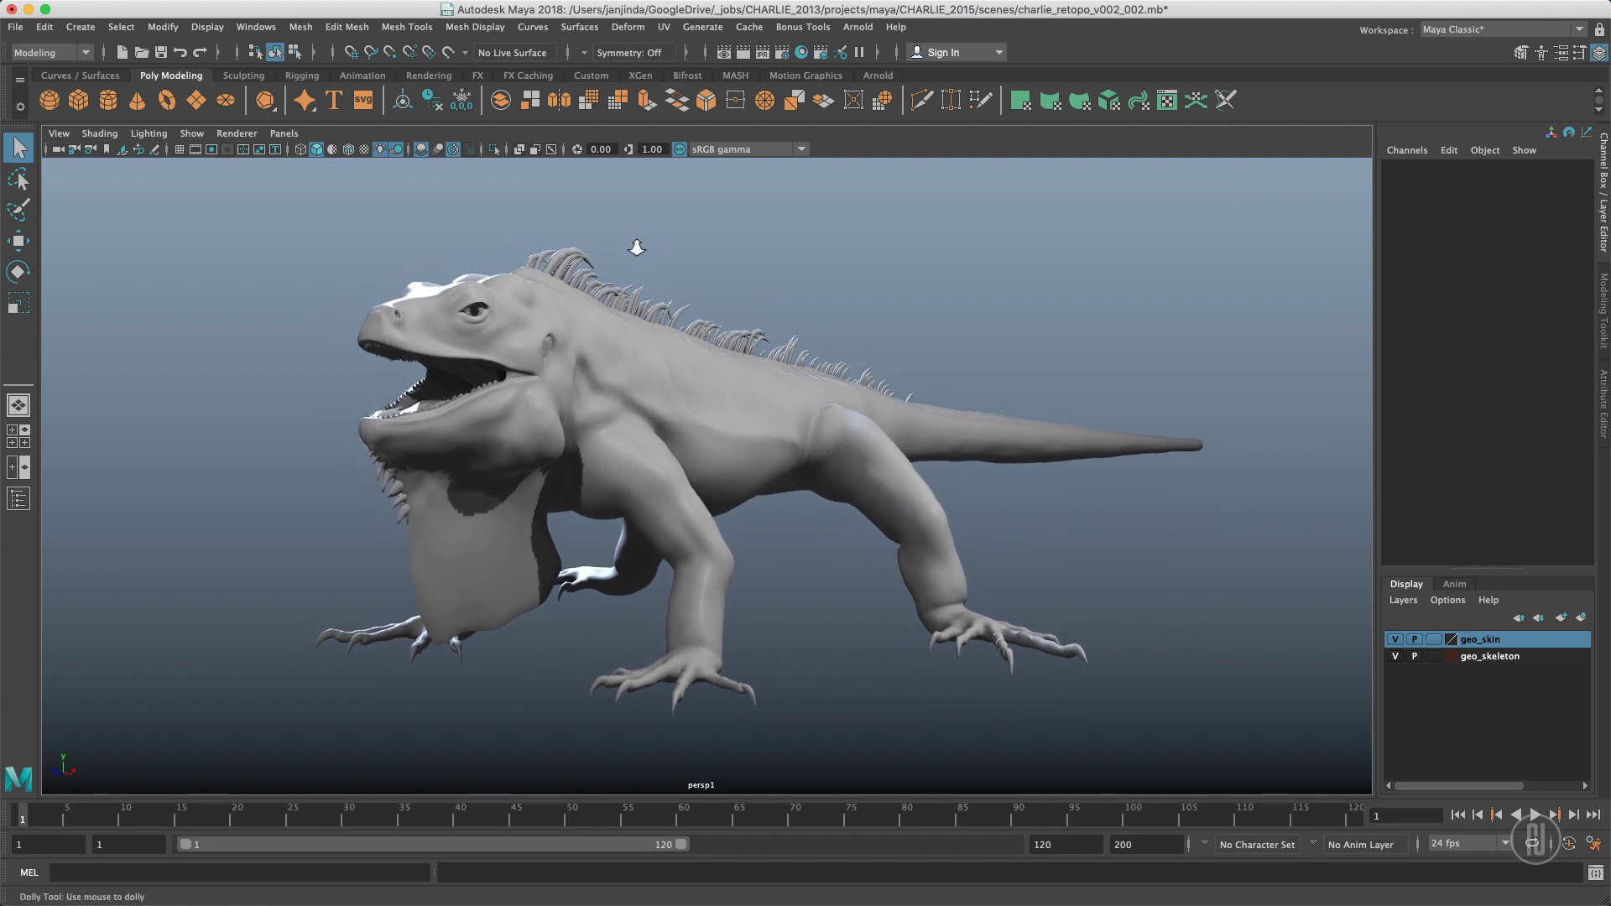
alt+right_drag(637, 248, 669, 281)
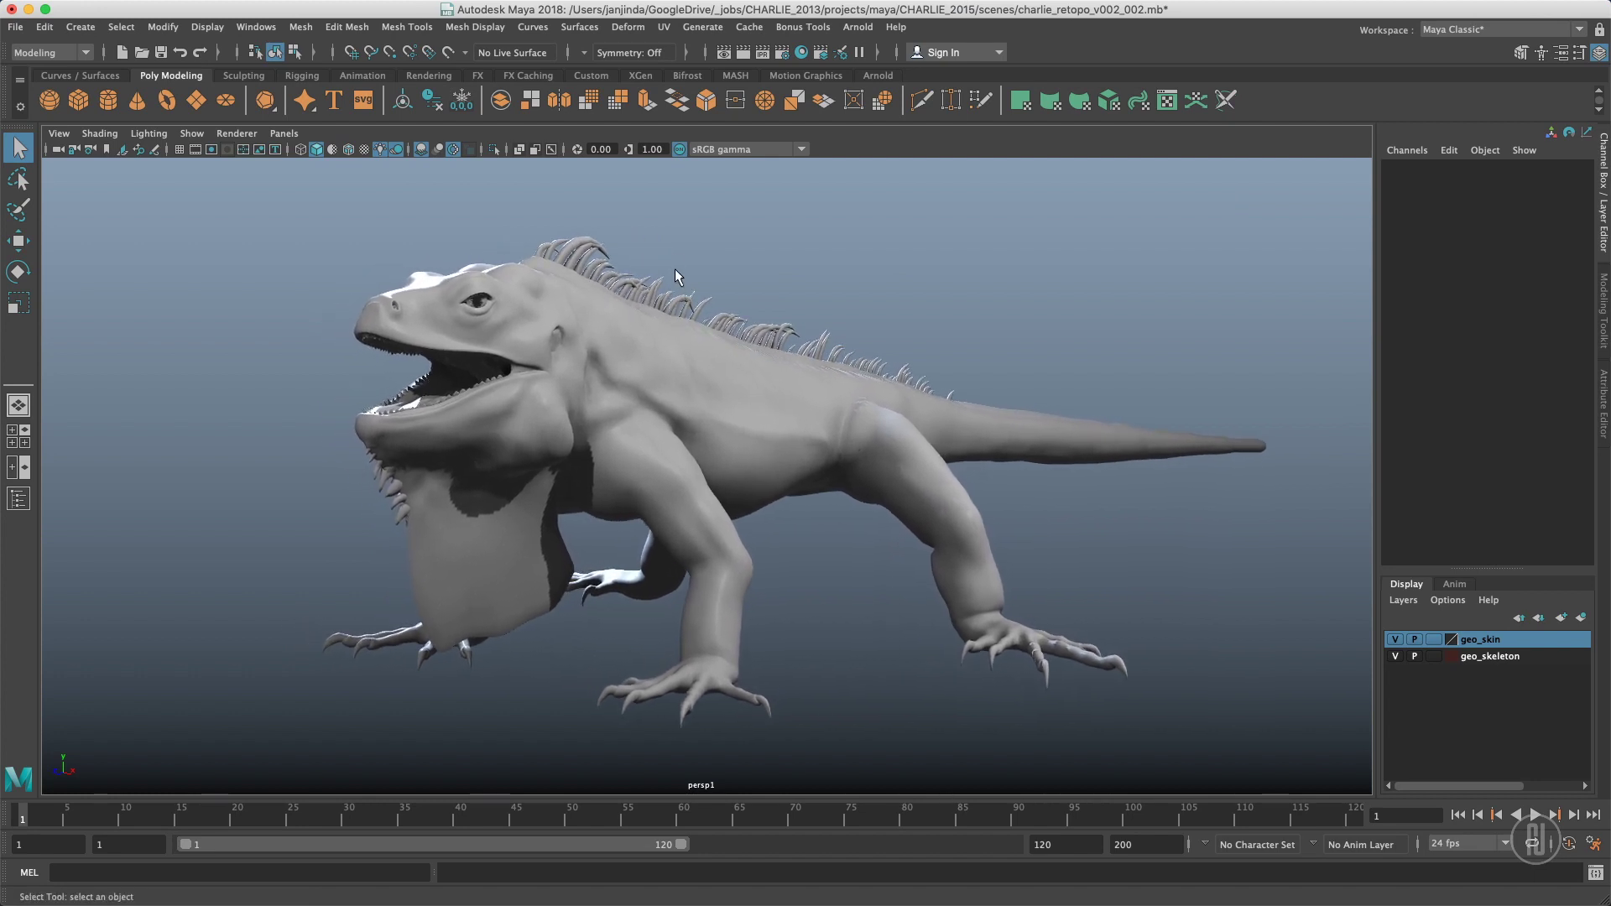
- Open the Hotkey Editor, list the hotkeys for Menu items and expand the File commands under Common
click(250, 28)
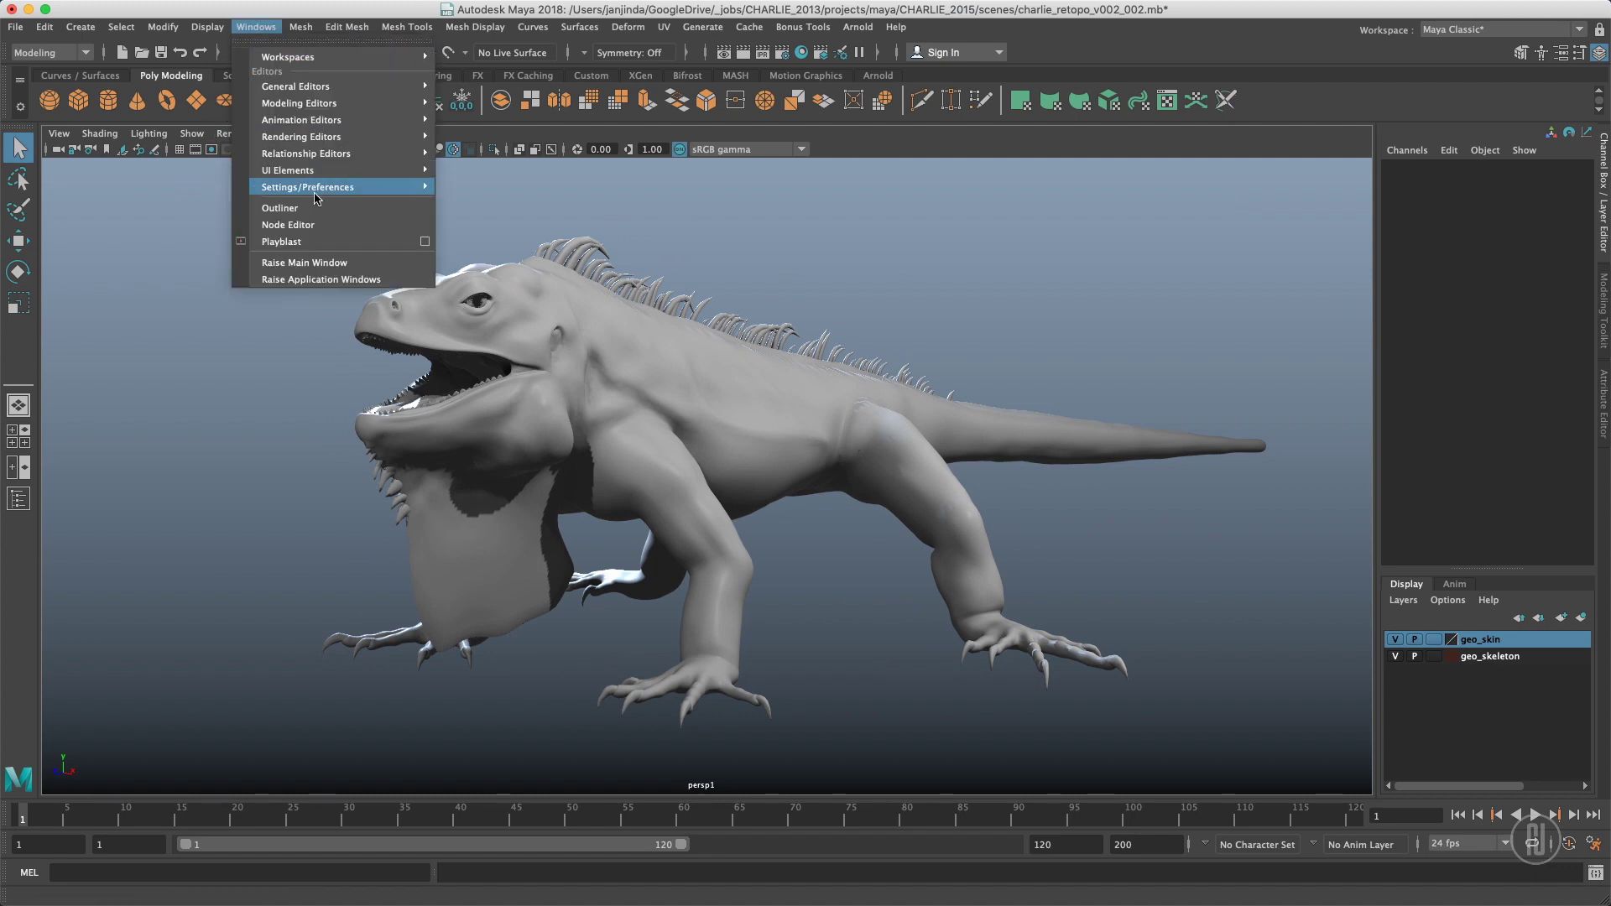
mouse_move(316, 193)
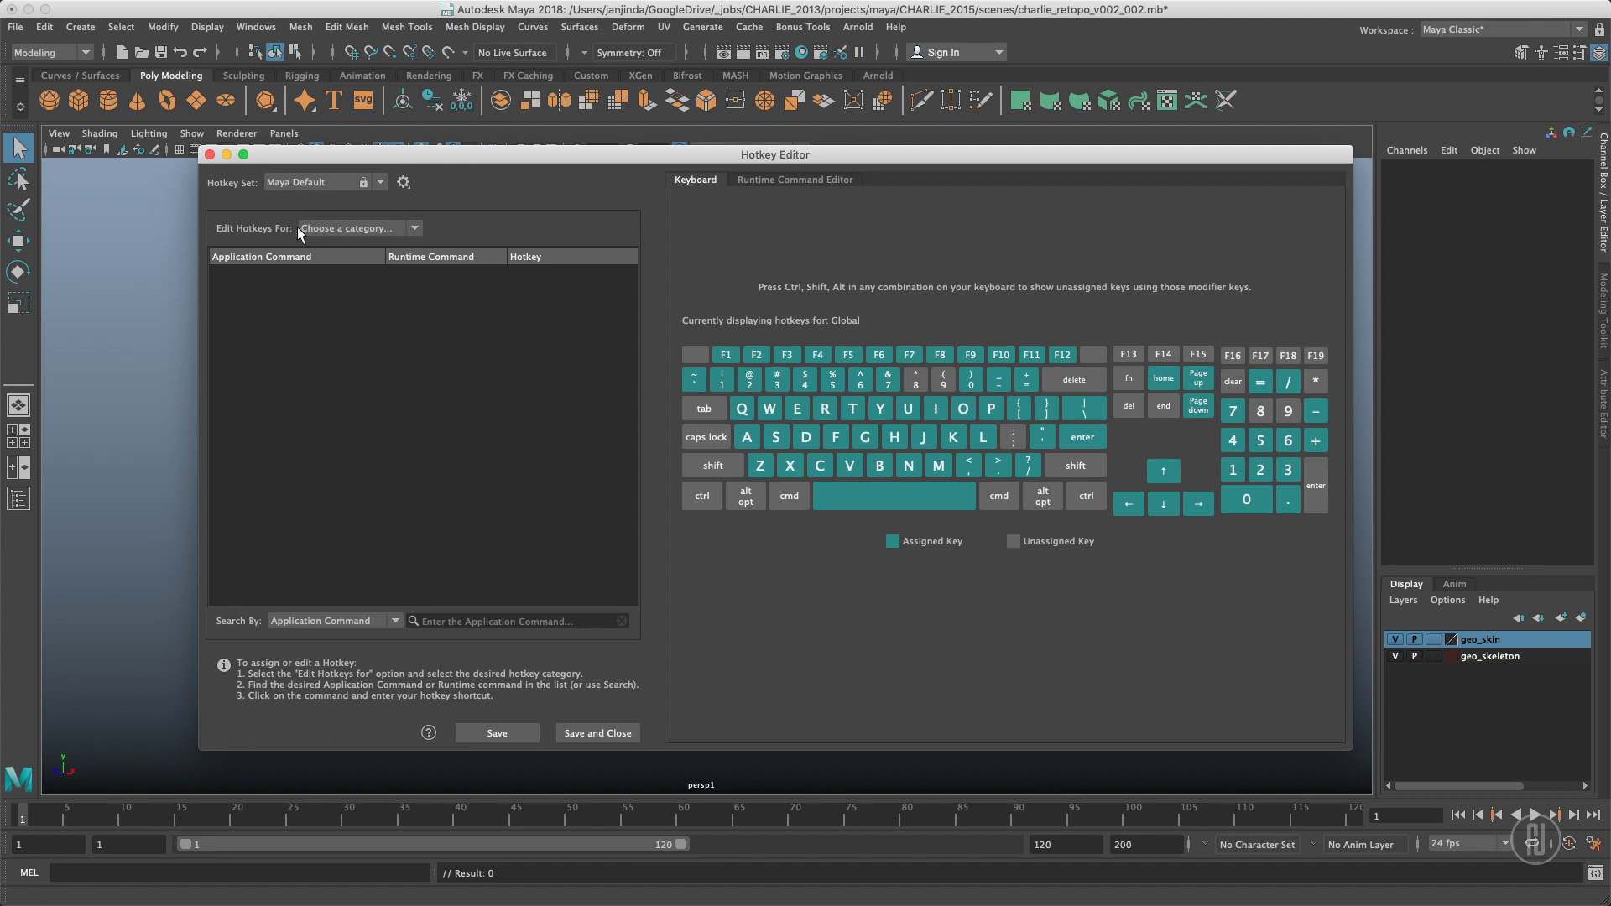
click(358, 229)
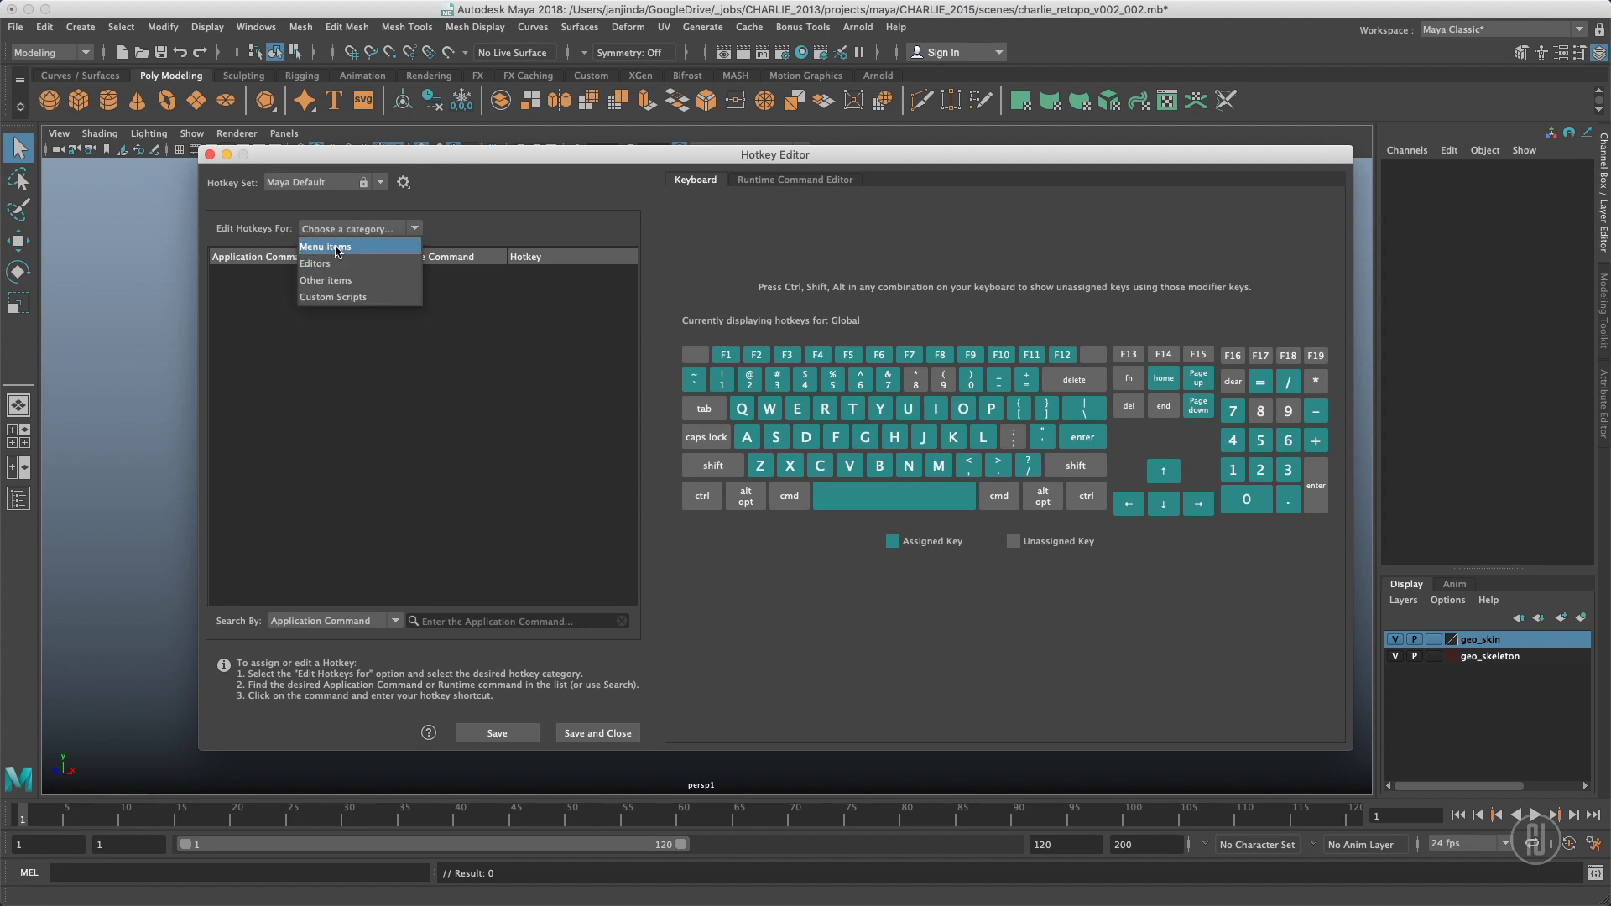
click(338, 249)
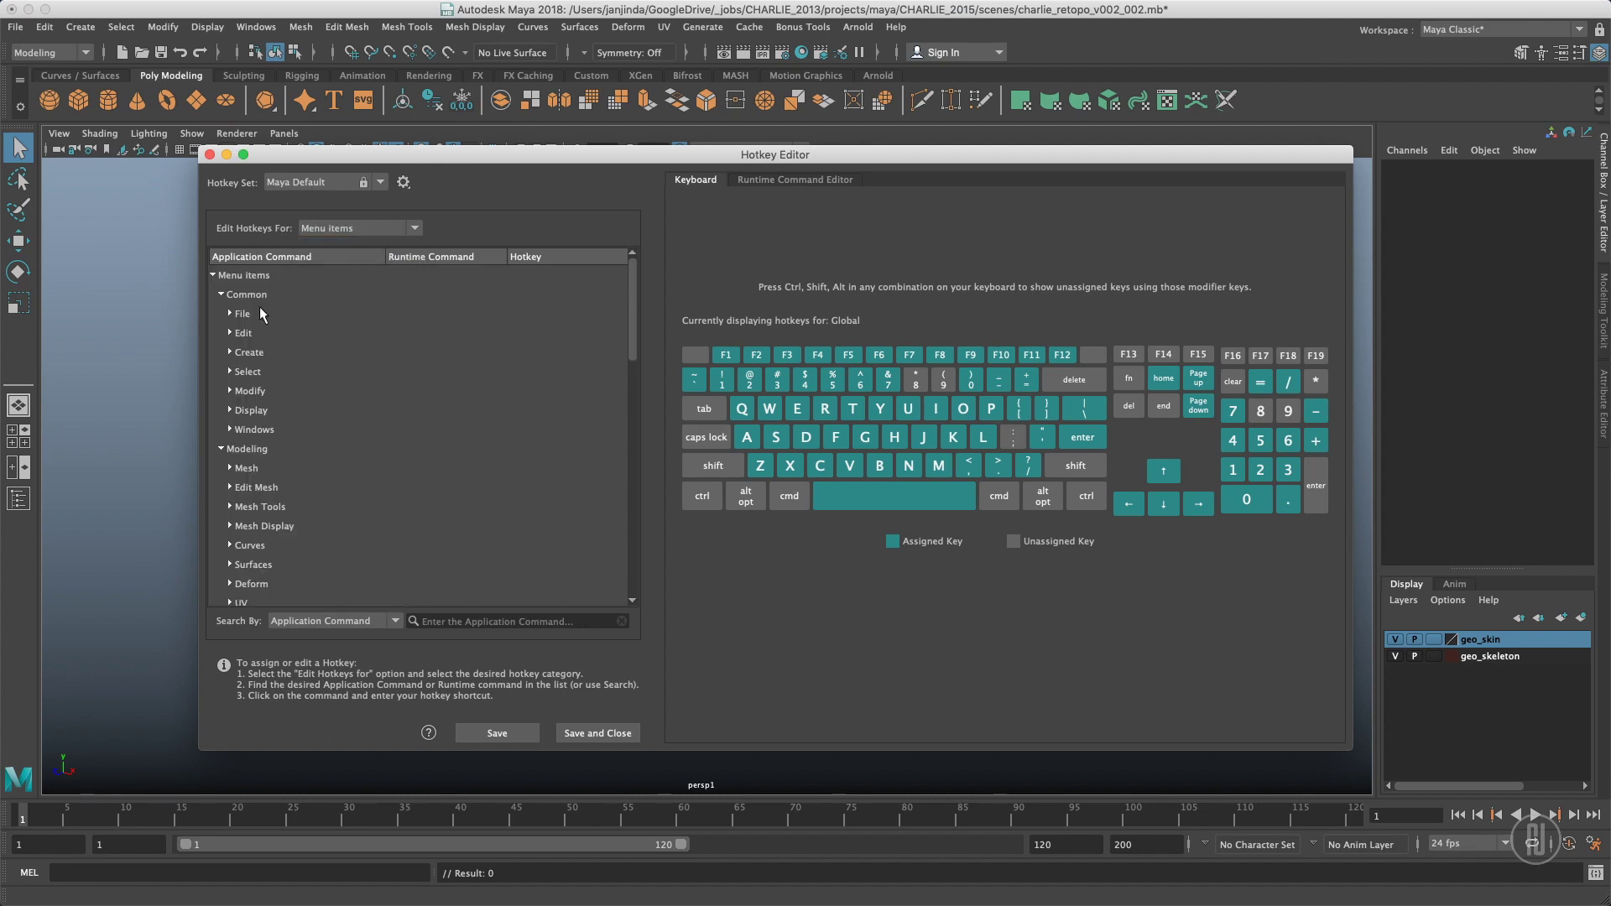
click(226, 314)
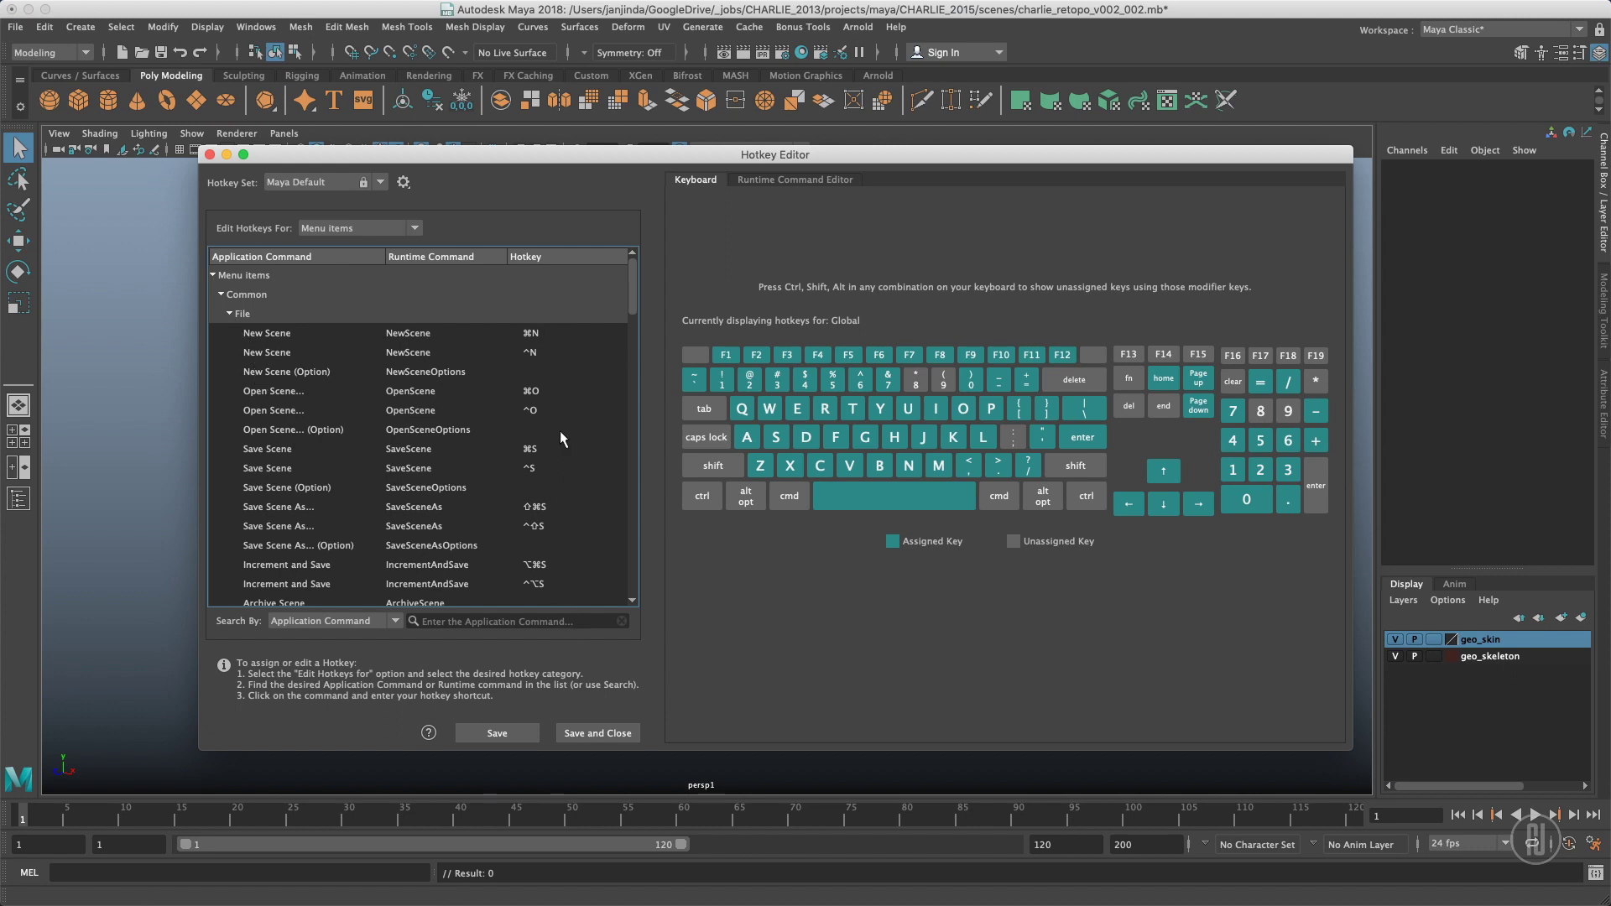
- Collapse the command groups from Common to Cache and then the whole Menu items tree
click(222, 294)
click(220, 314)
click(221, 333)
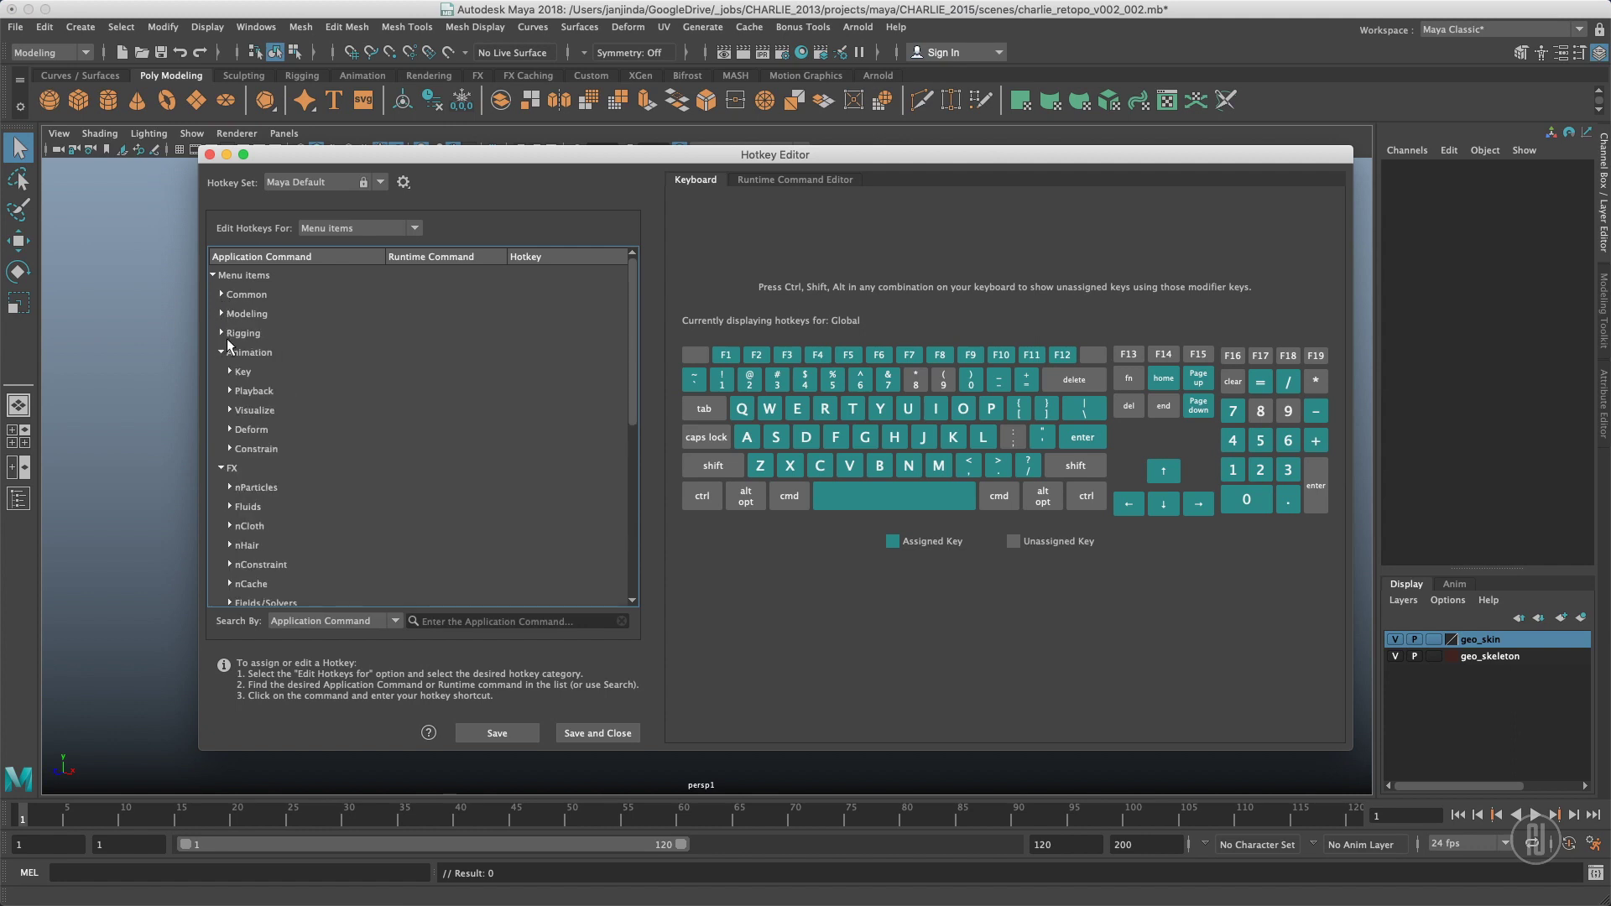
click(221, 352)
click(221, 371)
click(222, 391)
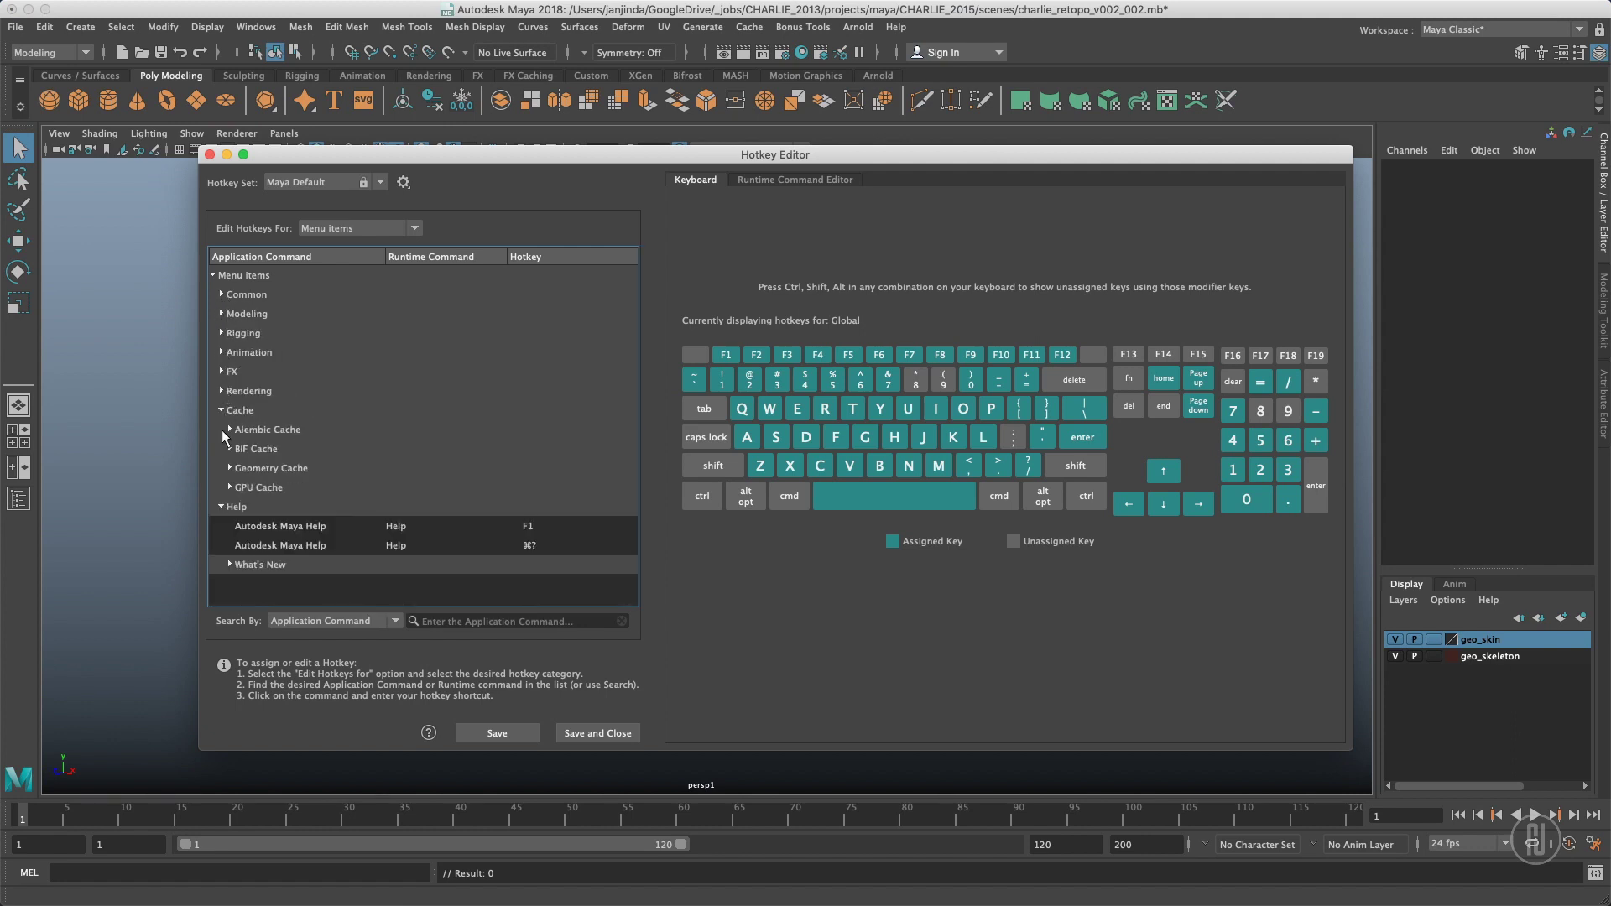
click(221, 410)
click(213, 276)
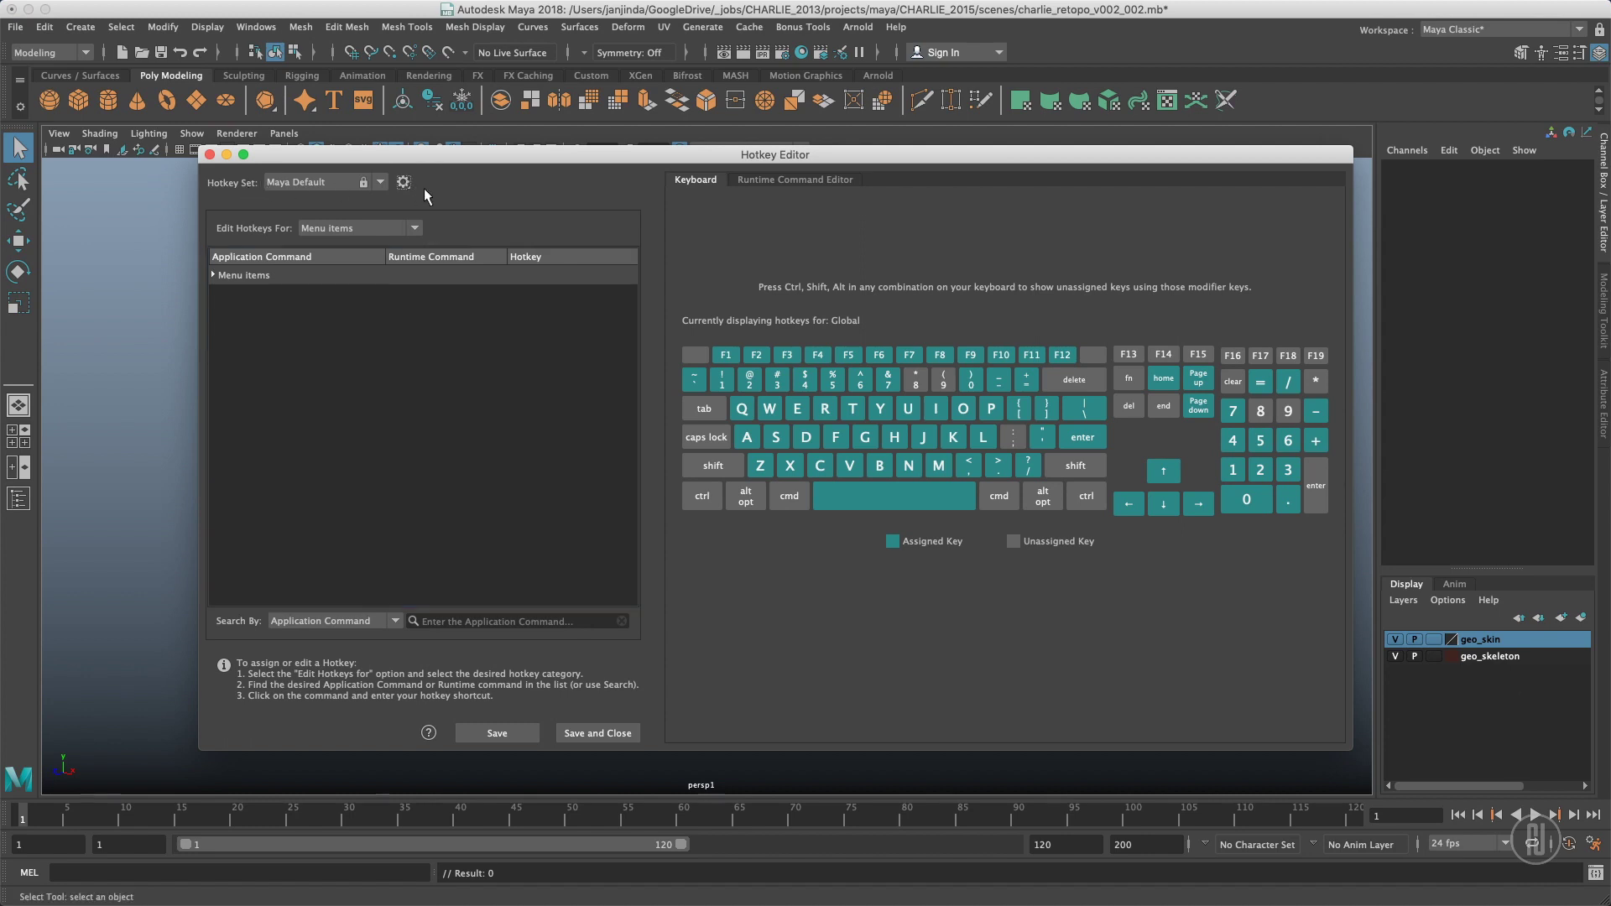
- Duplicate the Maya Default hotkey set under the name jj
click(402, 182)
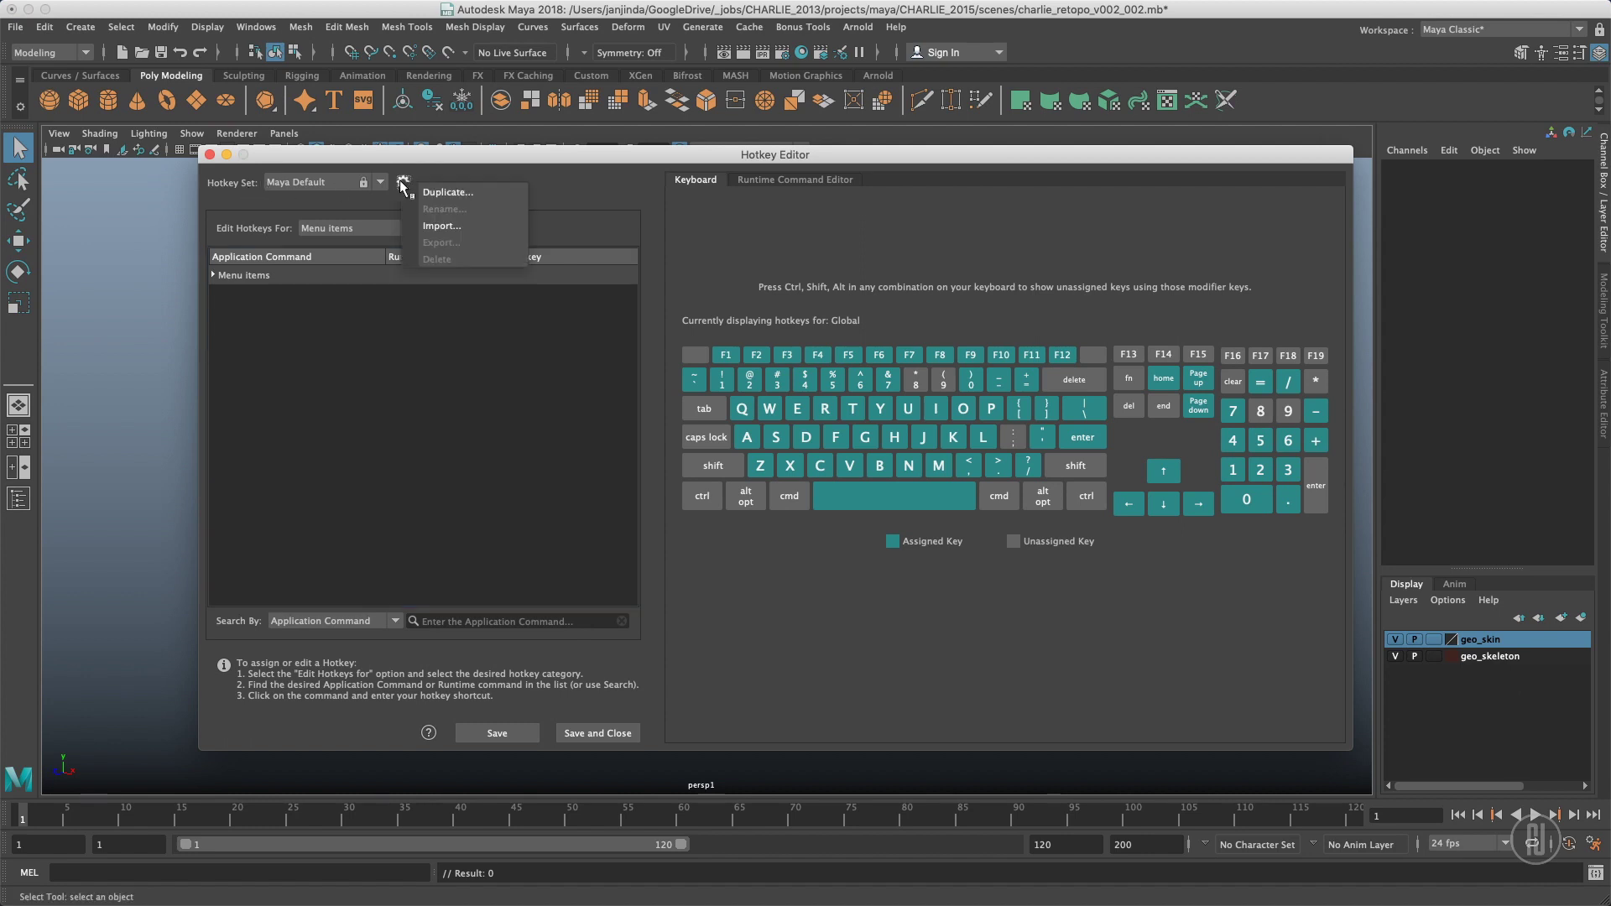
click(453, 195)
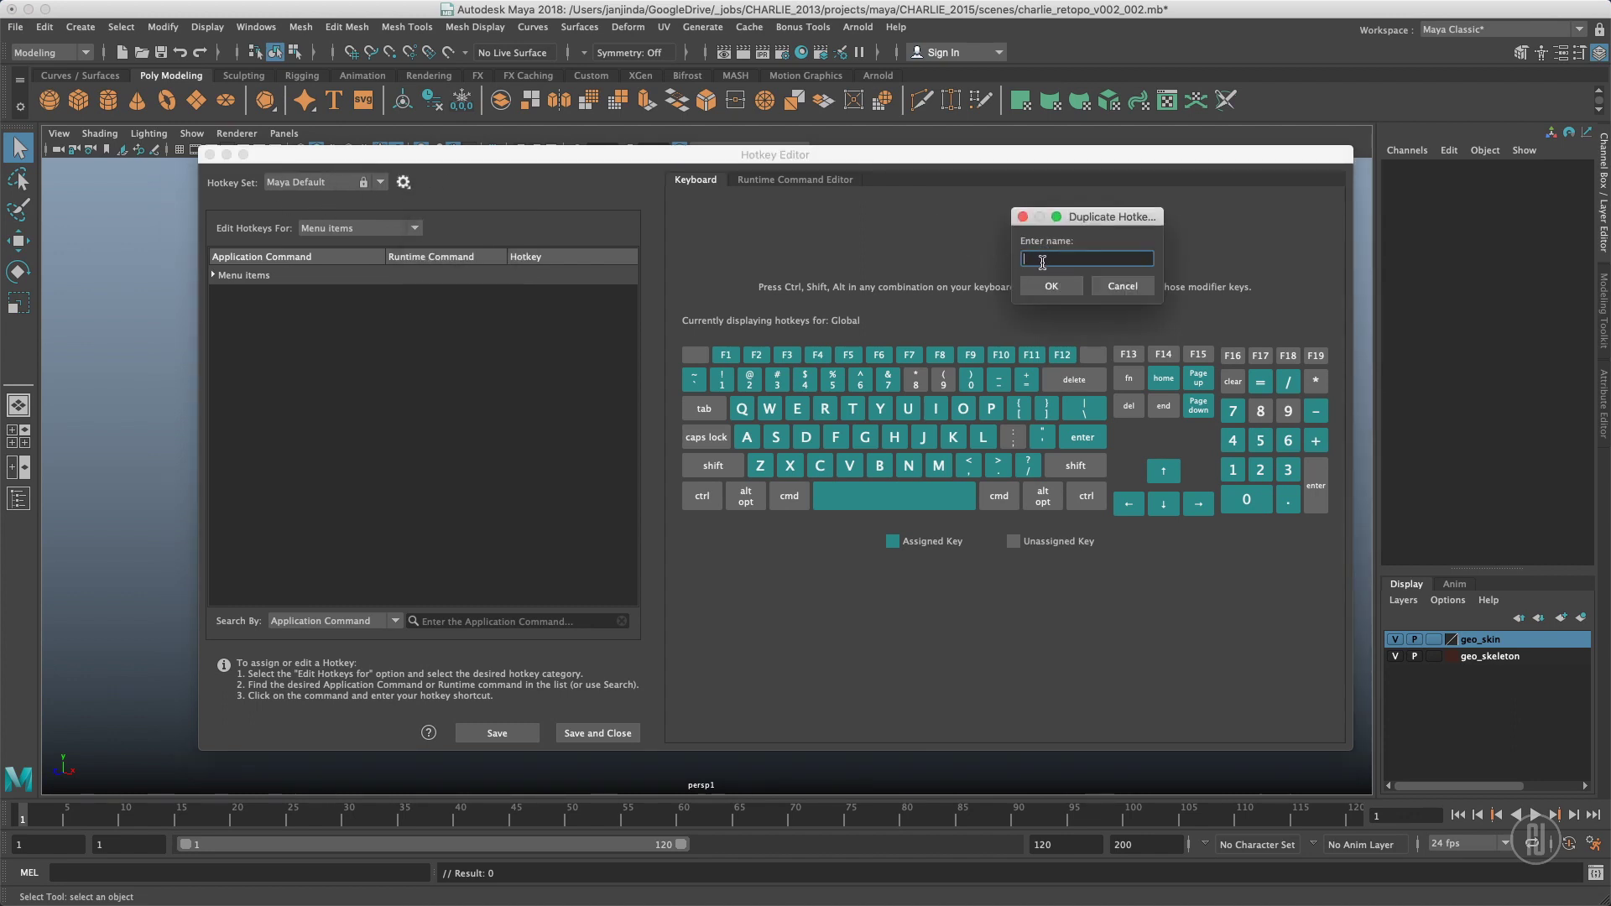
text(jj)
click(1050, 287)
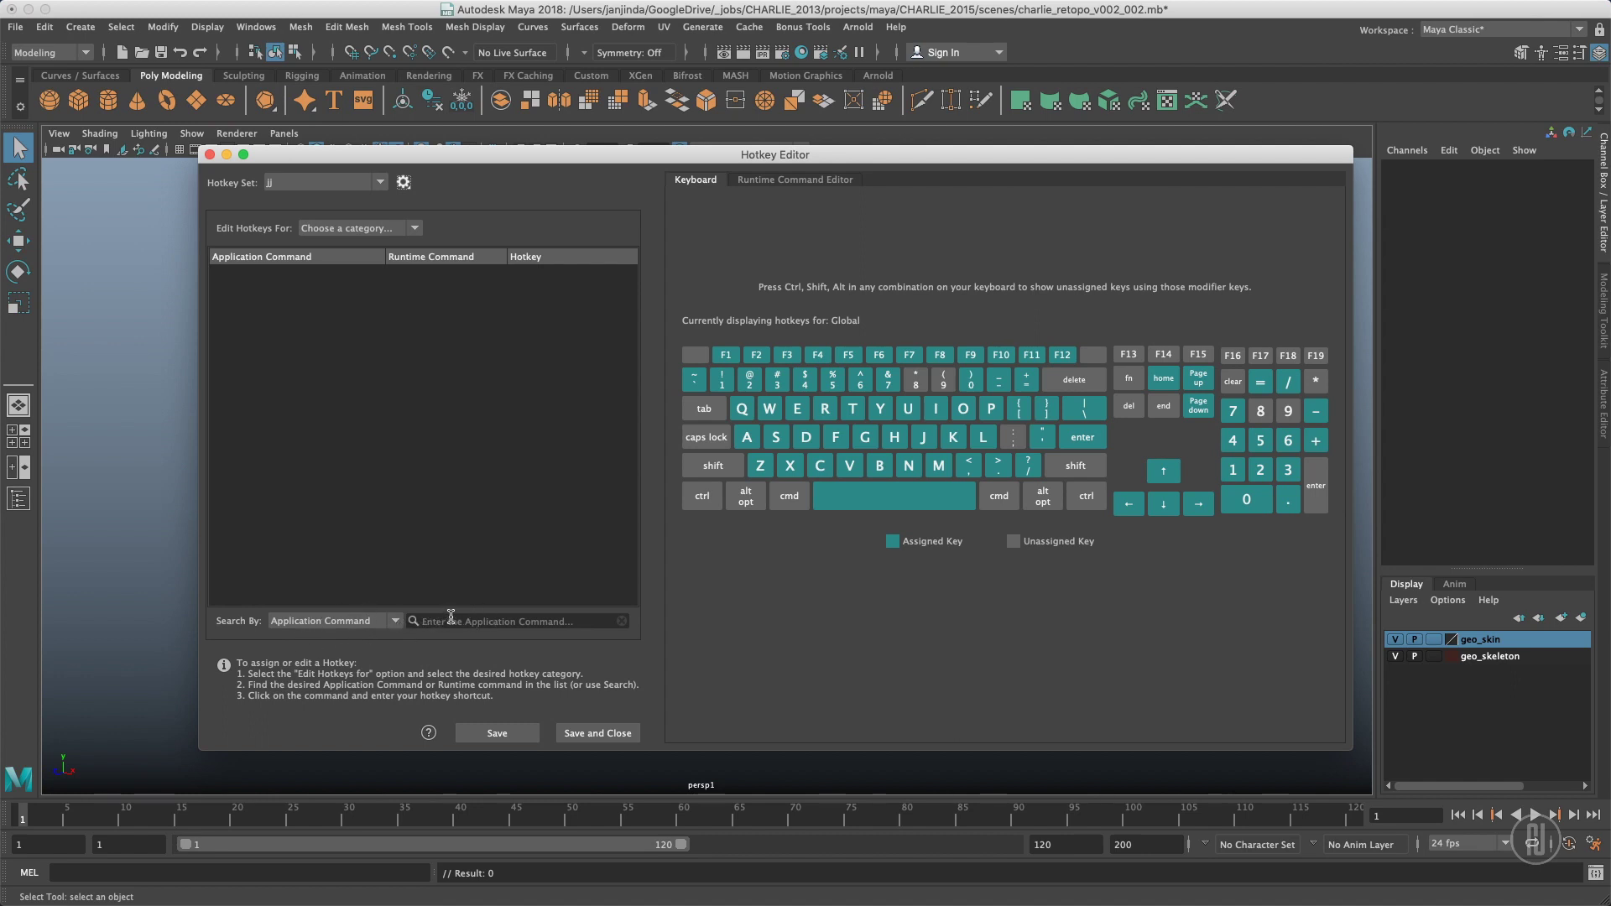
- Search the application commands for "rever" and select the Reverse command under Mesh Display
click(503, 621)
click(319, 621)
click(329, 625)
text(rever)
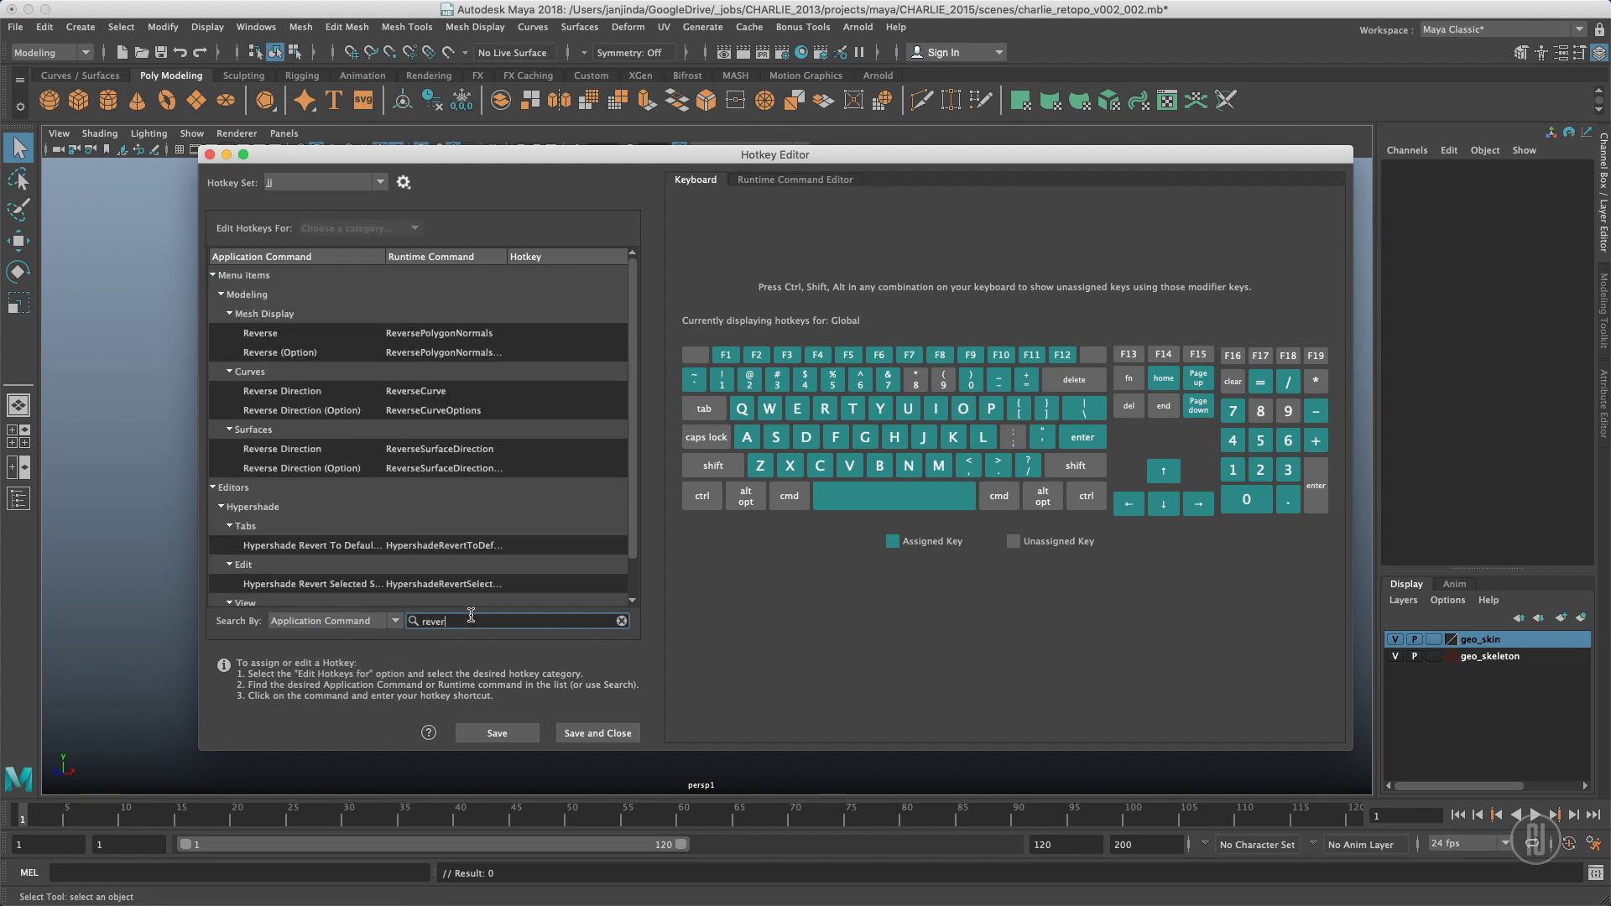
click(321, 337)
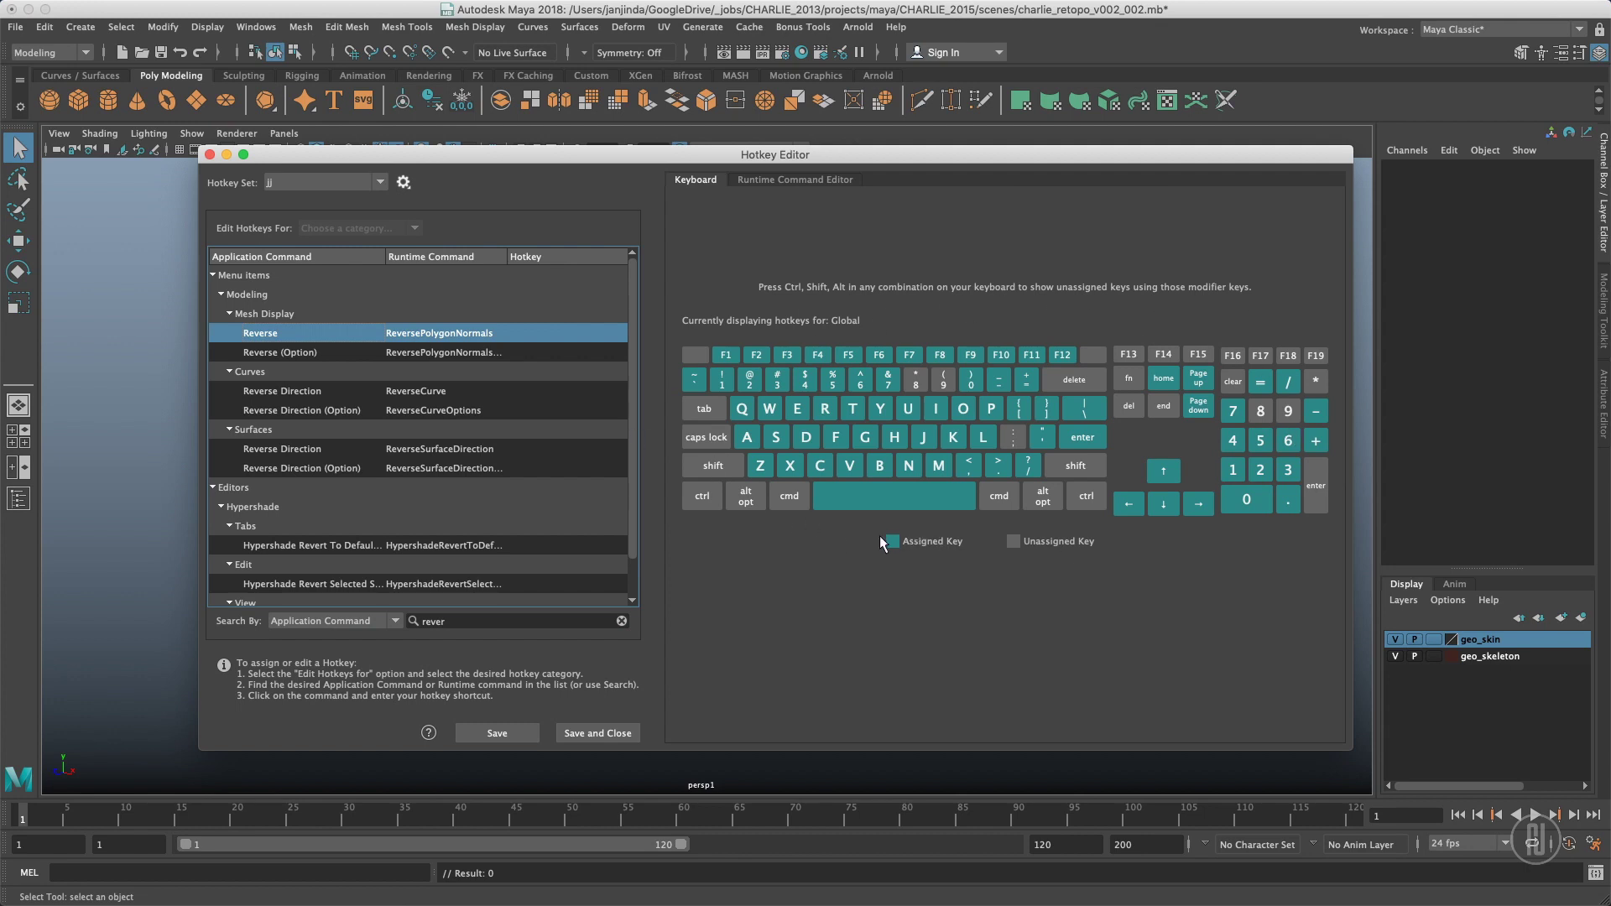
- Examine which keys are unassigned with Ctrl, Shift and Cmd combinations to find a free hotkey for Reverse
key(ctrl)
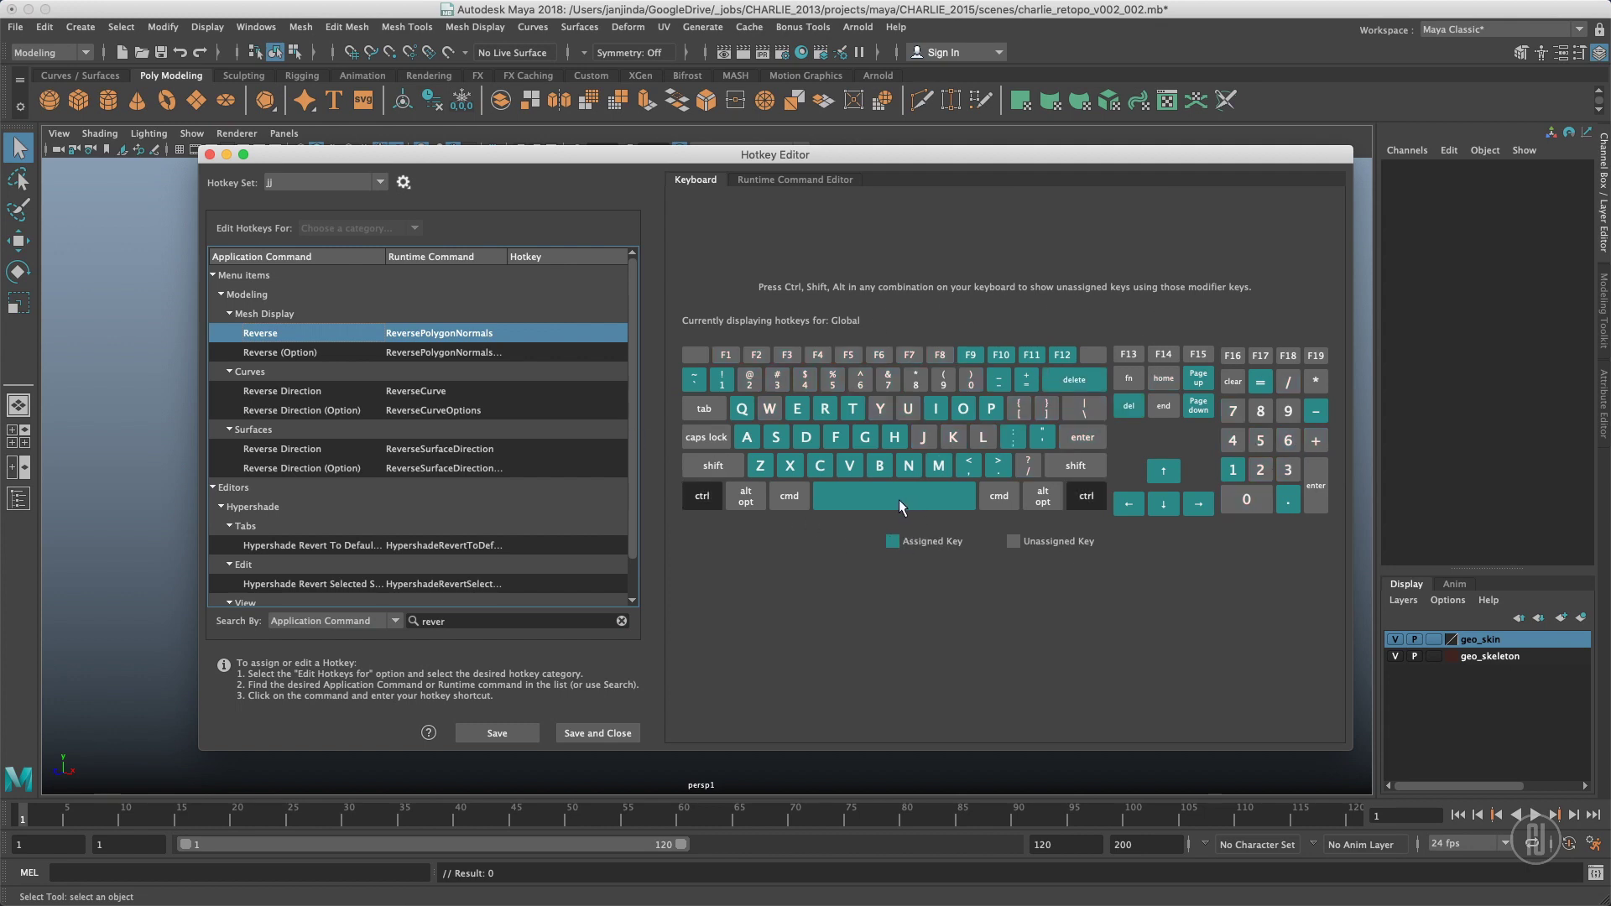
key(shift)
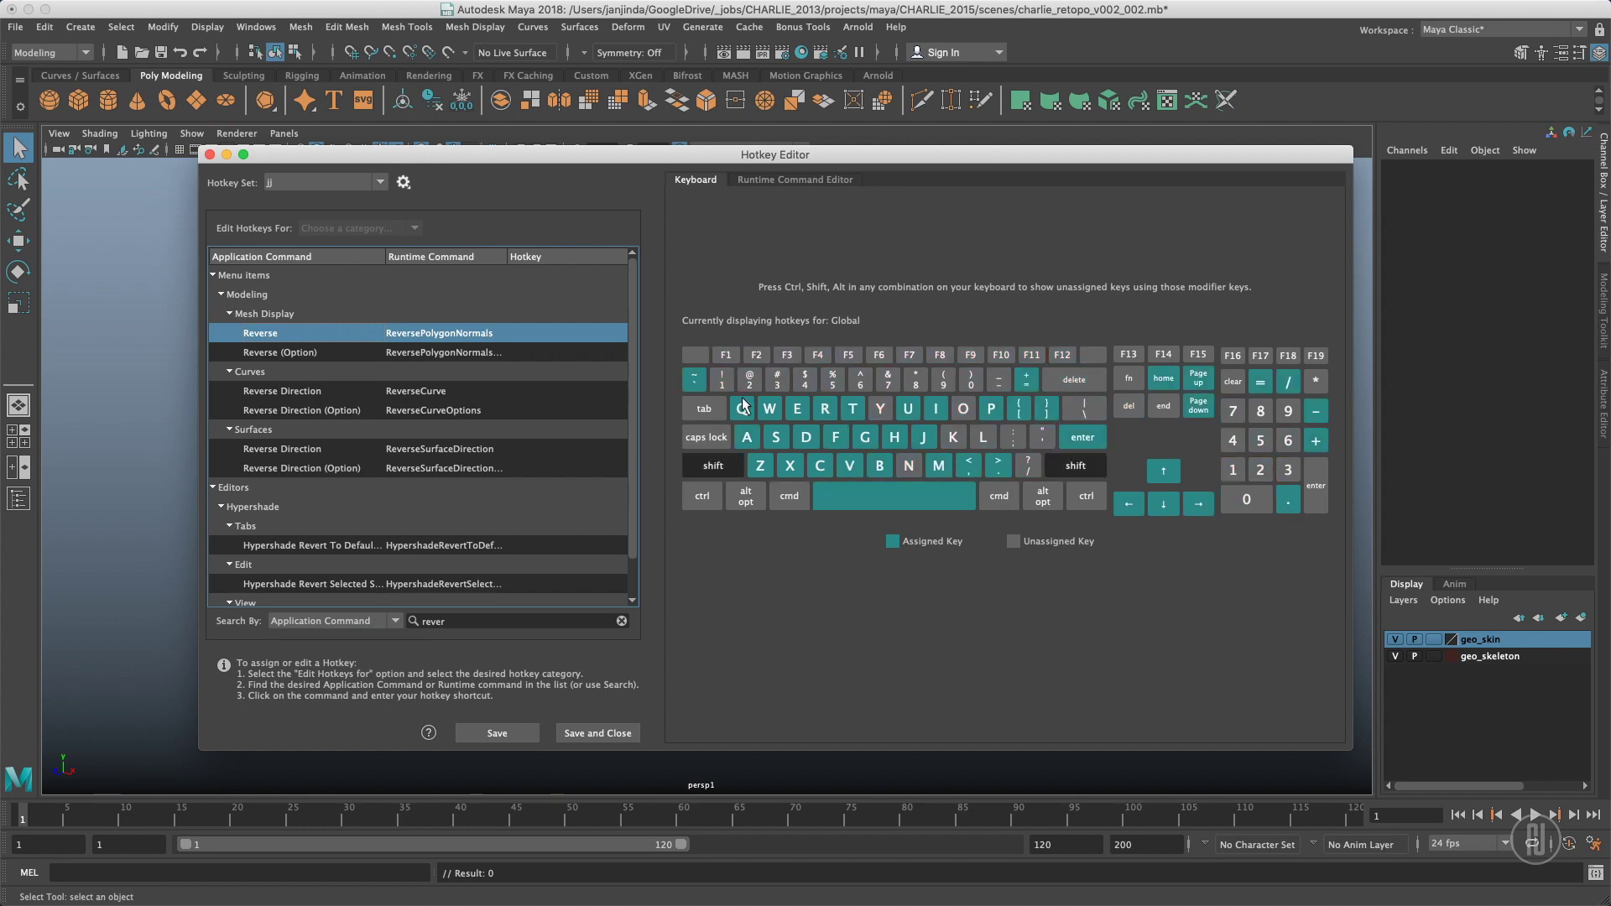
key(shift+super)
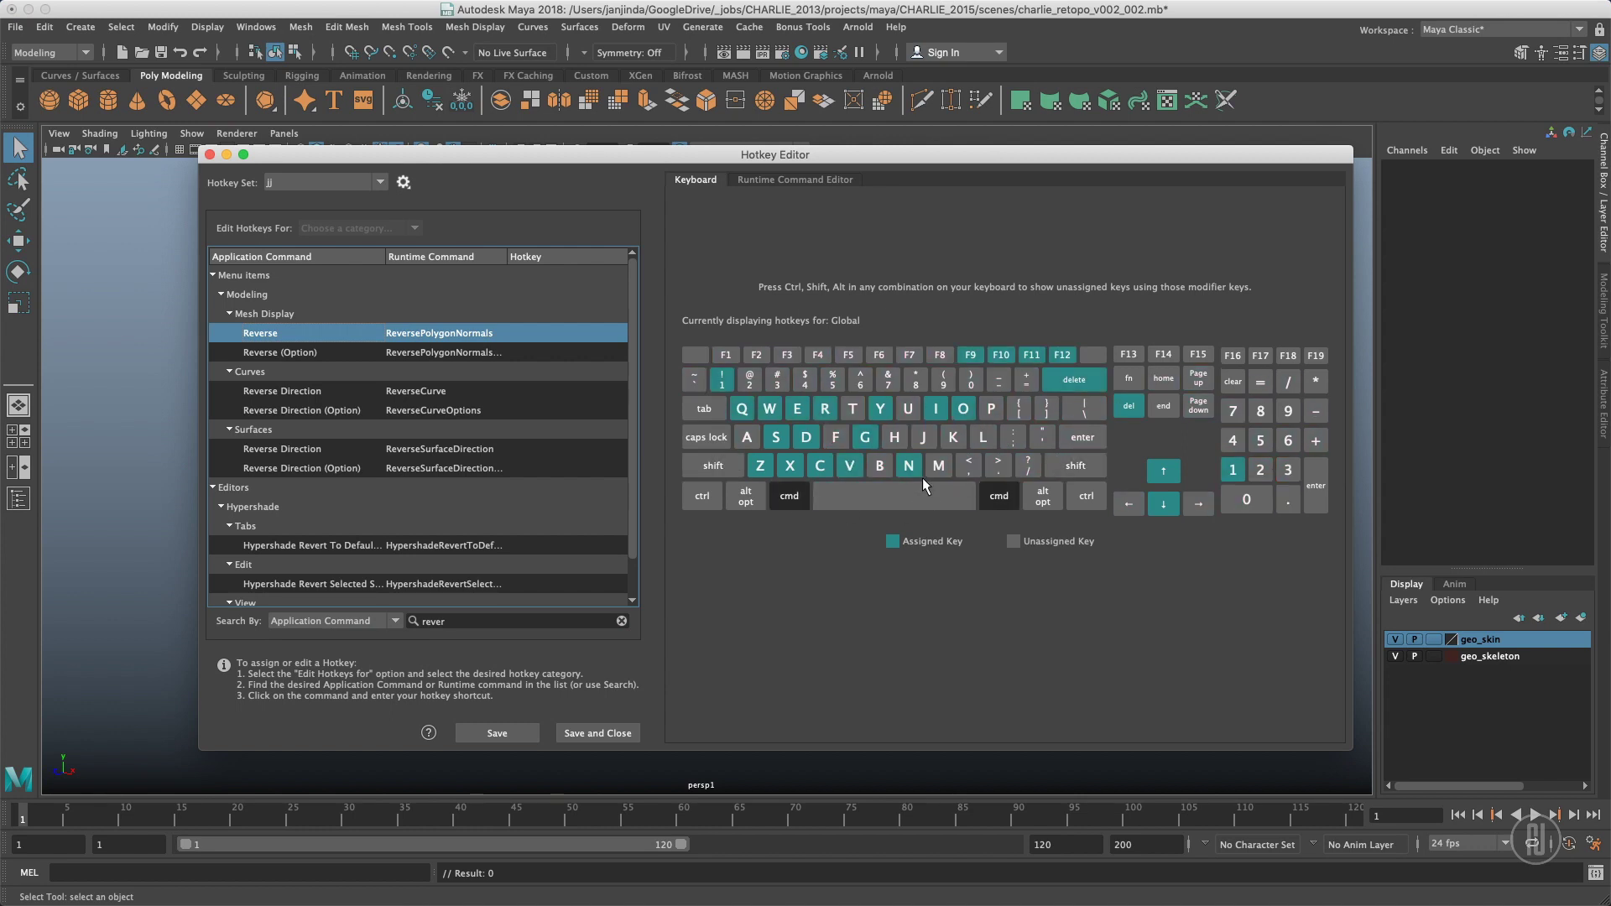
key(ctrl+super)
key(shift+super)
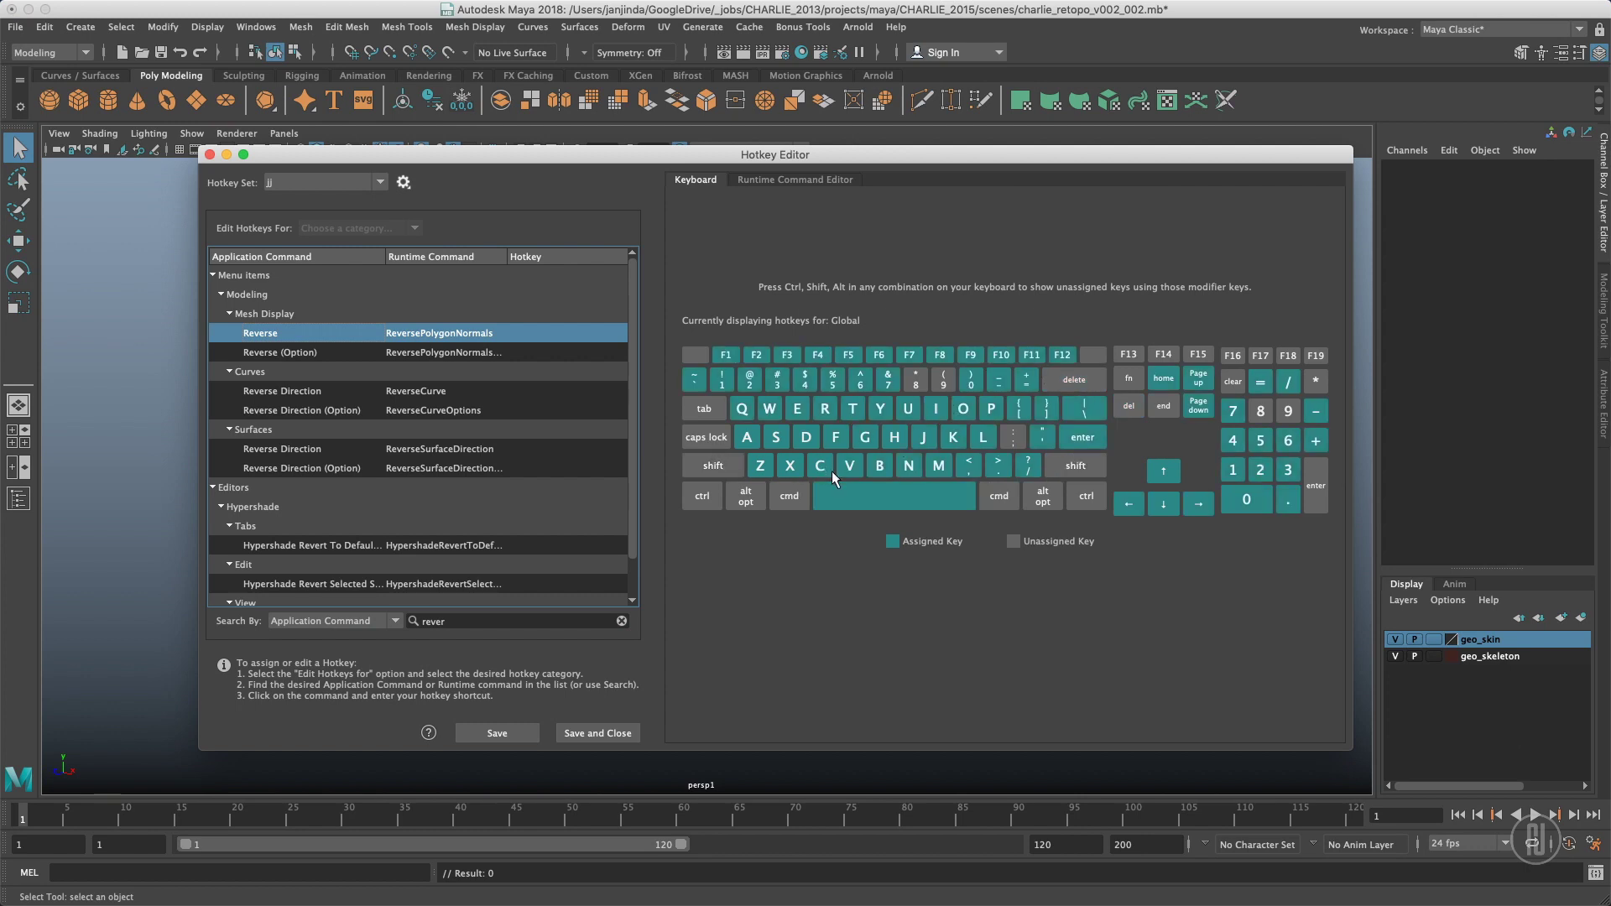
key(shift+super)
key(shift)
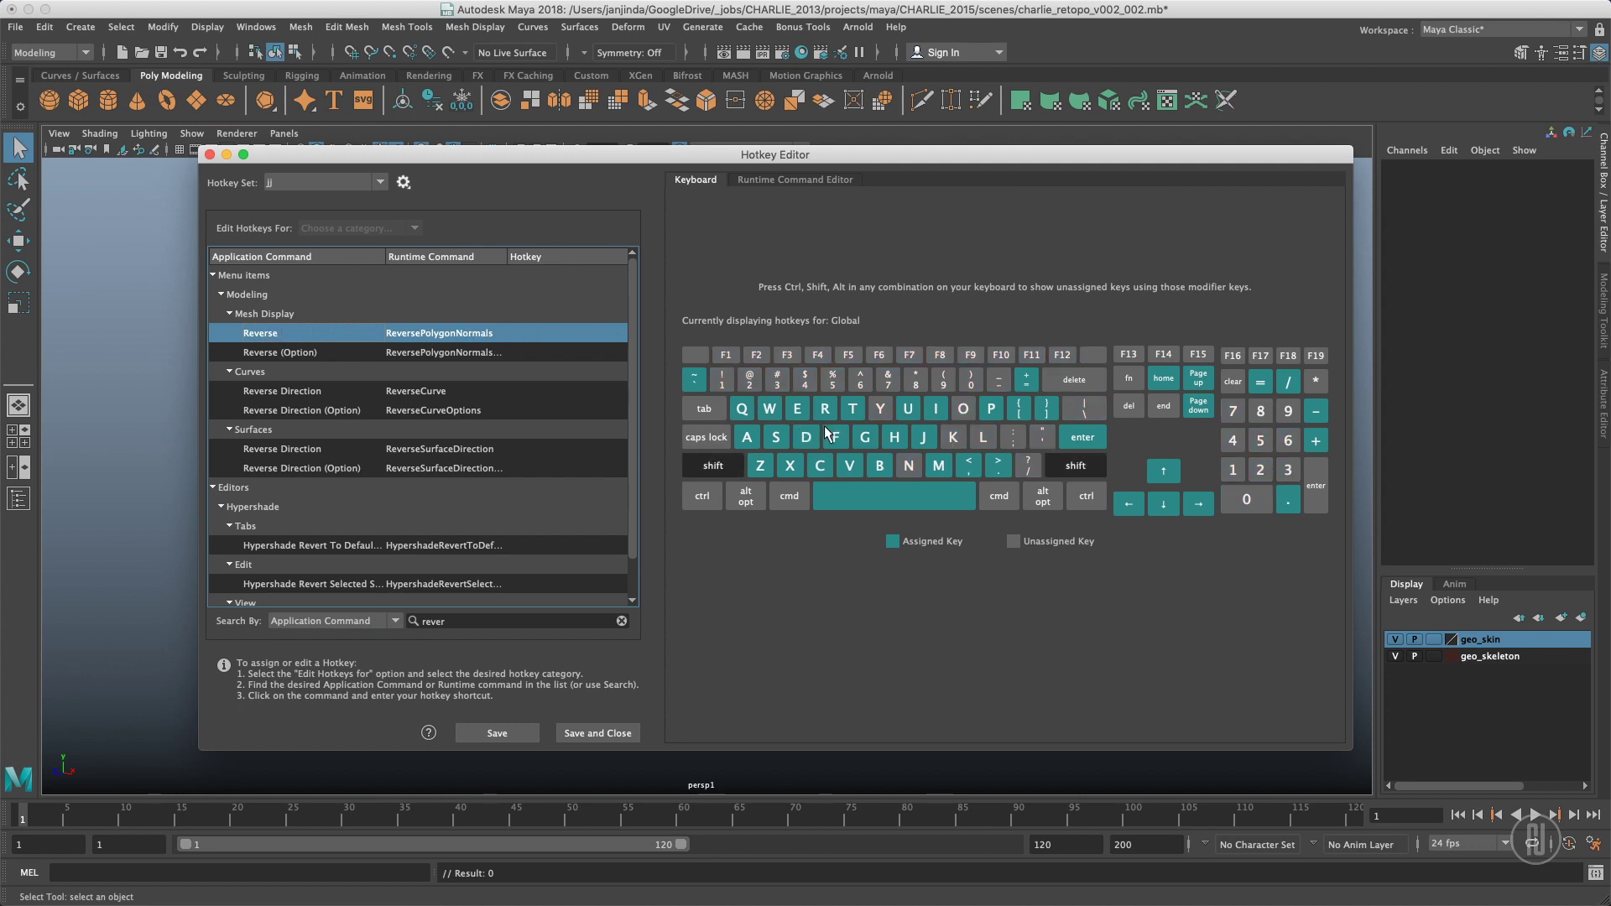
key(ctrl)
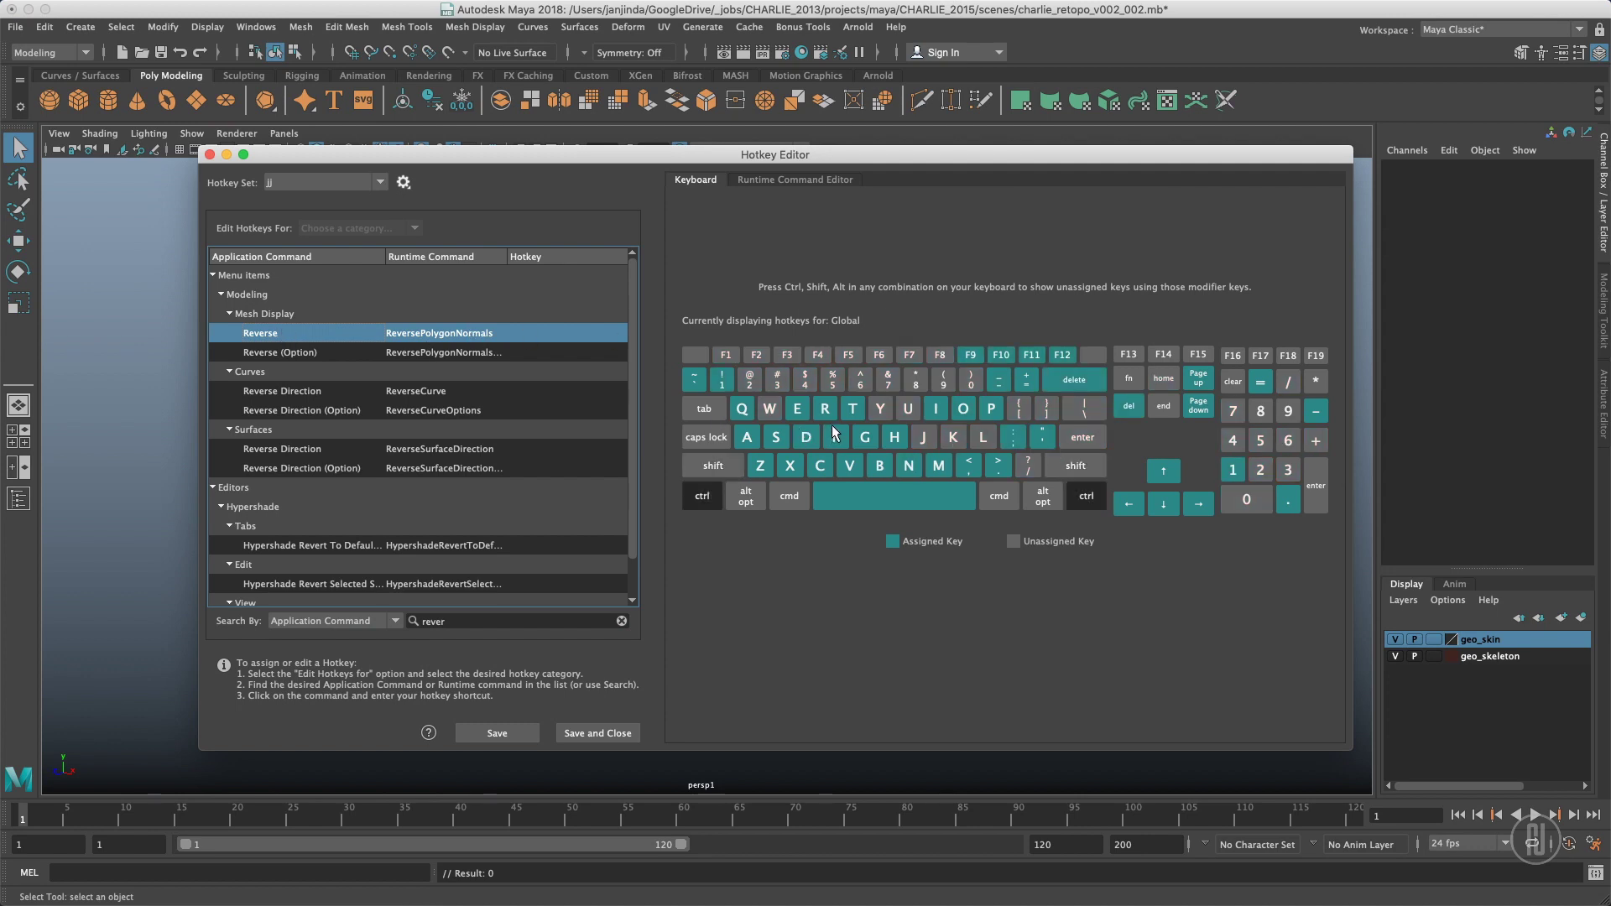
mouse_move(833, 425)
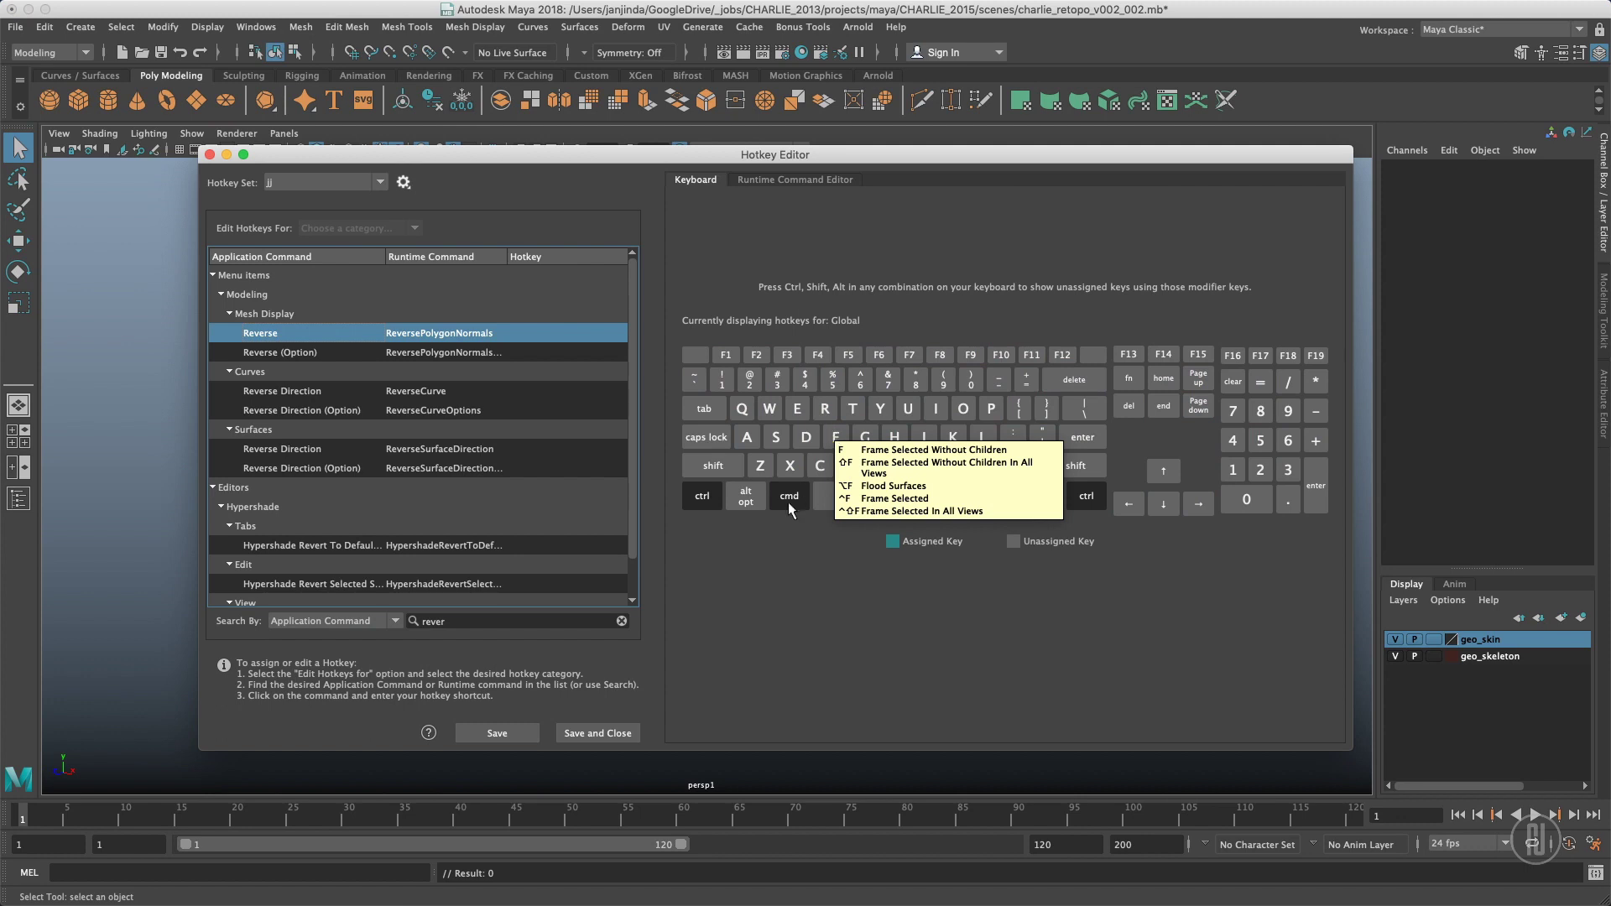
key(ctrl+shift)
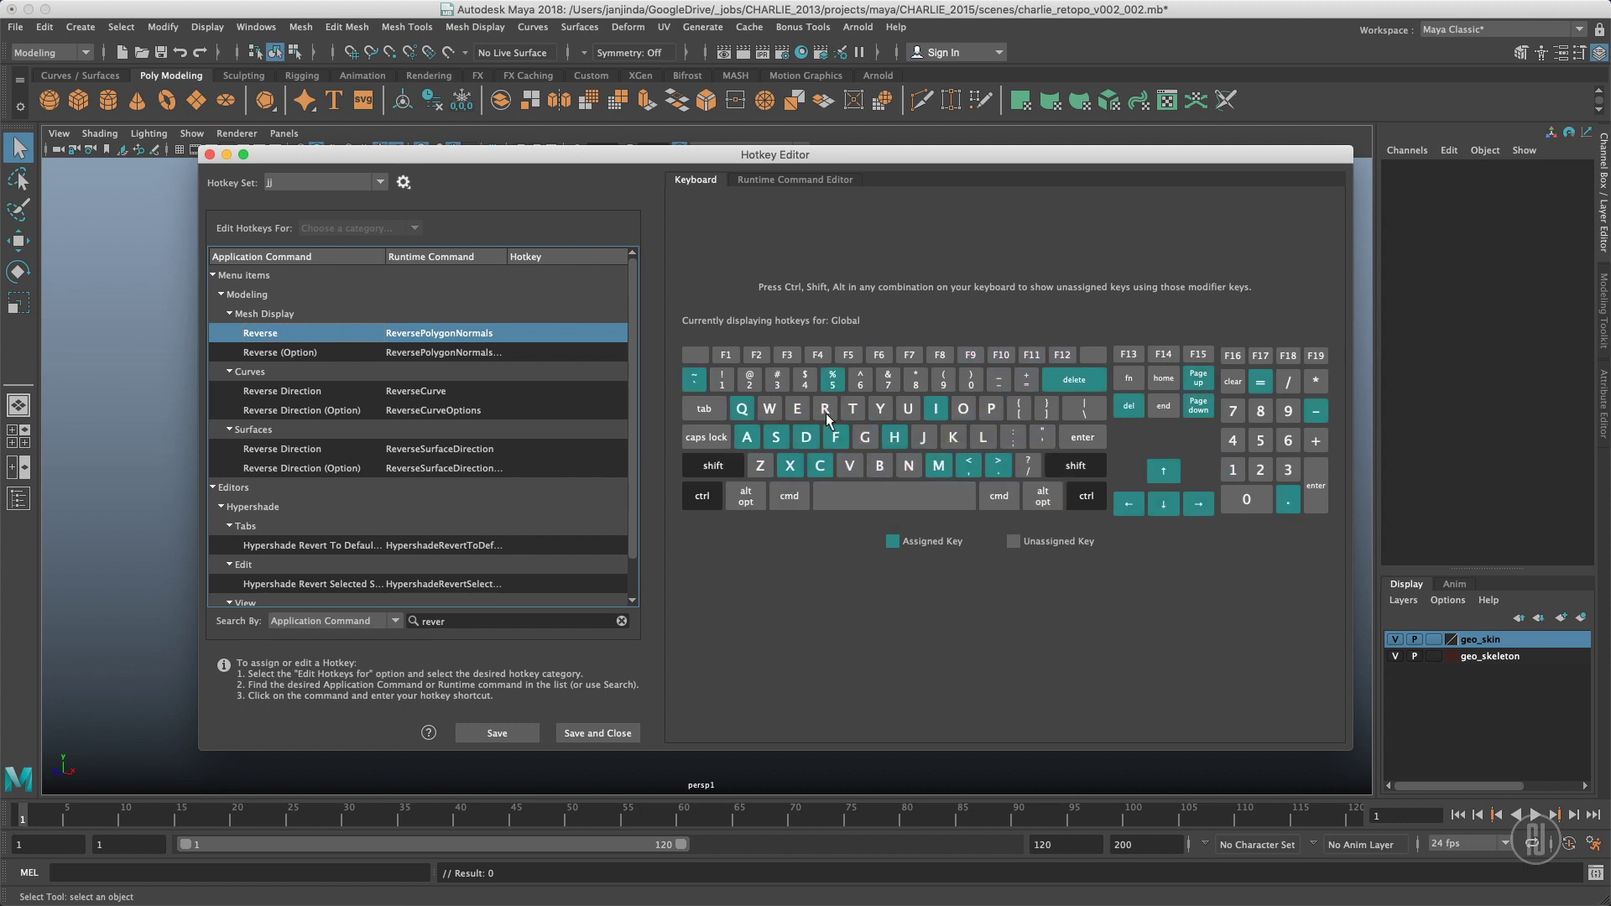
key(ctrl+shift)
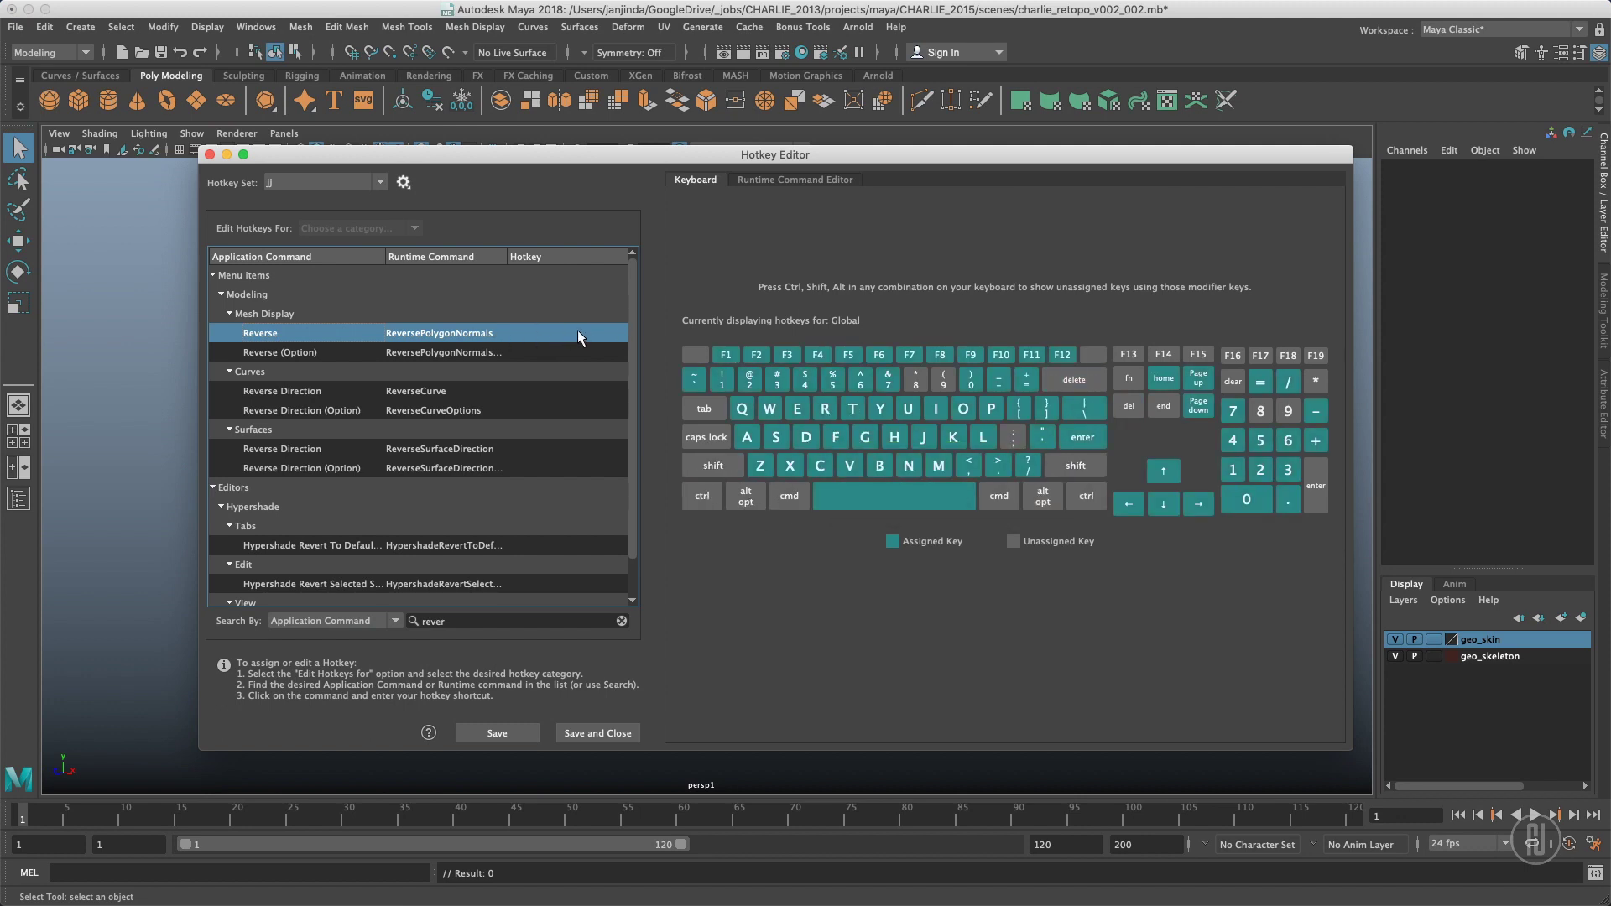
- Assign Ctrl+Shift+R as the hotkey for the Mesh Display Reverse command and save the hotkey settings
click(577, 331)
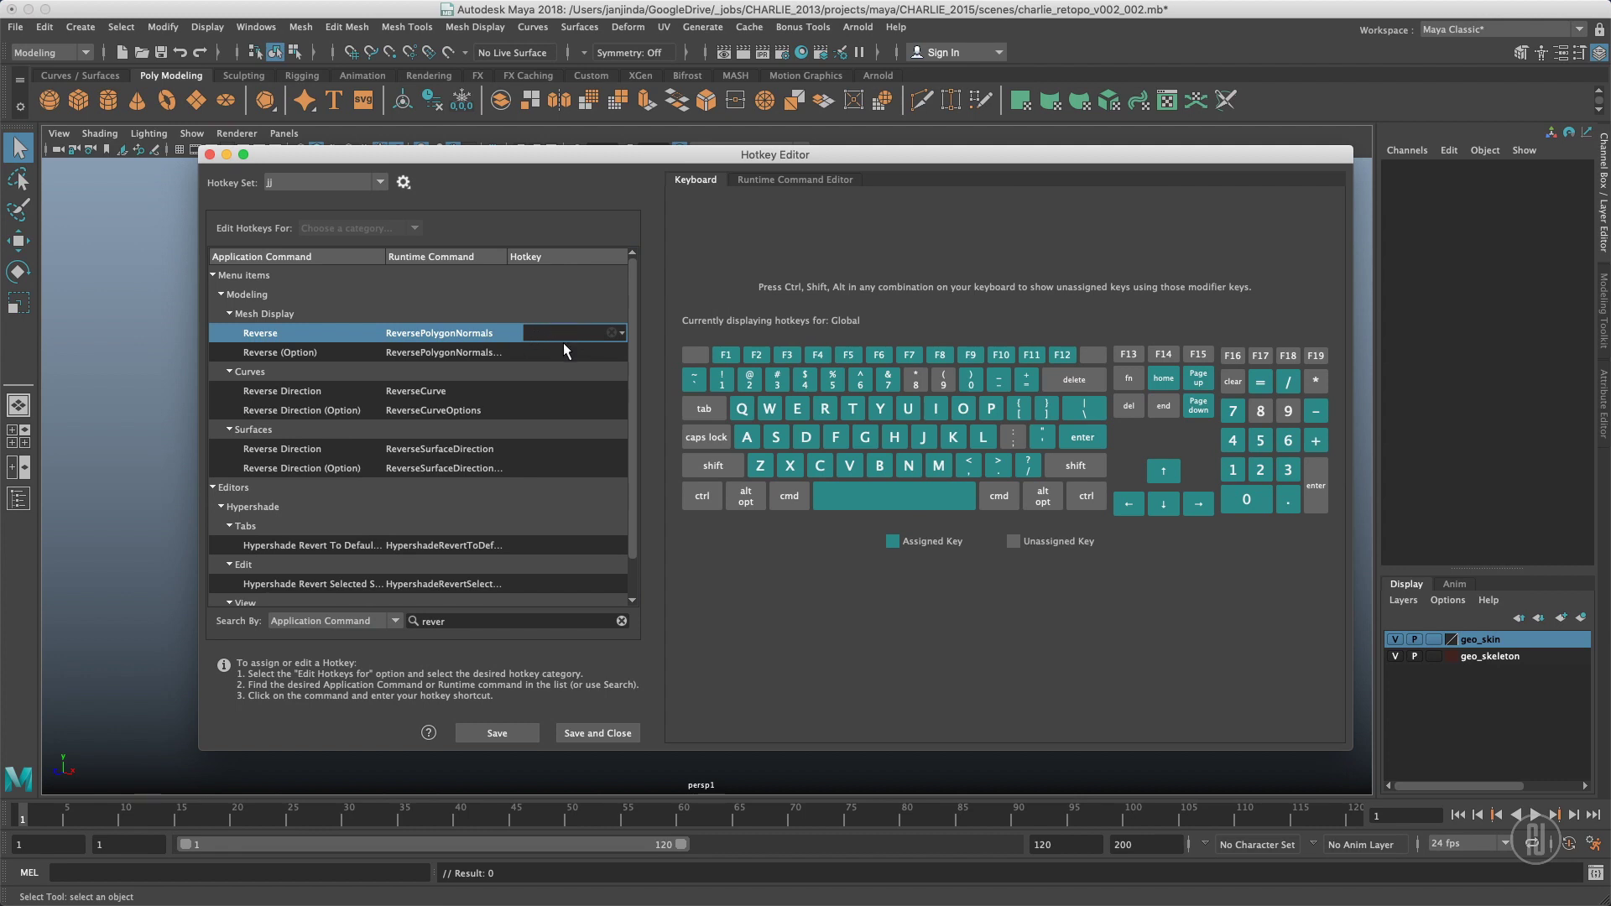
key(ctrl+shift)
key(ctrl+shift+r)
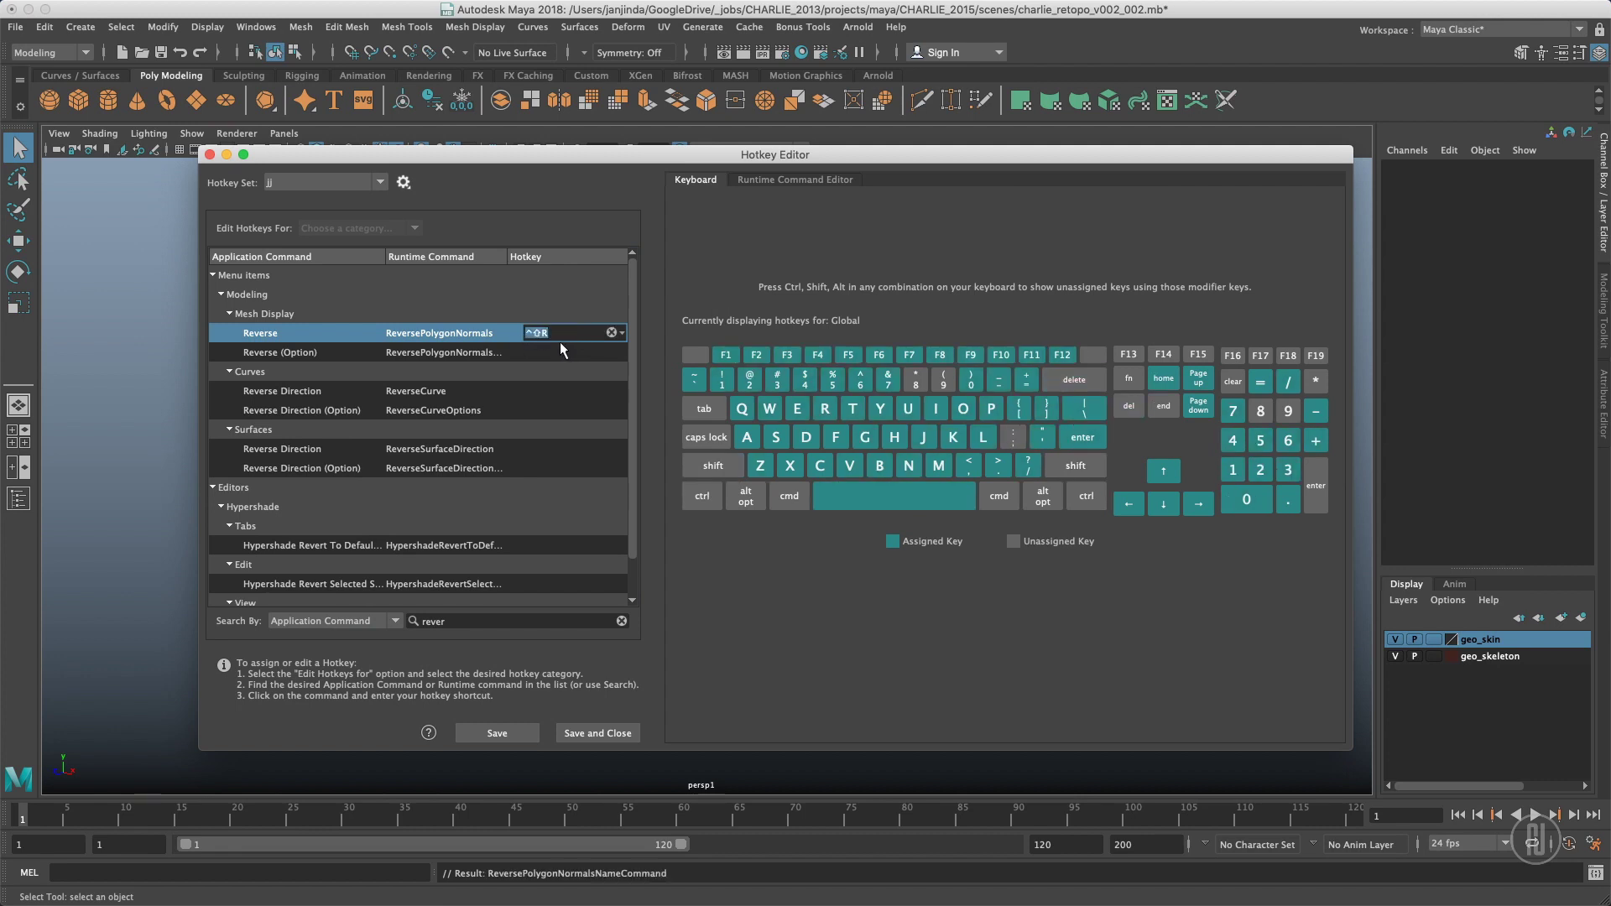
click(623, 332)
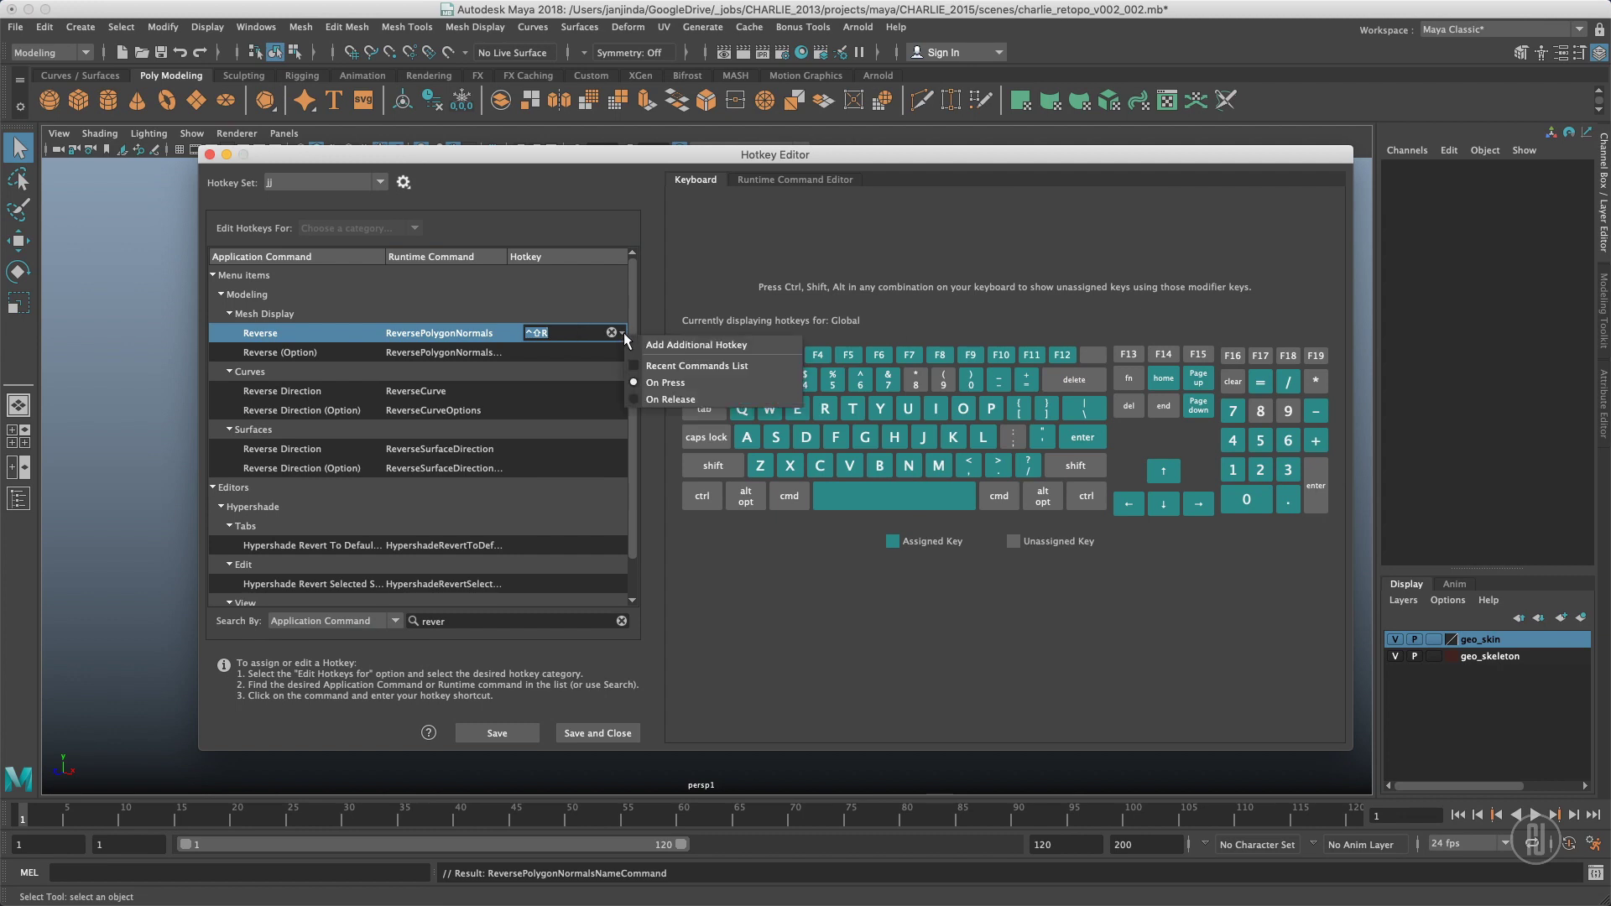
click(650, 416)
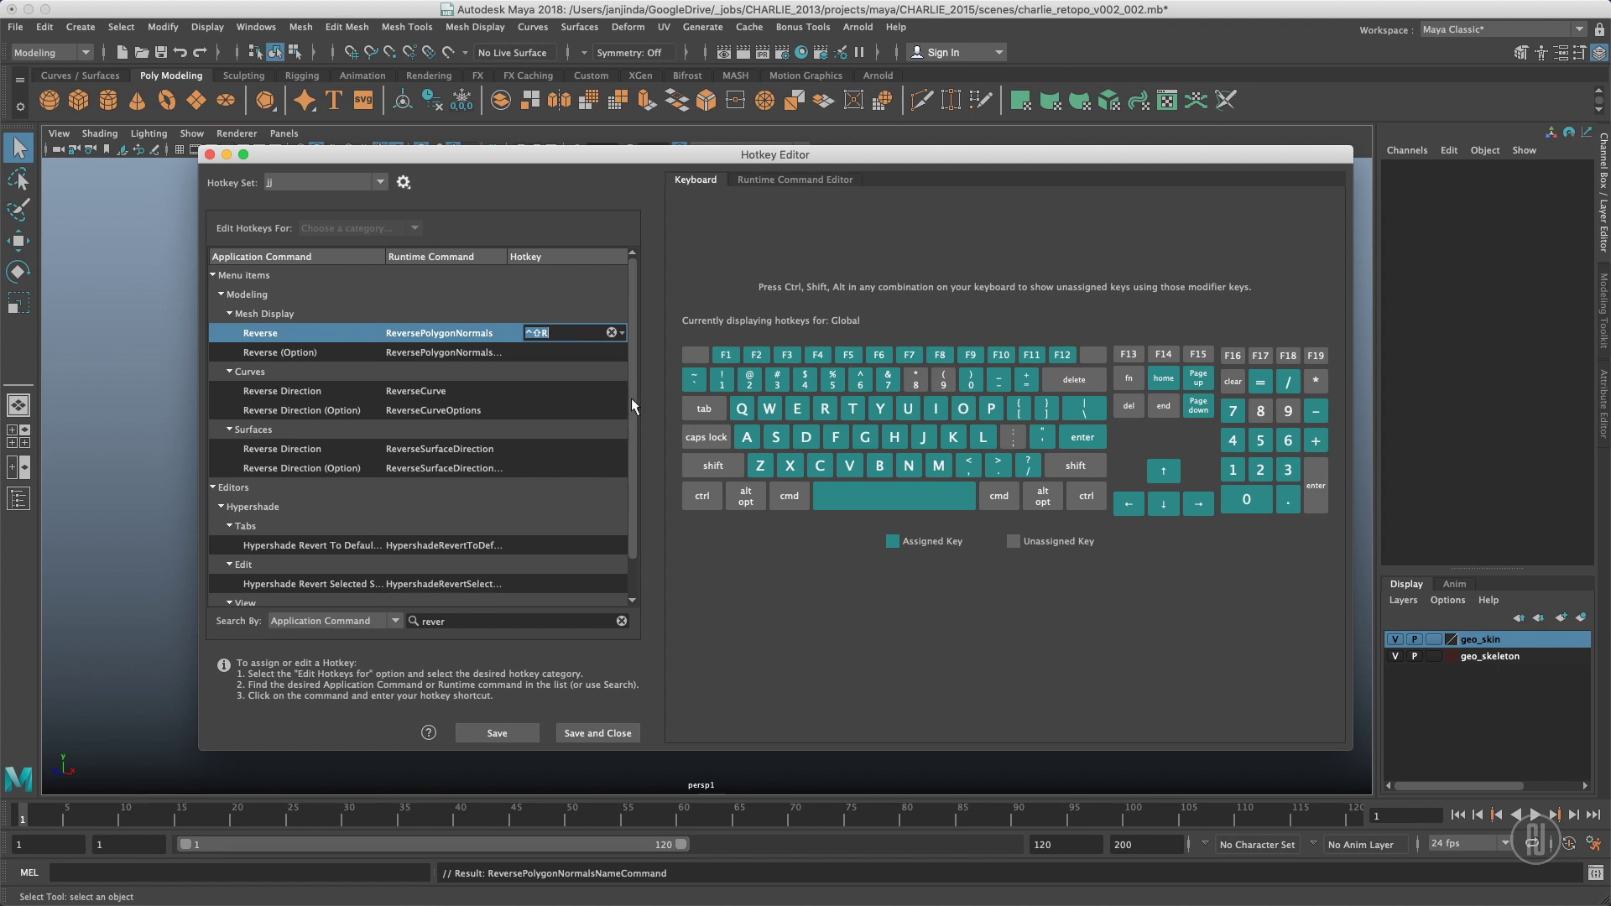
drag(632, 396, 633, 358)
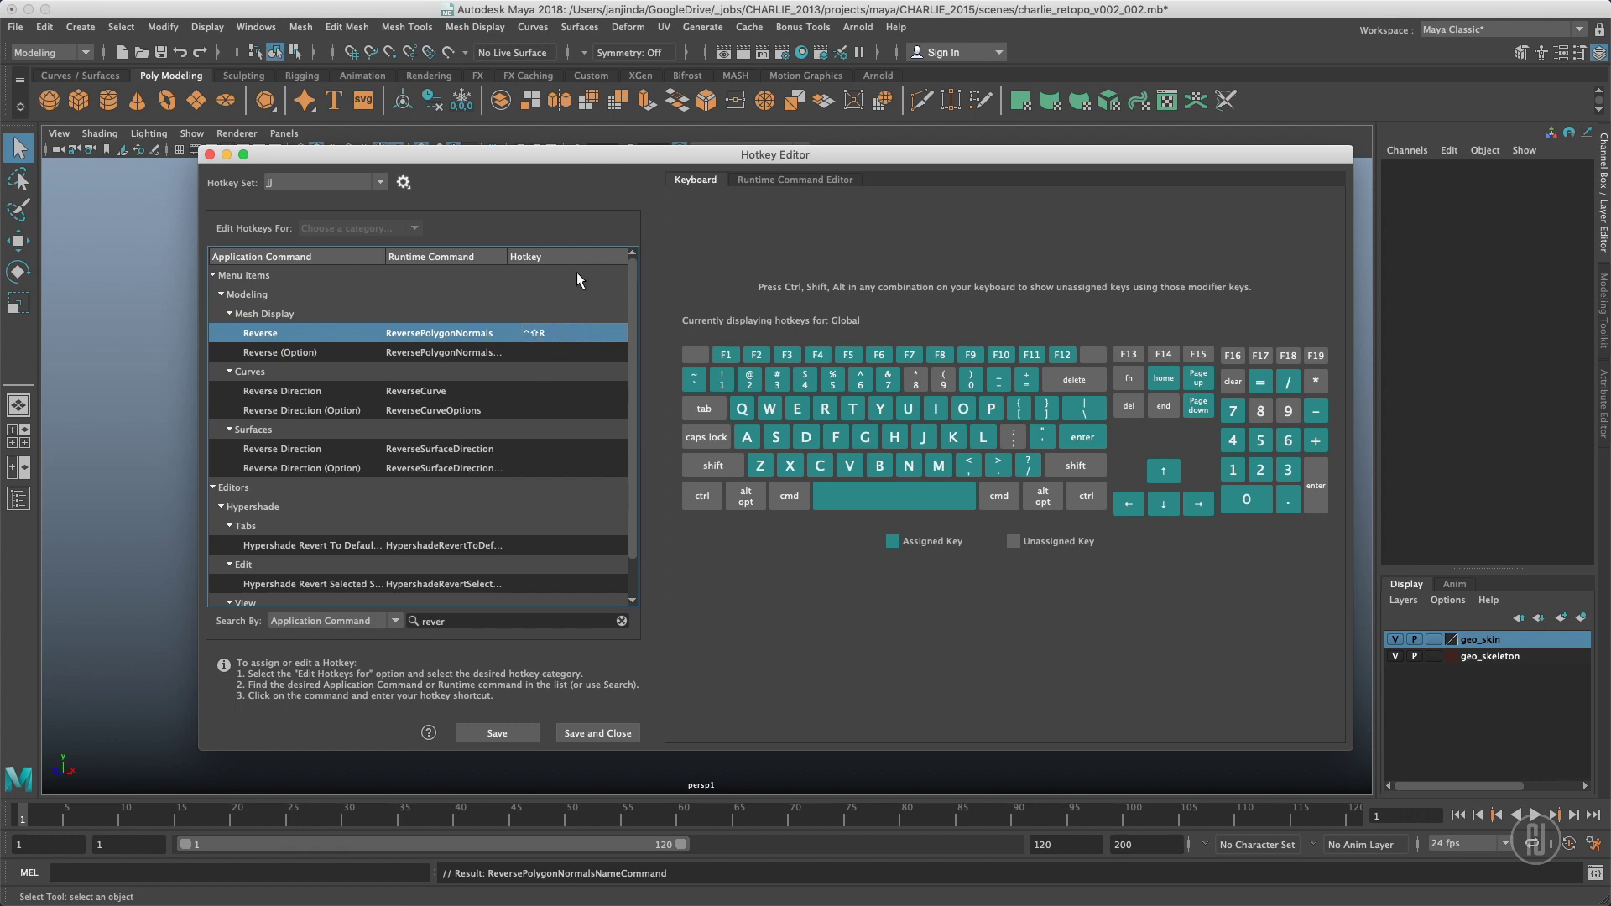
click(503, 733)
- Test the new hotkey by reversing the normals of the iguana's back spikes twice, then deselect them
drag(374, 158, 1610, 334)
click(698, 283)
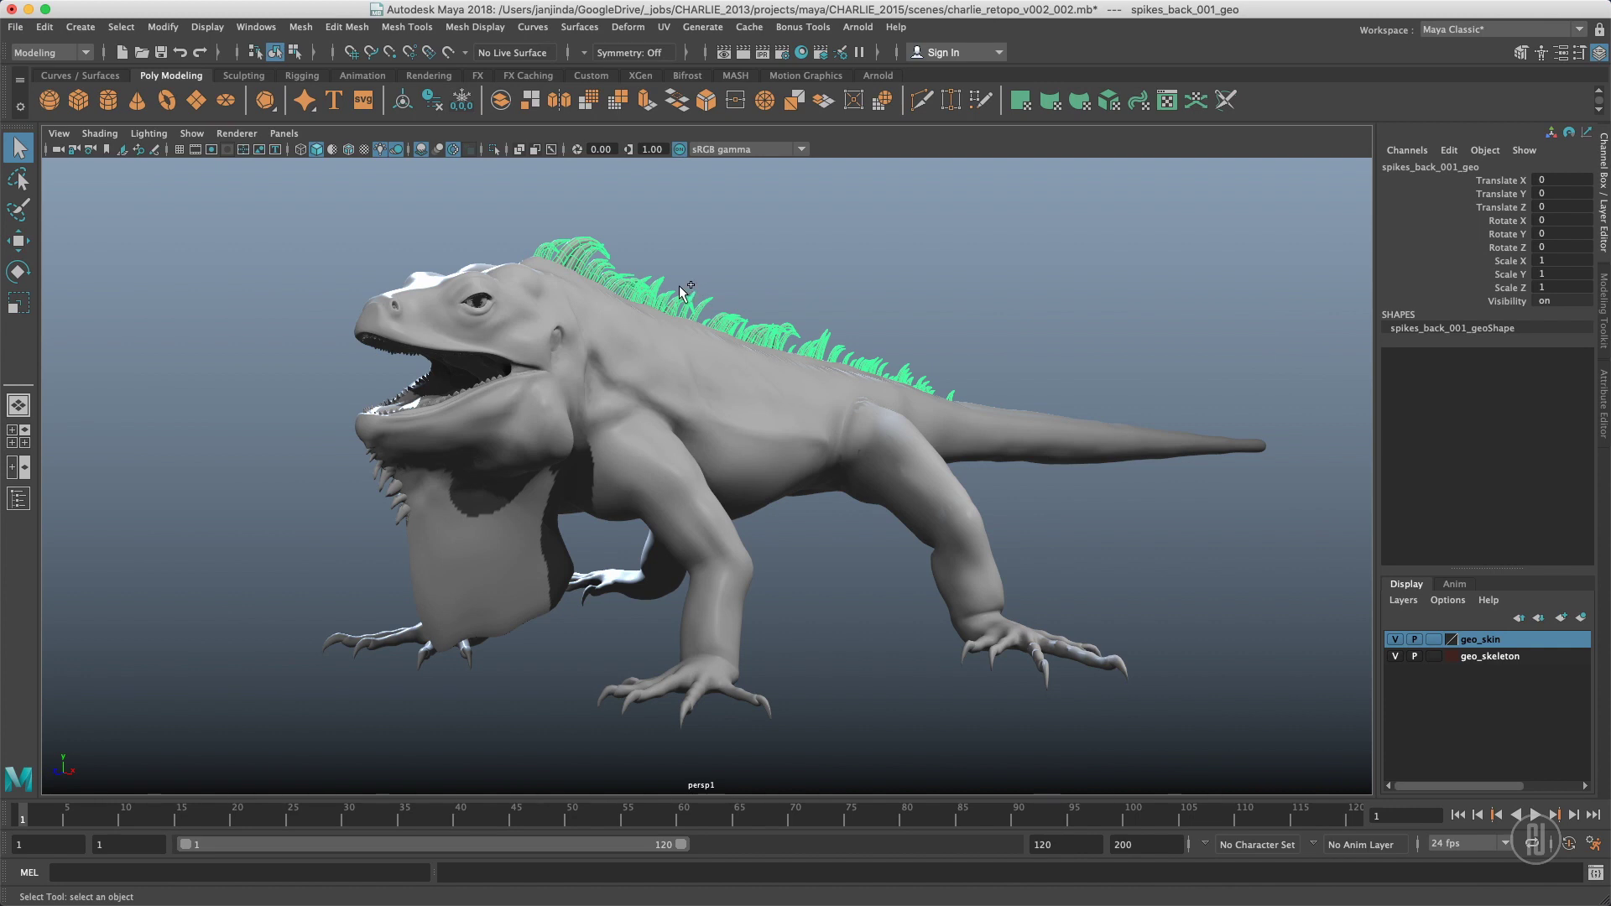
key(alt+n)
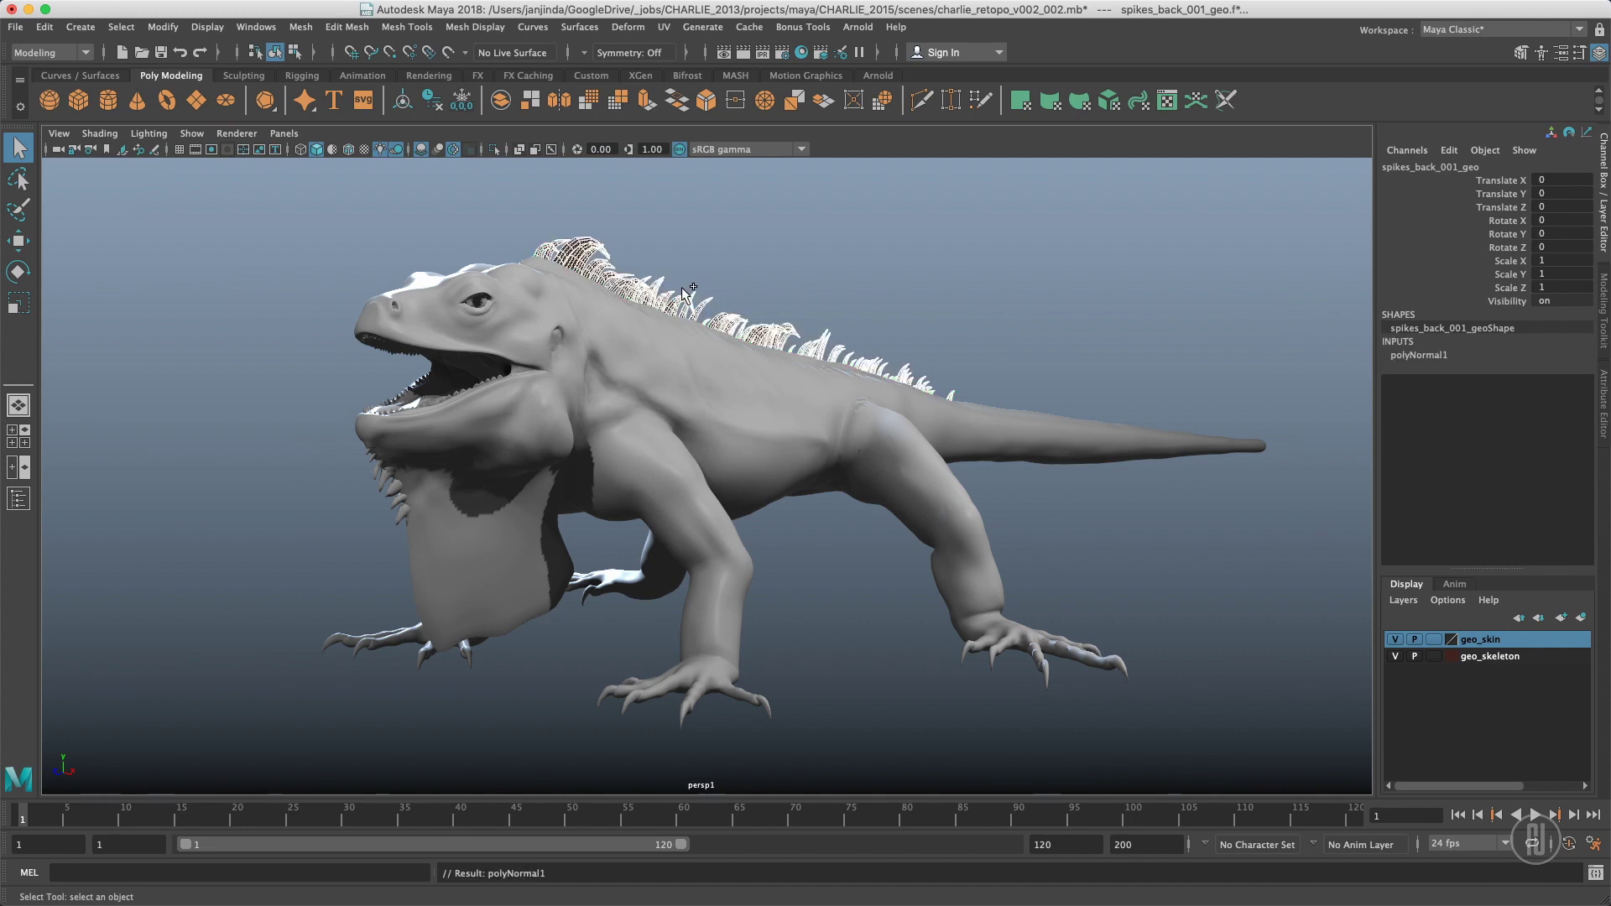
click(722, 250)
click(662, 287)
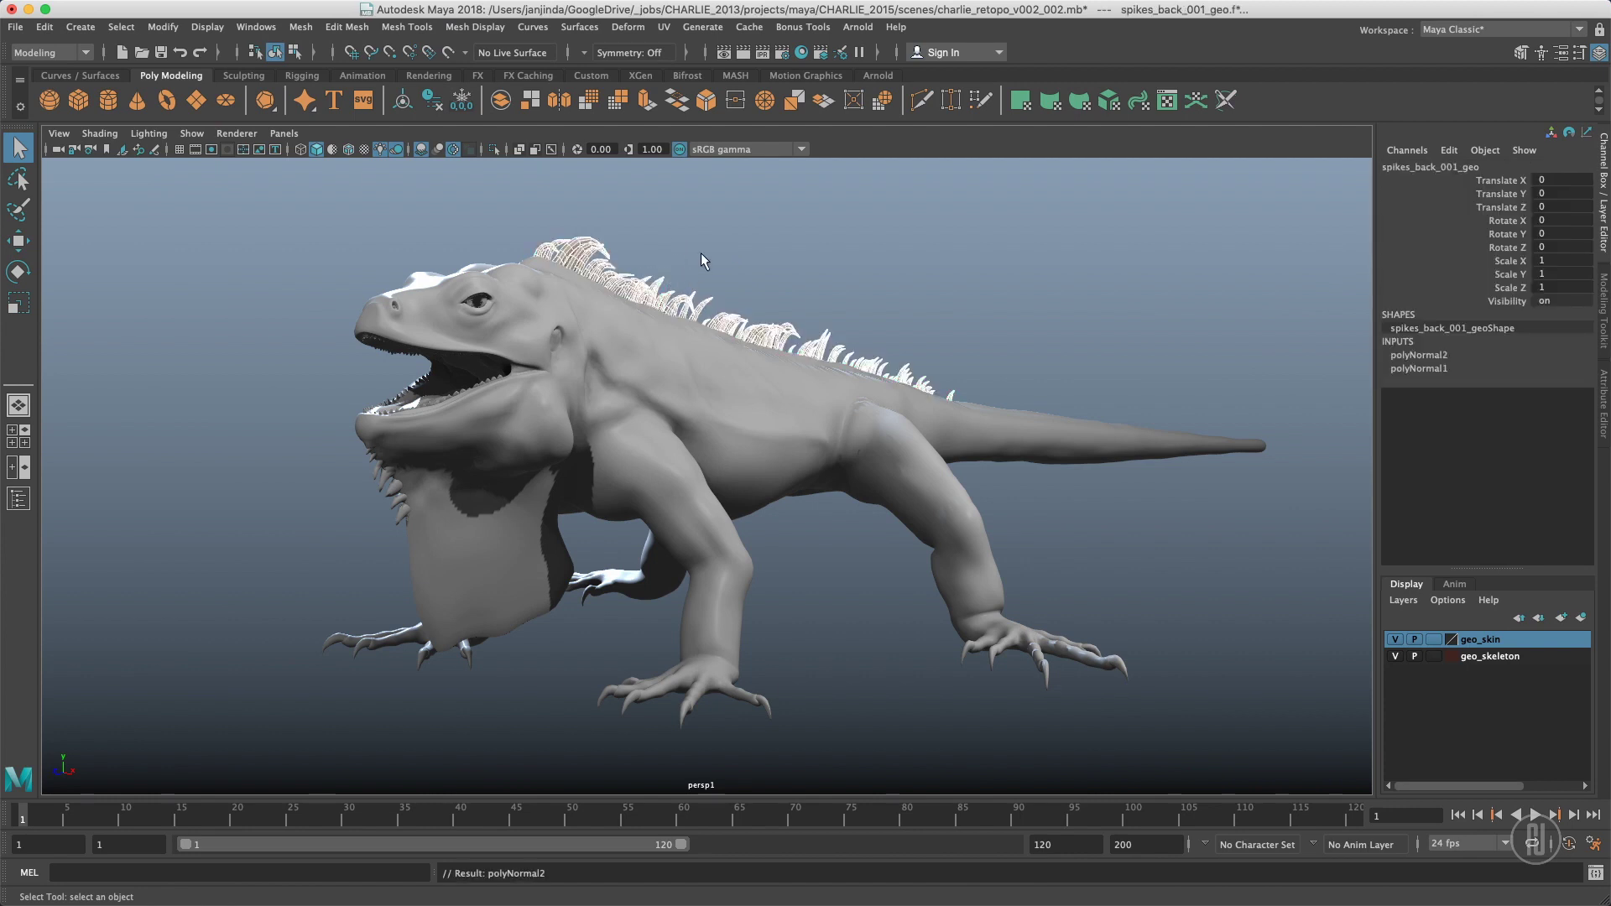
click(996, 212)
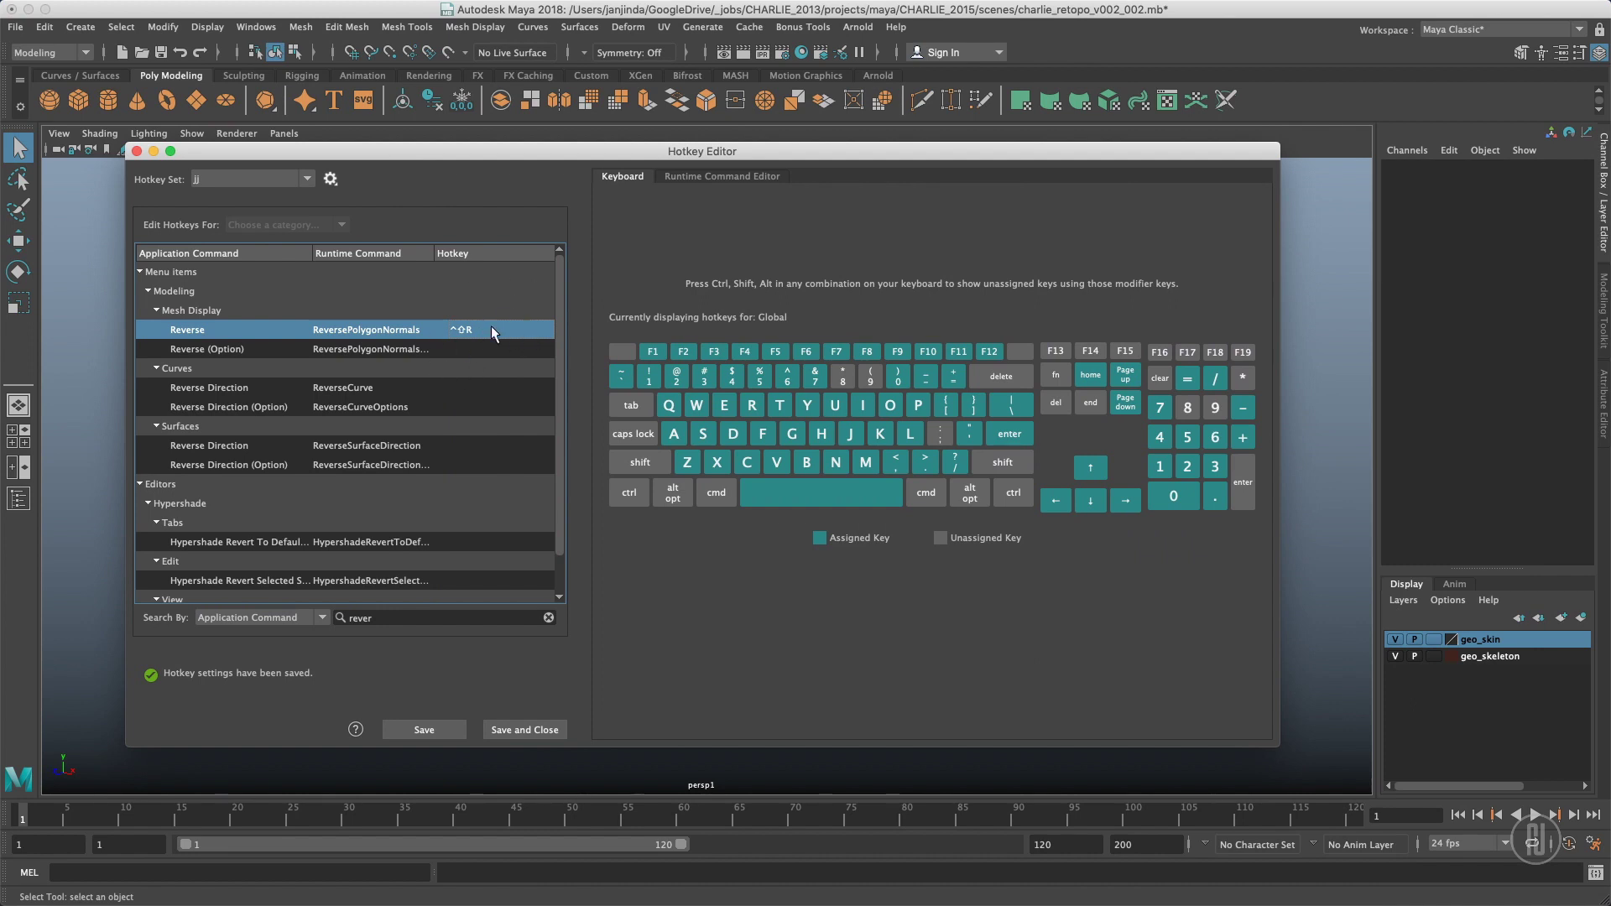
- Clear the hotkey assigned to the Mesh Display Reverse command
click(467, 330)
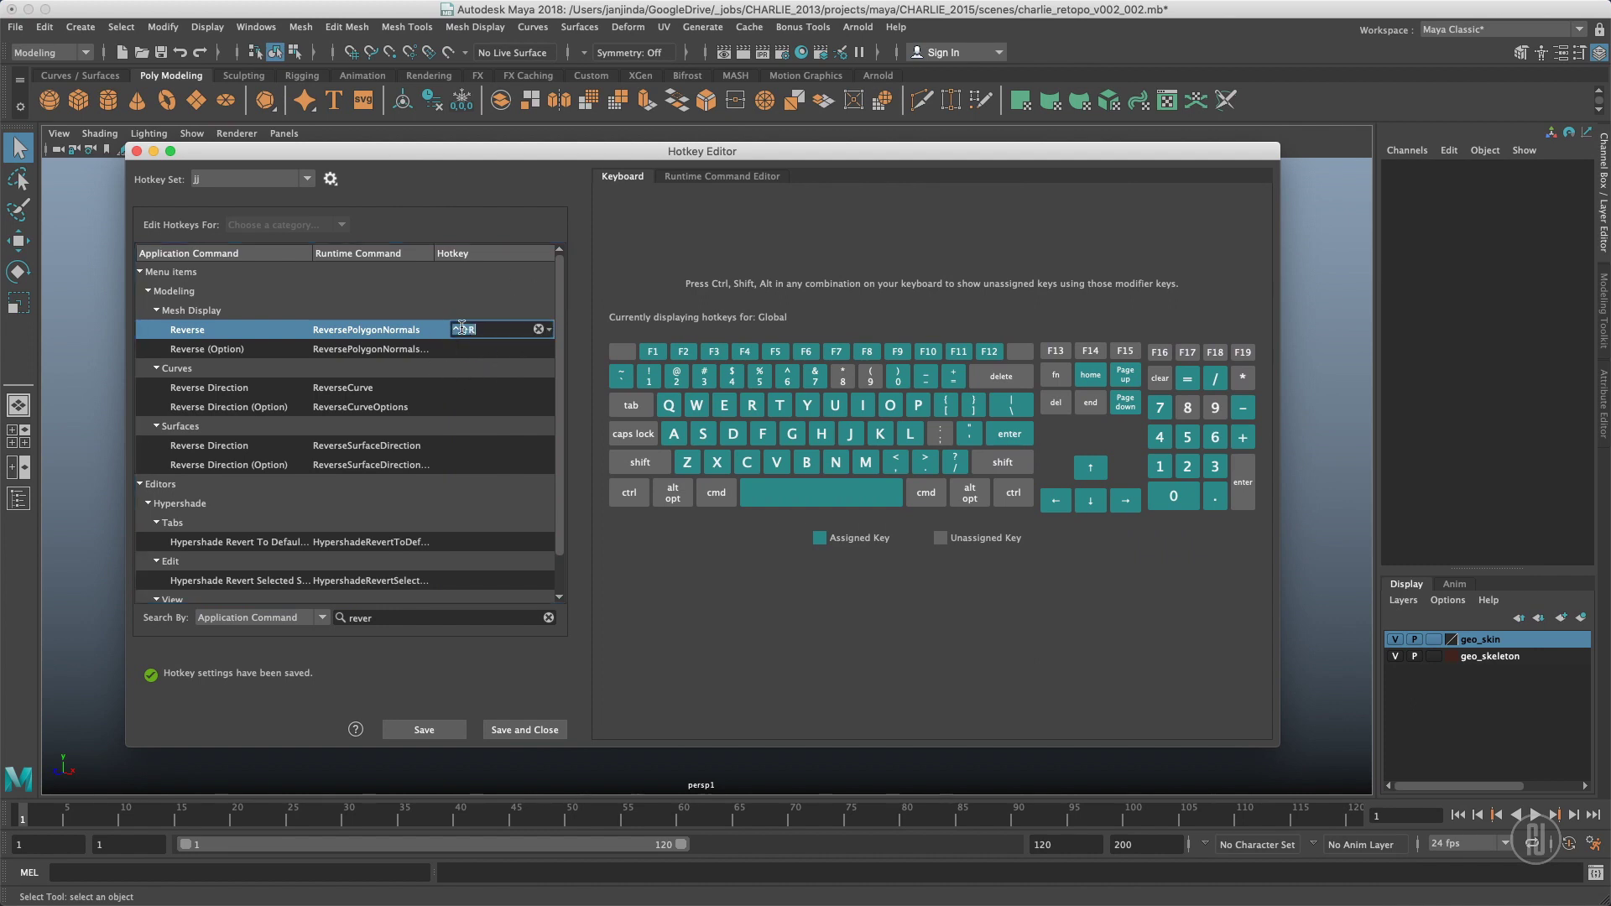
click(539, 329)
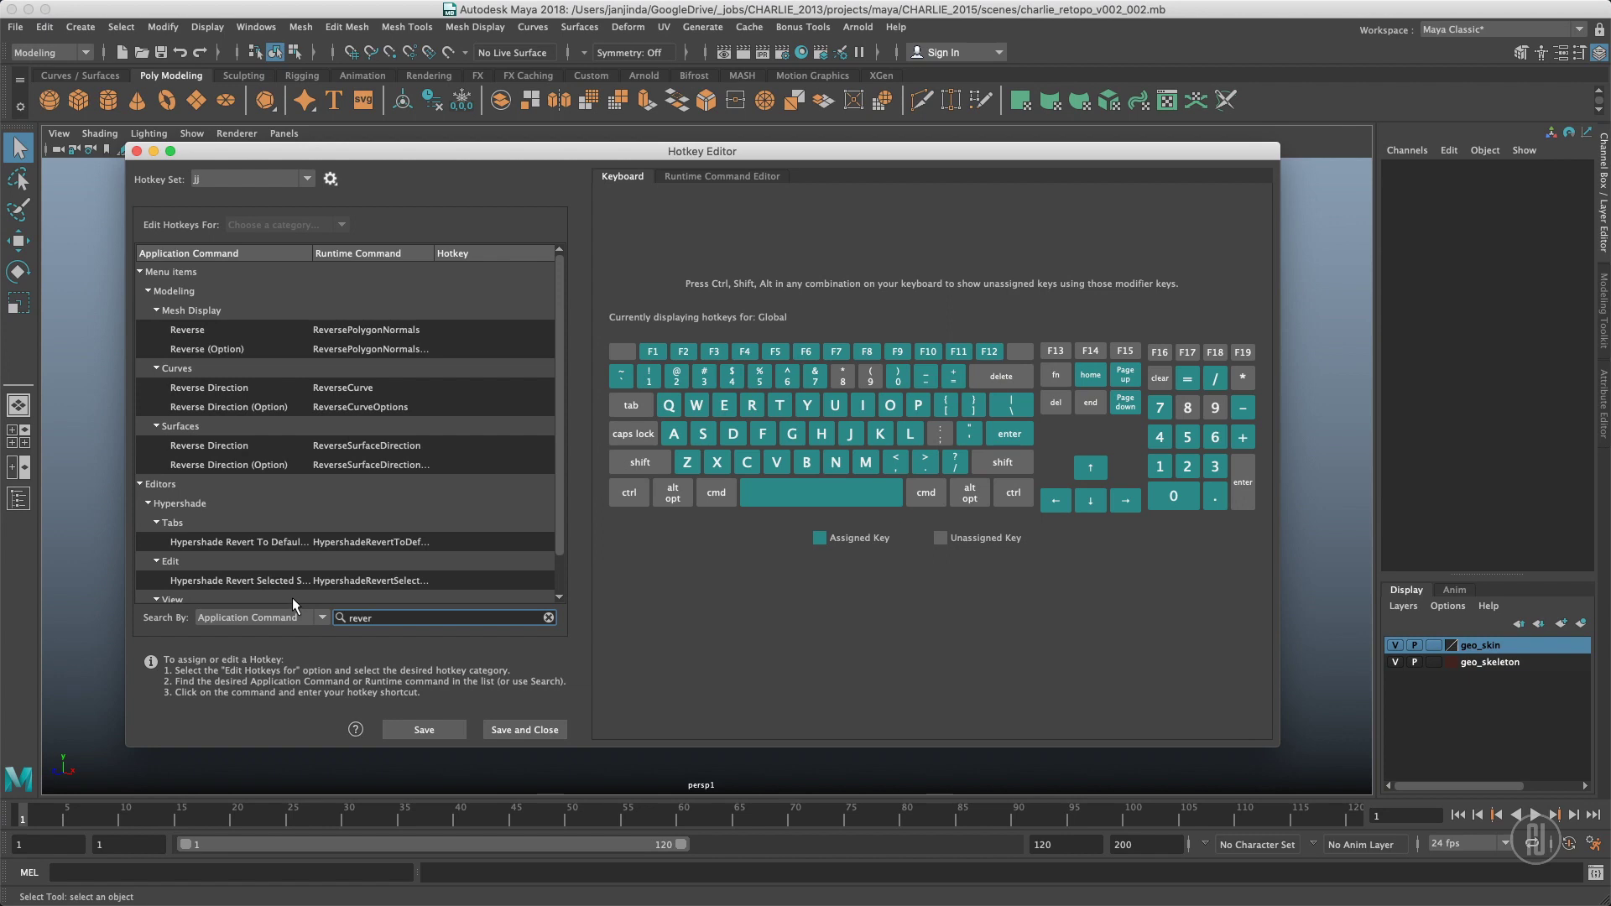
- Search the commands by the hotkey W, then set the search to go by Runtime Command
click(269, 611)
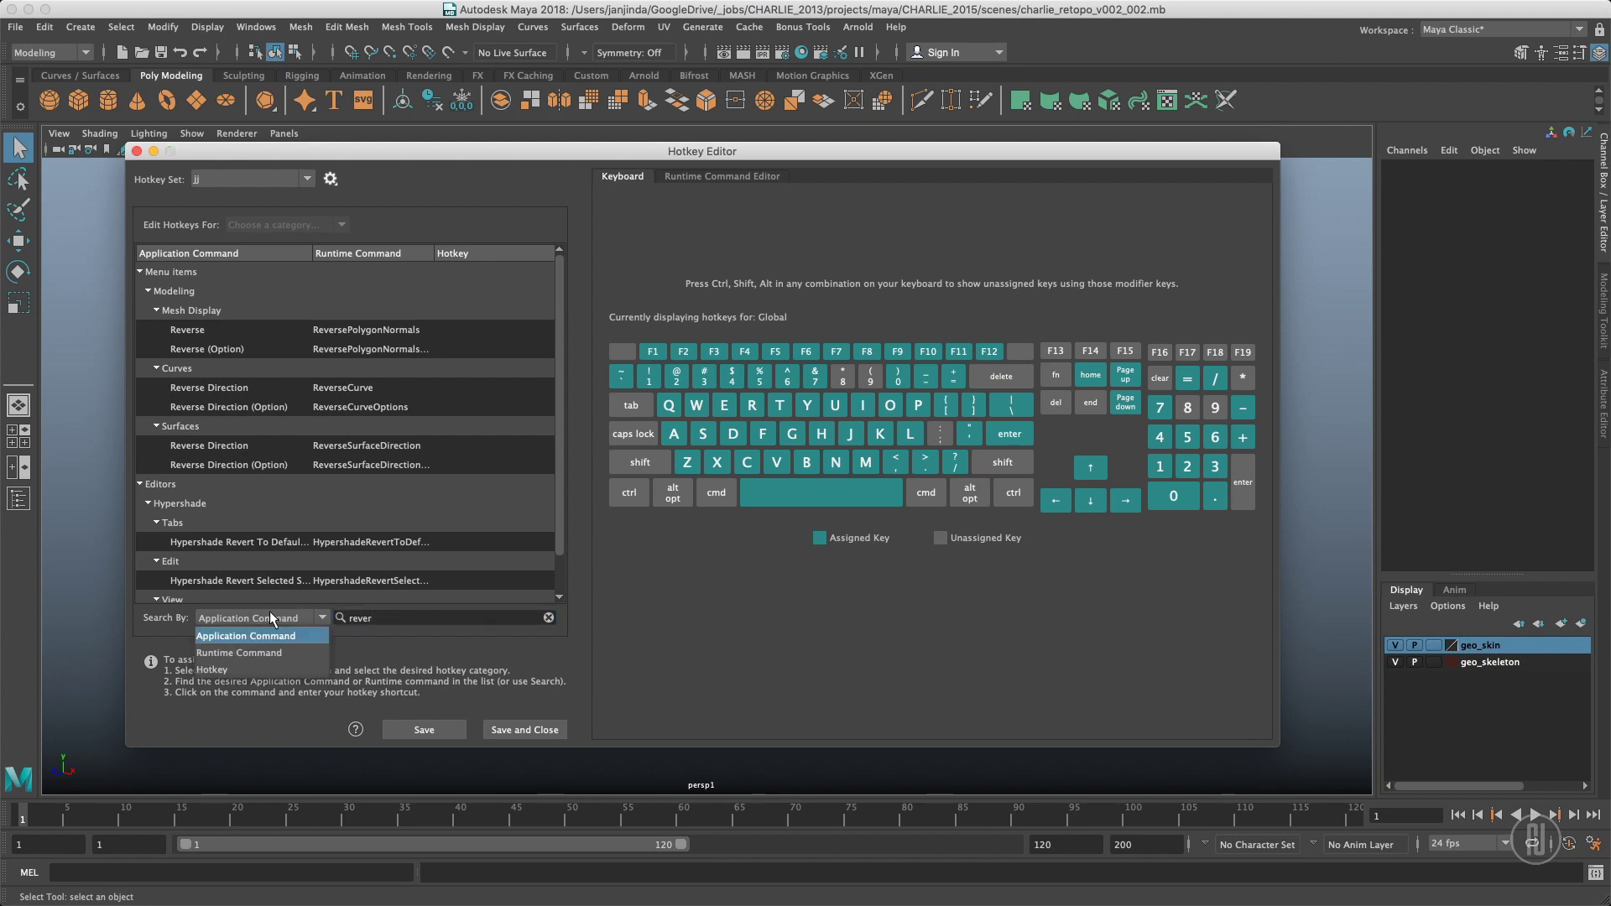
click(227, 677)
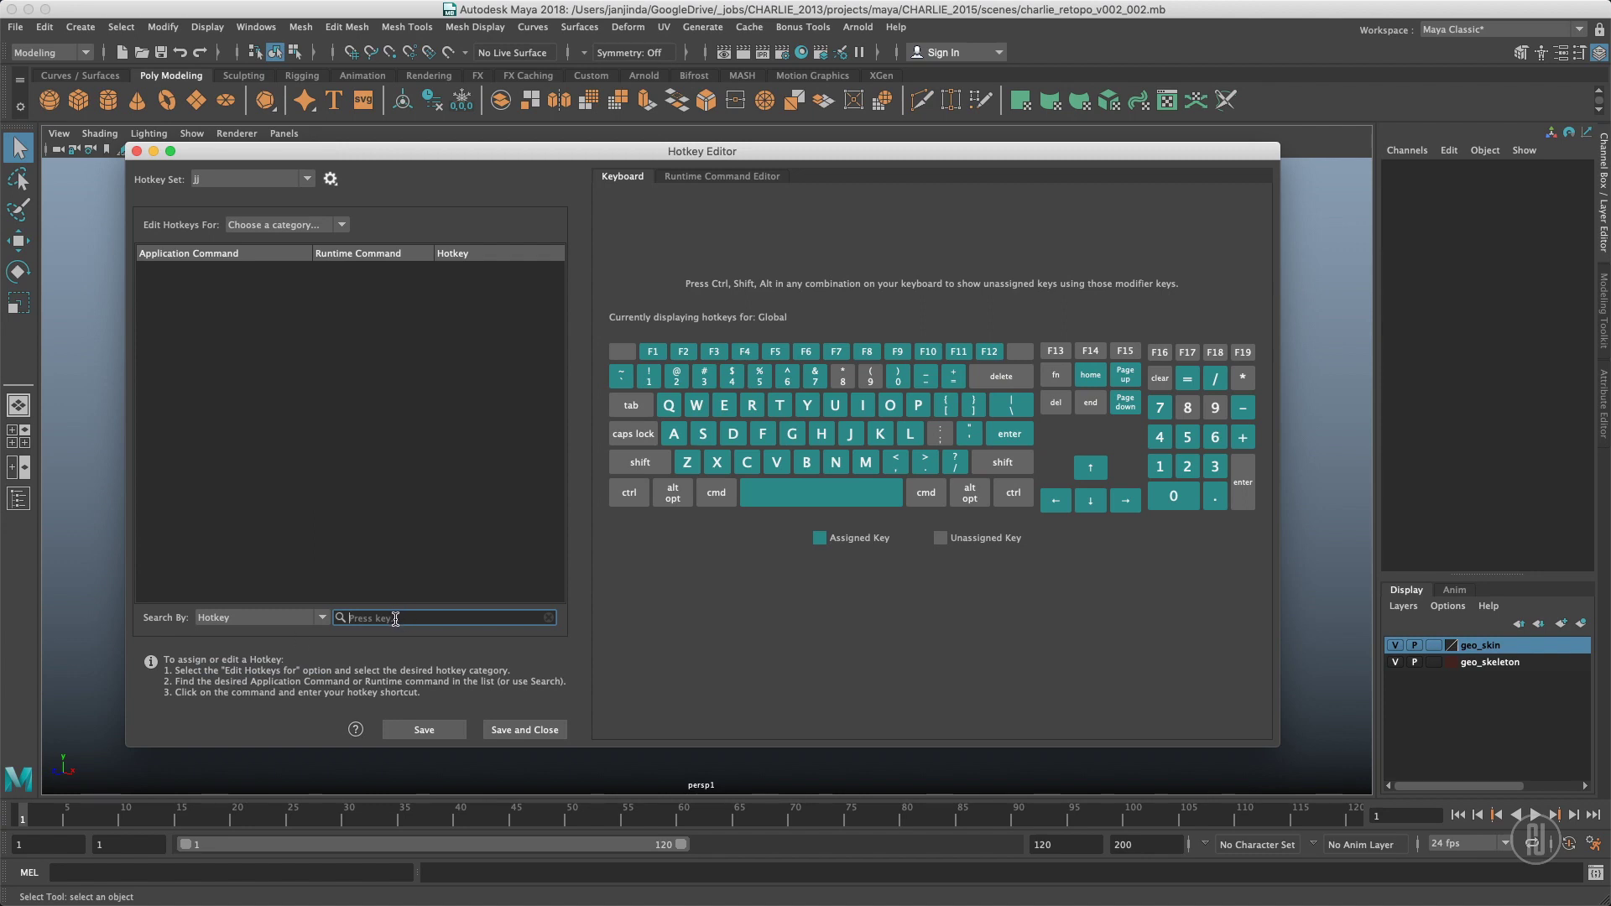
text(w)
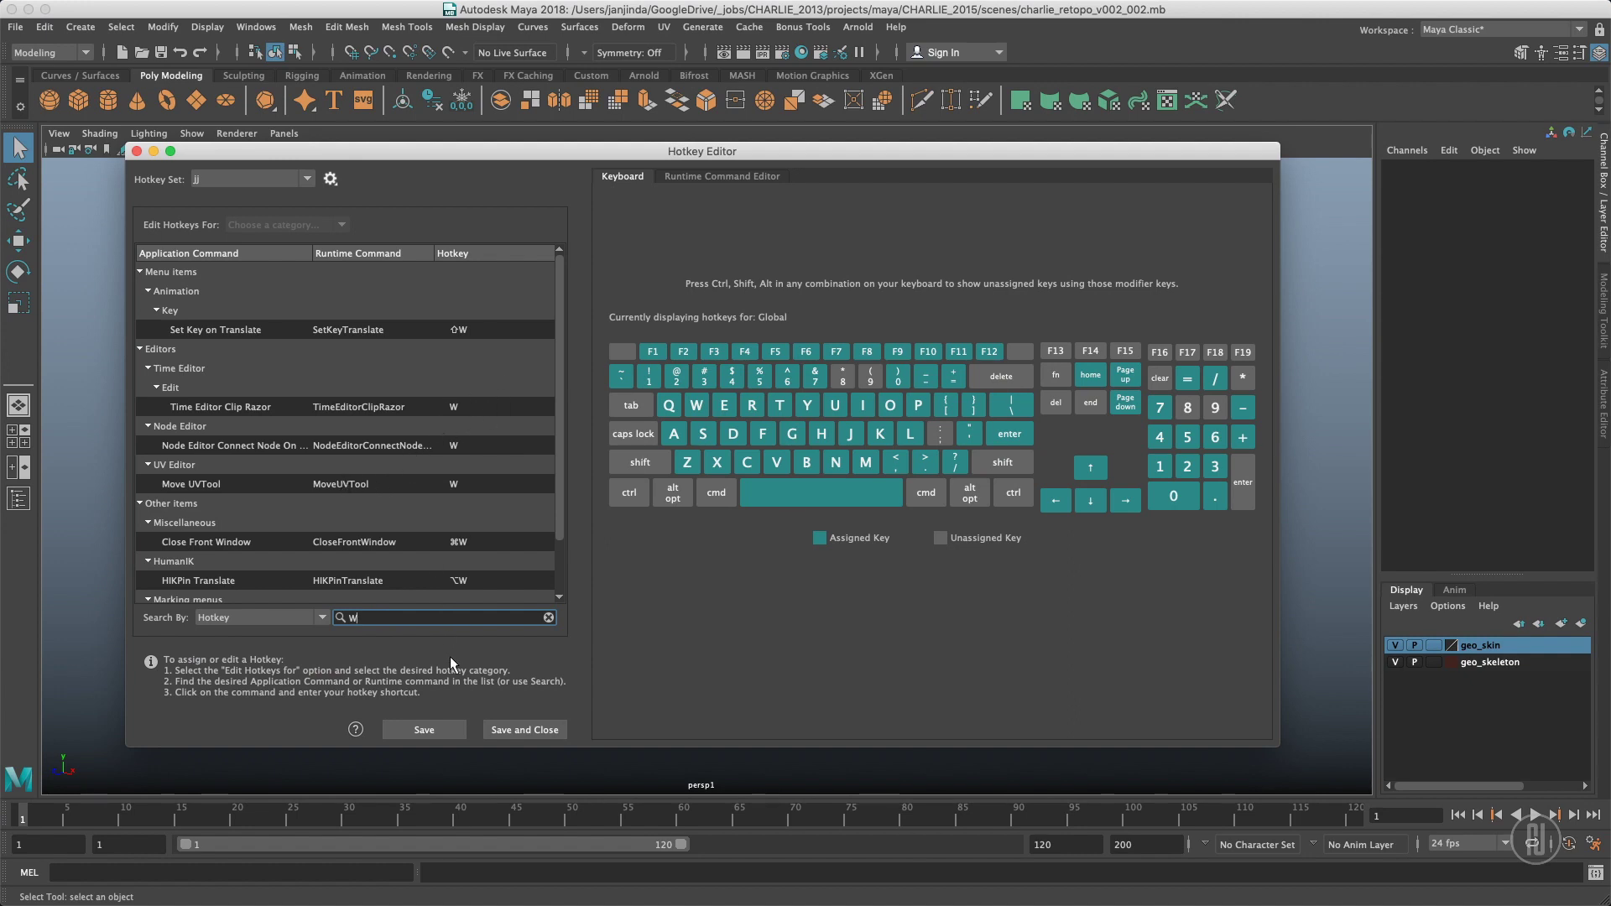
click(264, 617)
click(252, 655)
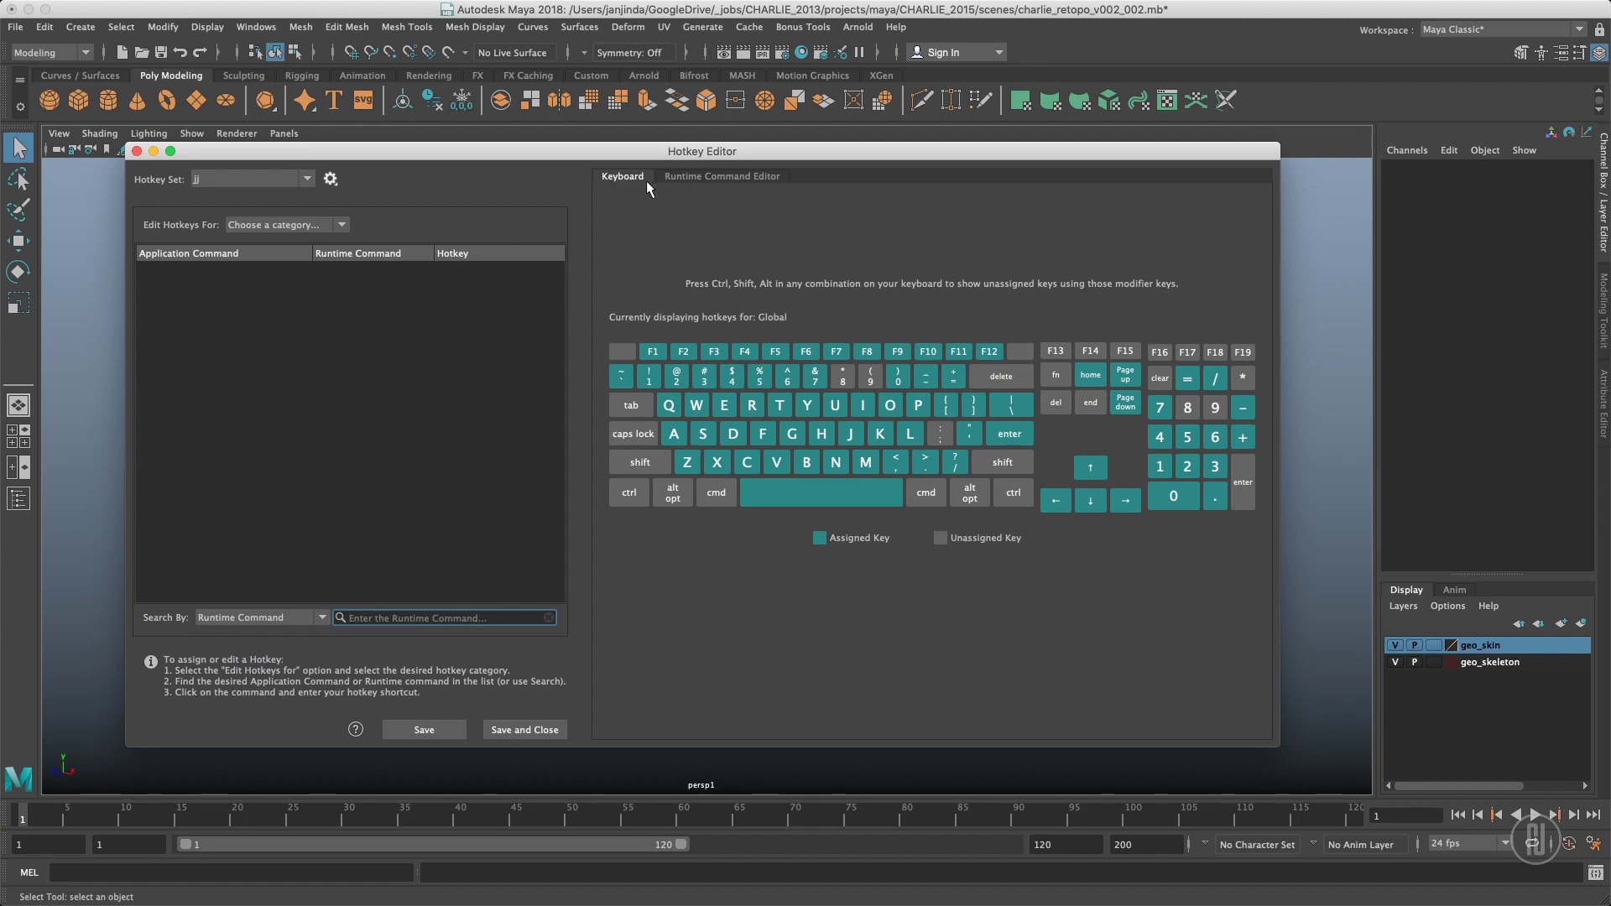
- Open the Runtime Command Editor and place the Script Editor with the Python polyUnite script beside it
click(712, 179)
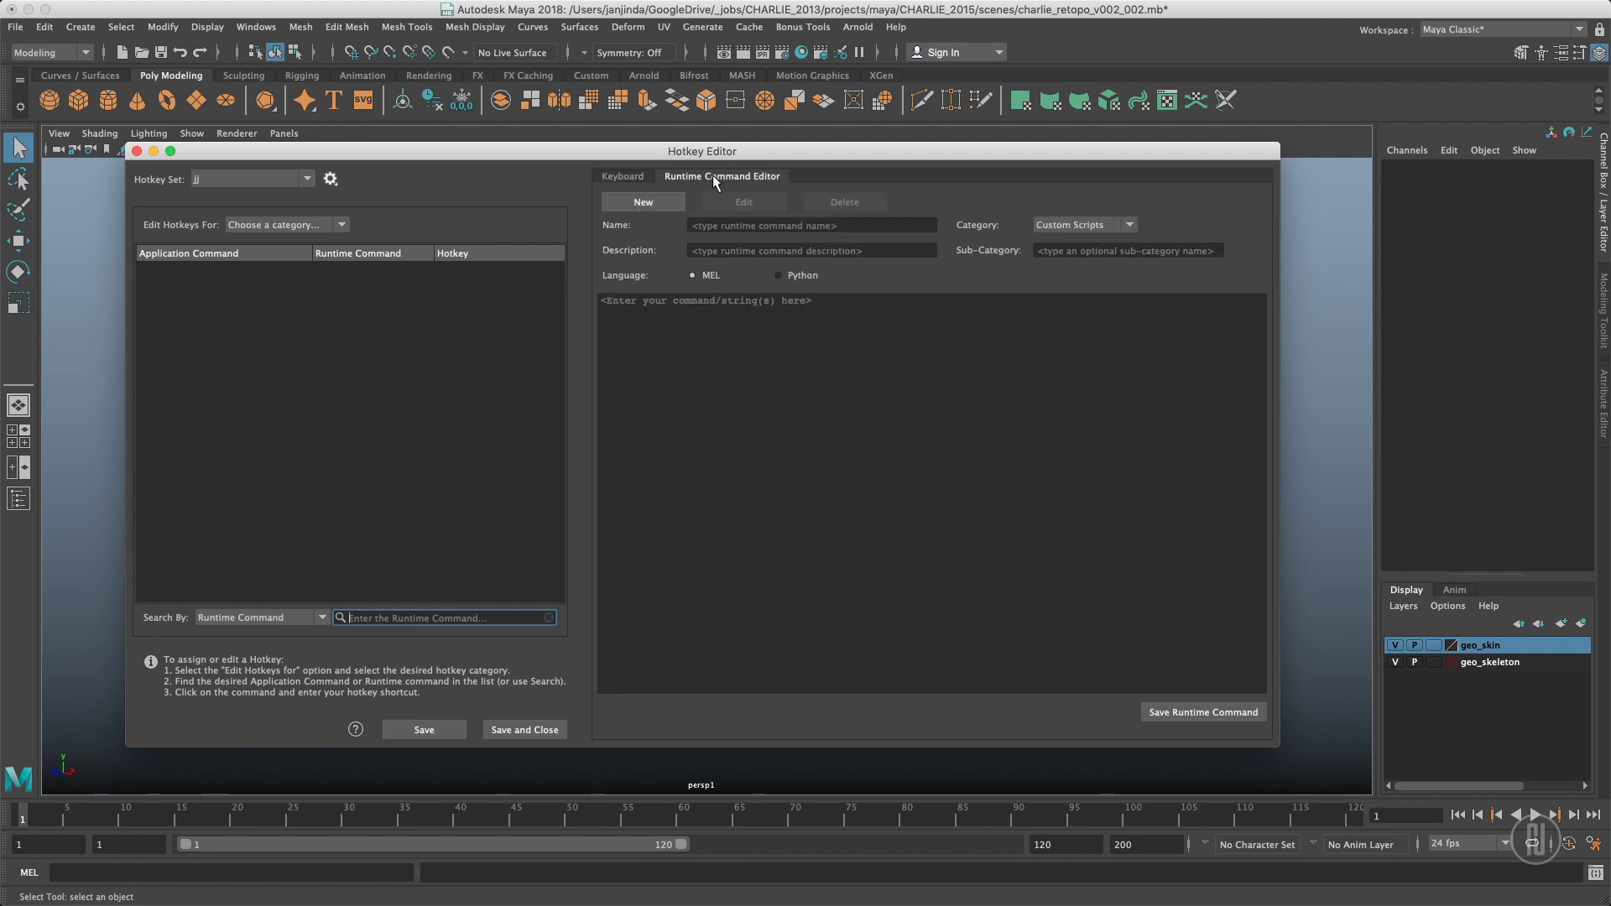
click(726, 227)
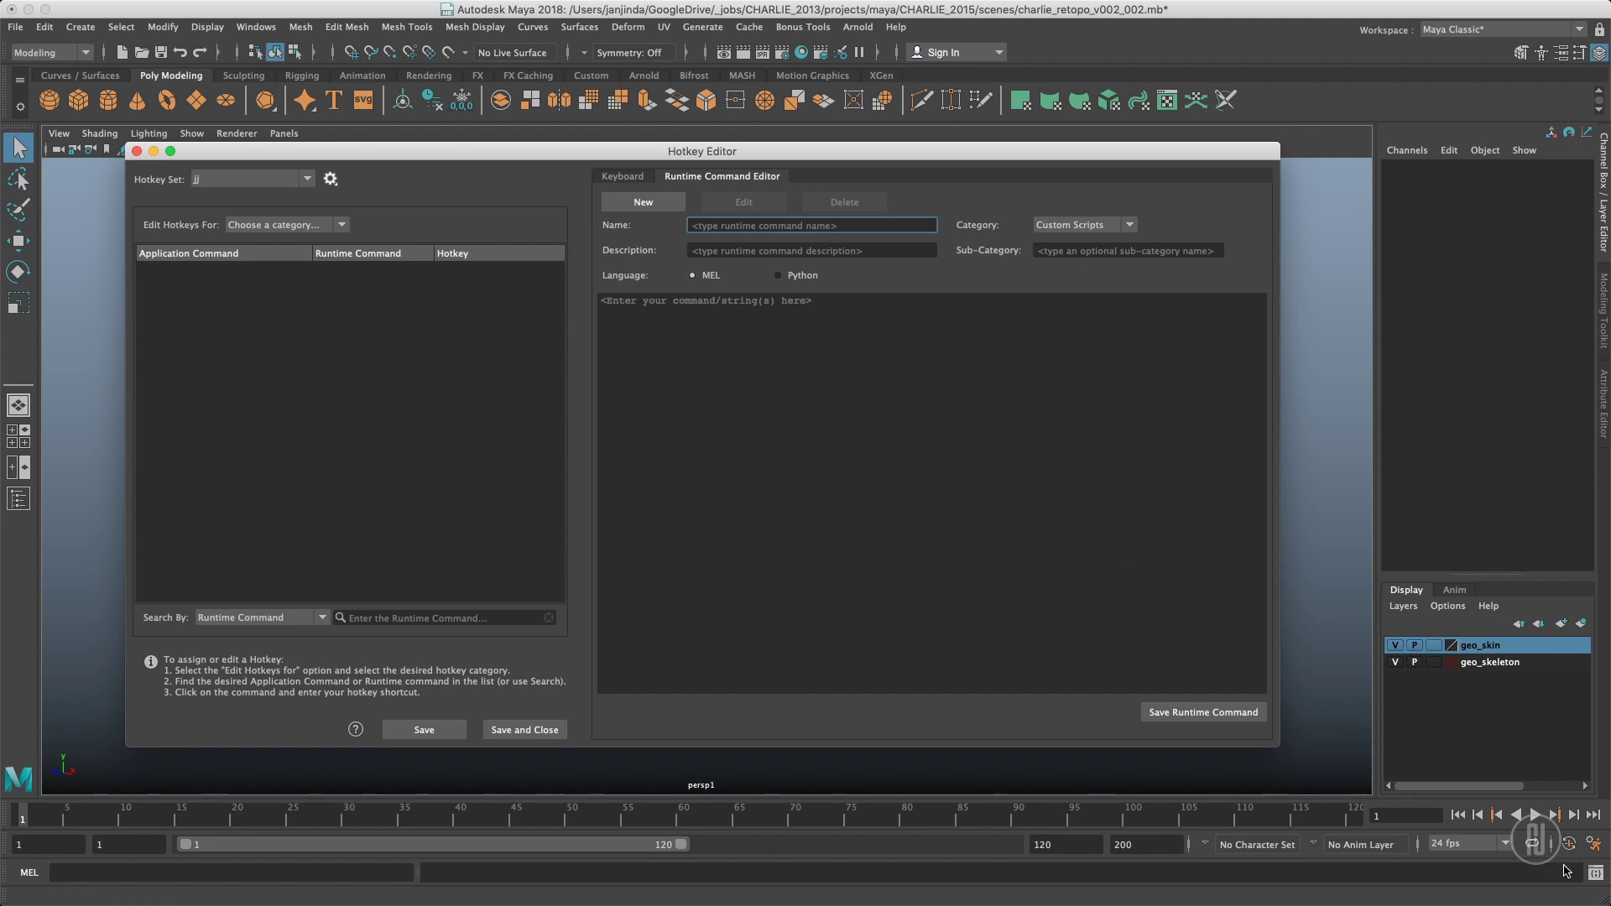
click(1595, 873)
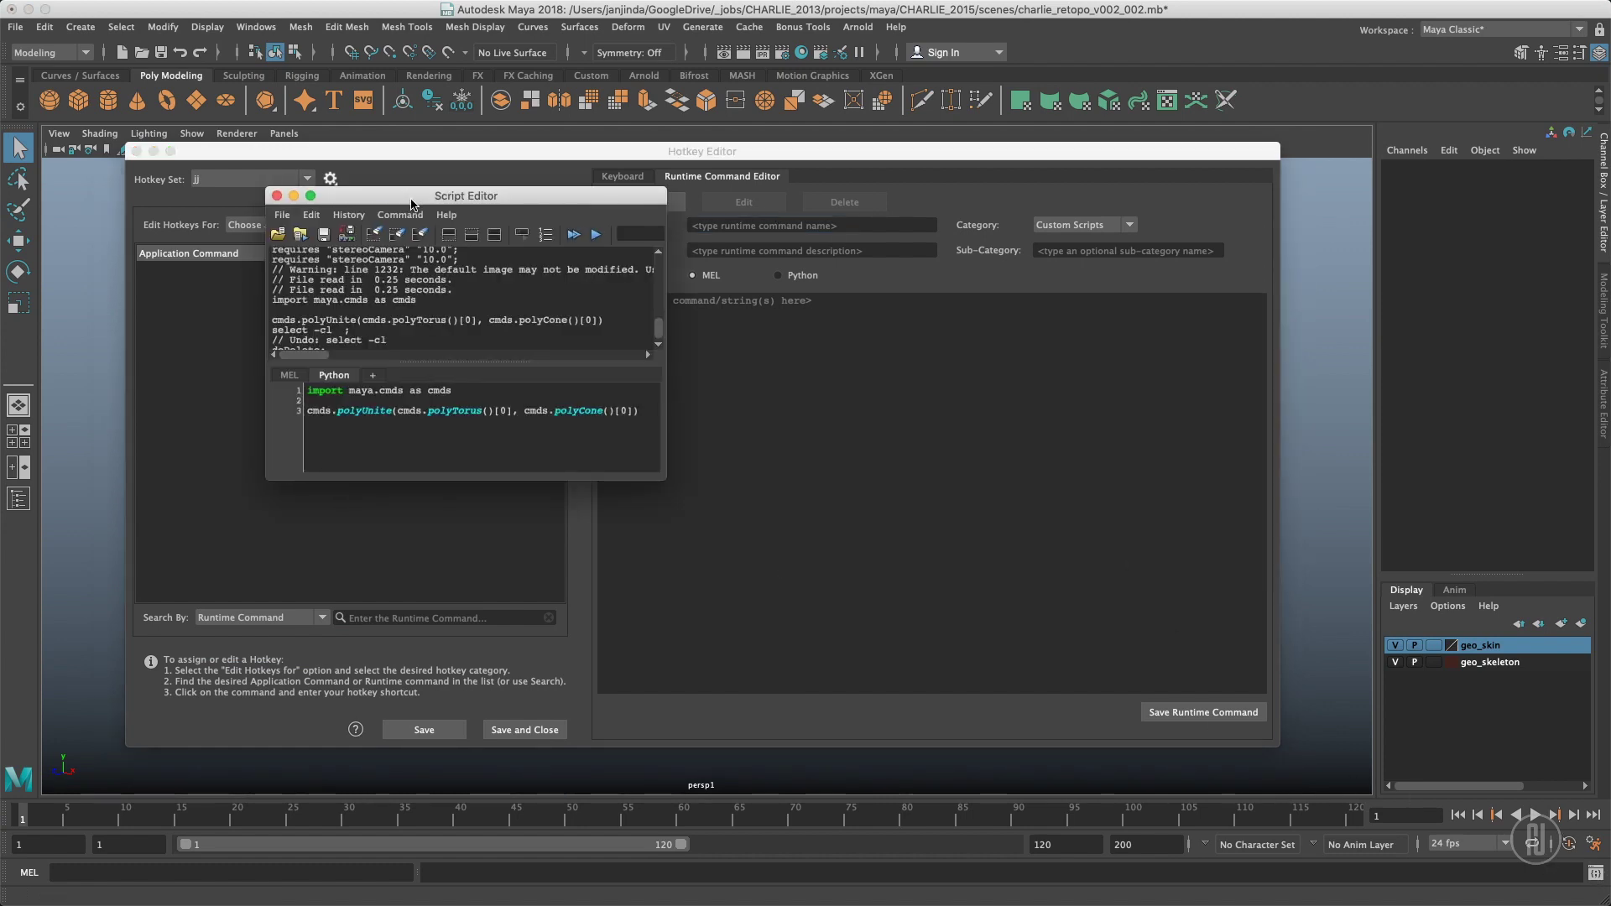
drag(412, 201, 1252, 401)
click(1288, 610)
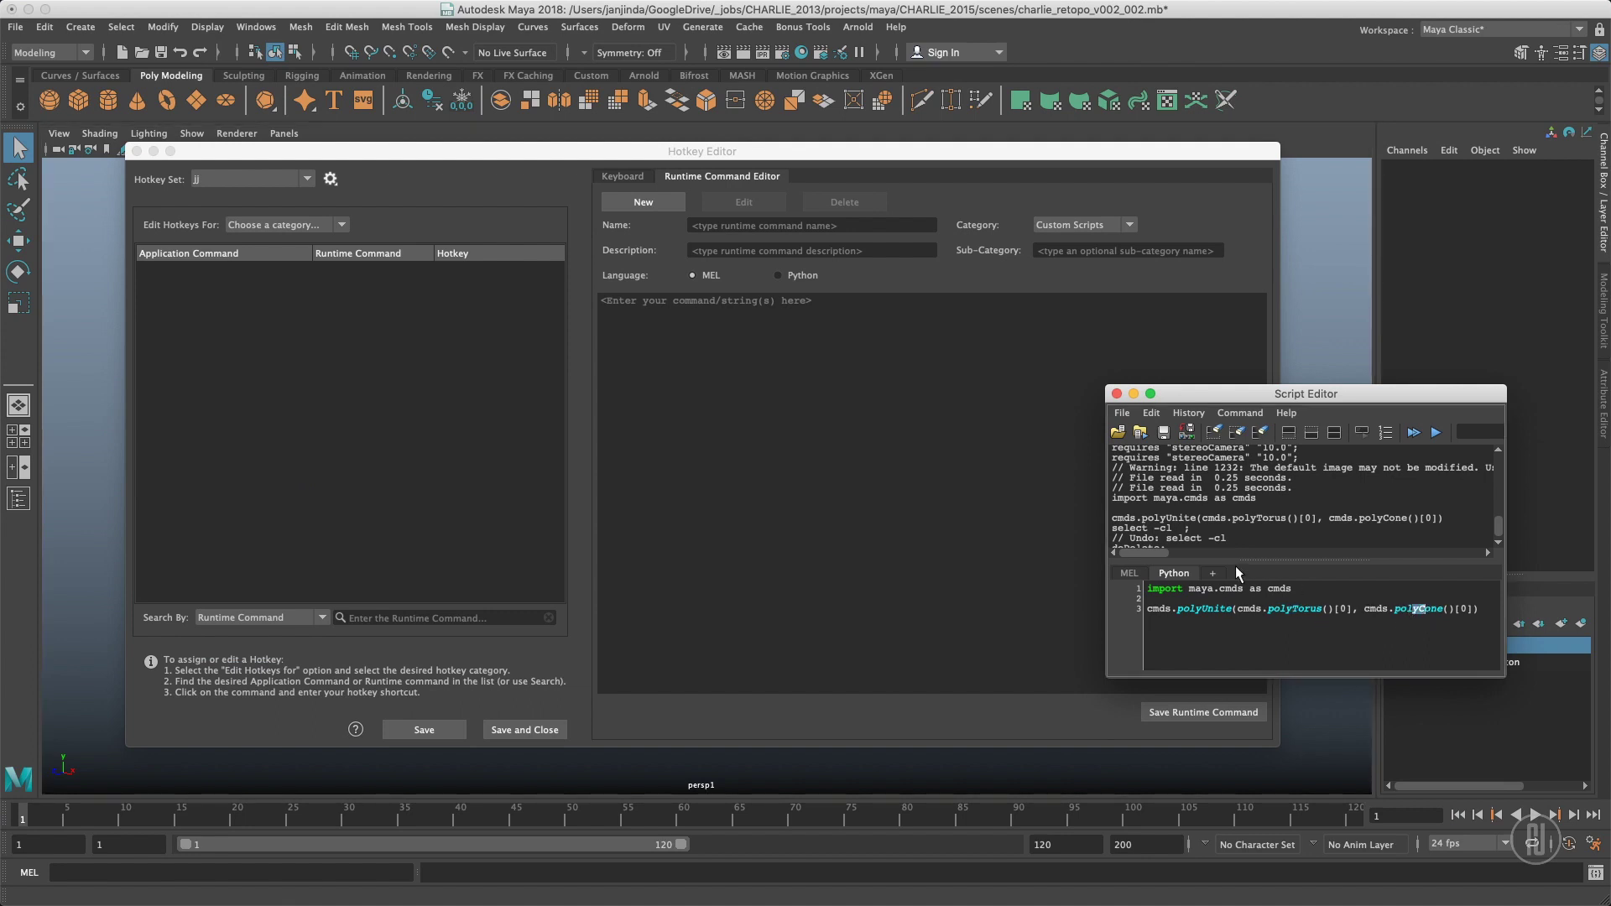
- Name the new runtime command UltimateTorus, describe it as "create ultimate torus" and set its language to Python
click(712, 225)
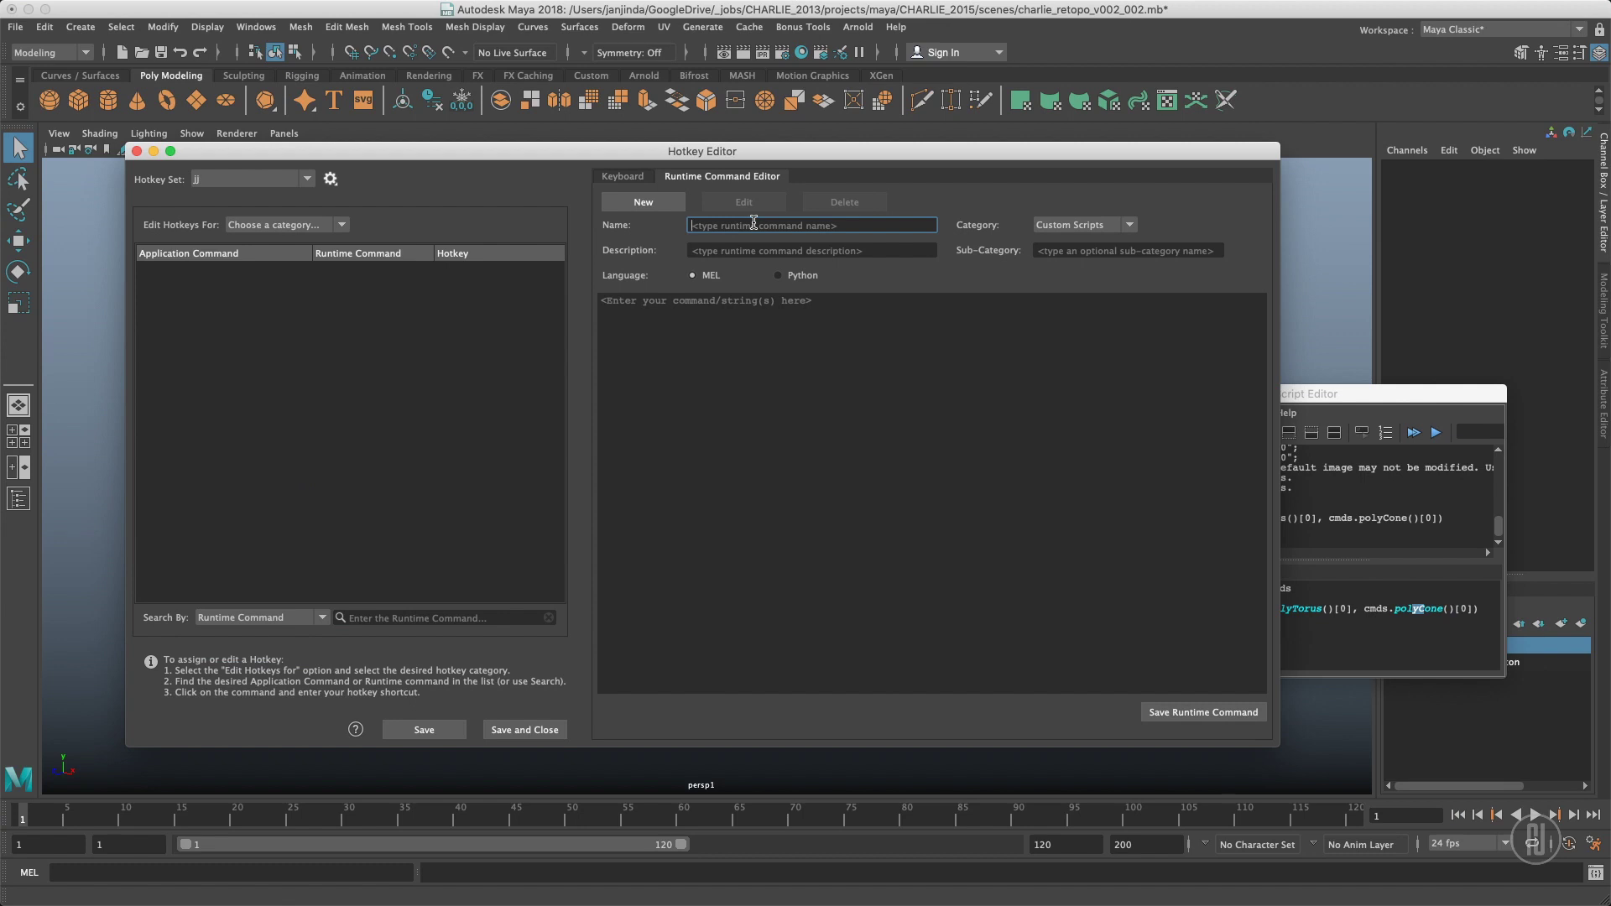
text(UltimateTorus)
key(Tab)
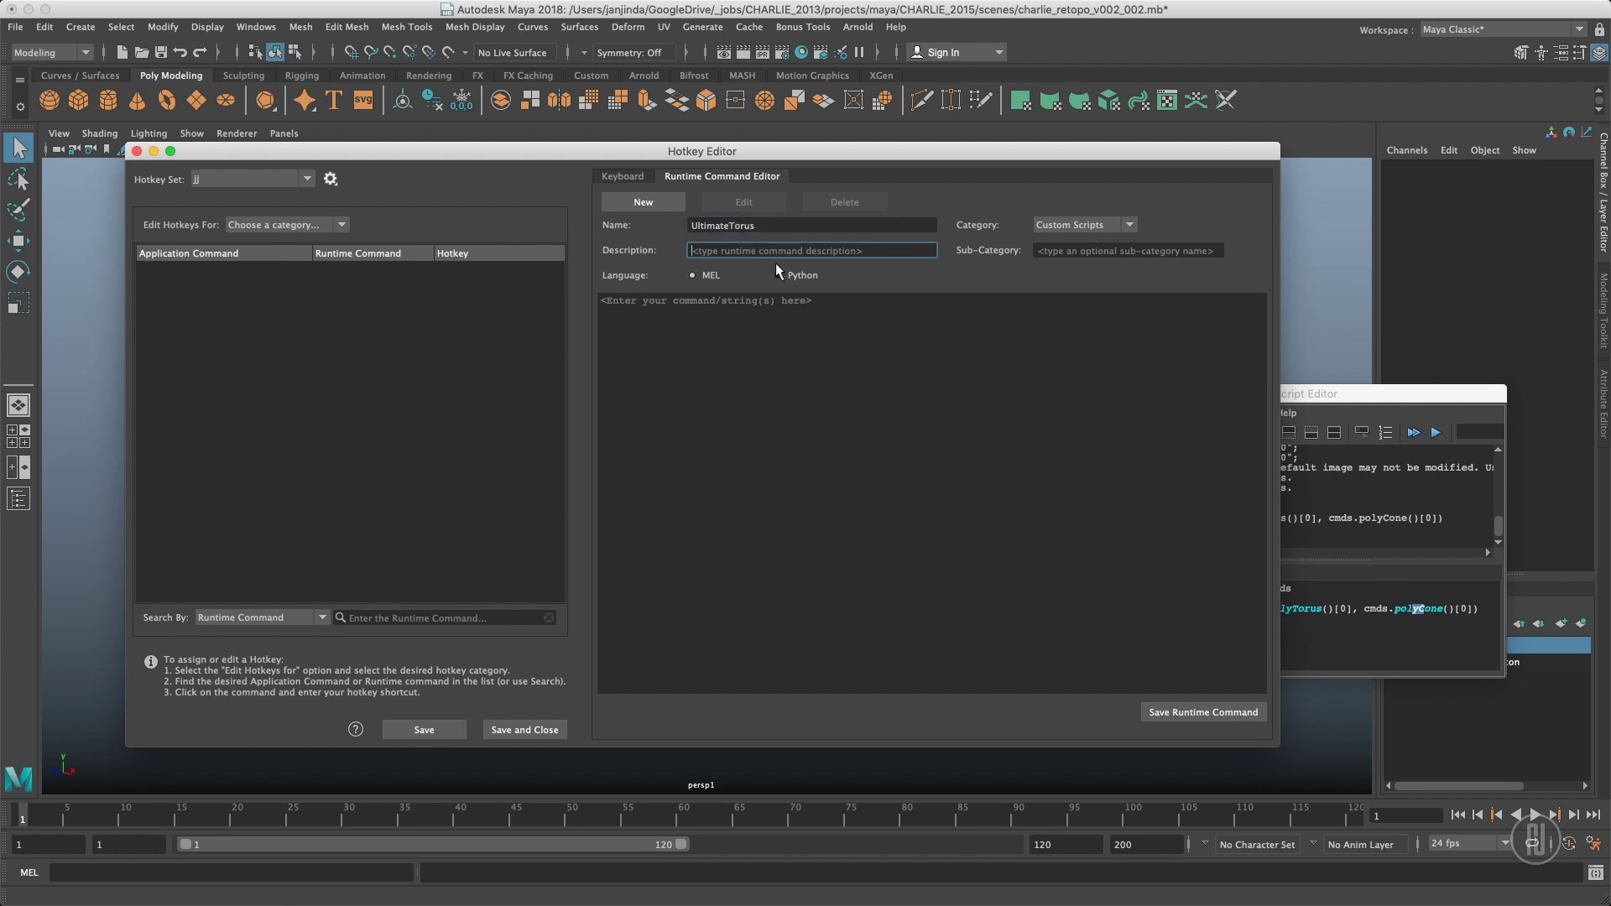
text(create ultimate torus)
click(802, 277)
- Copy the whole Python script from the Script Editor into the UltimateTorus command and save the runtime command
click(1405, 621)
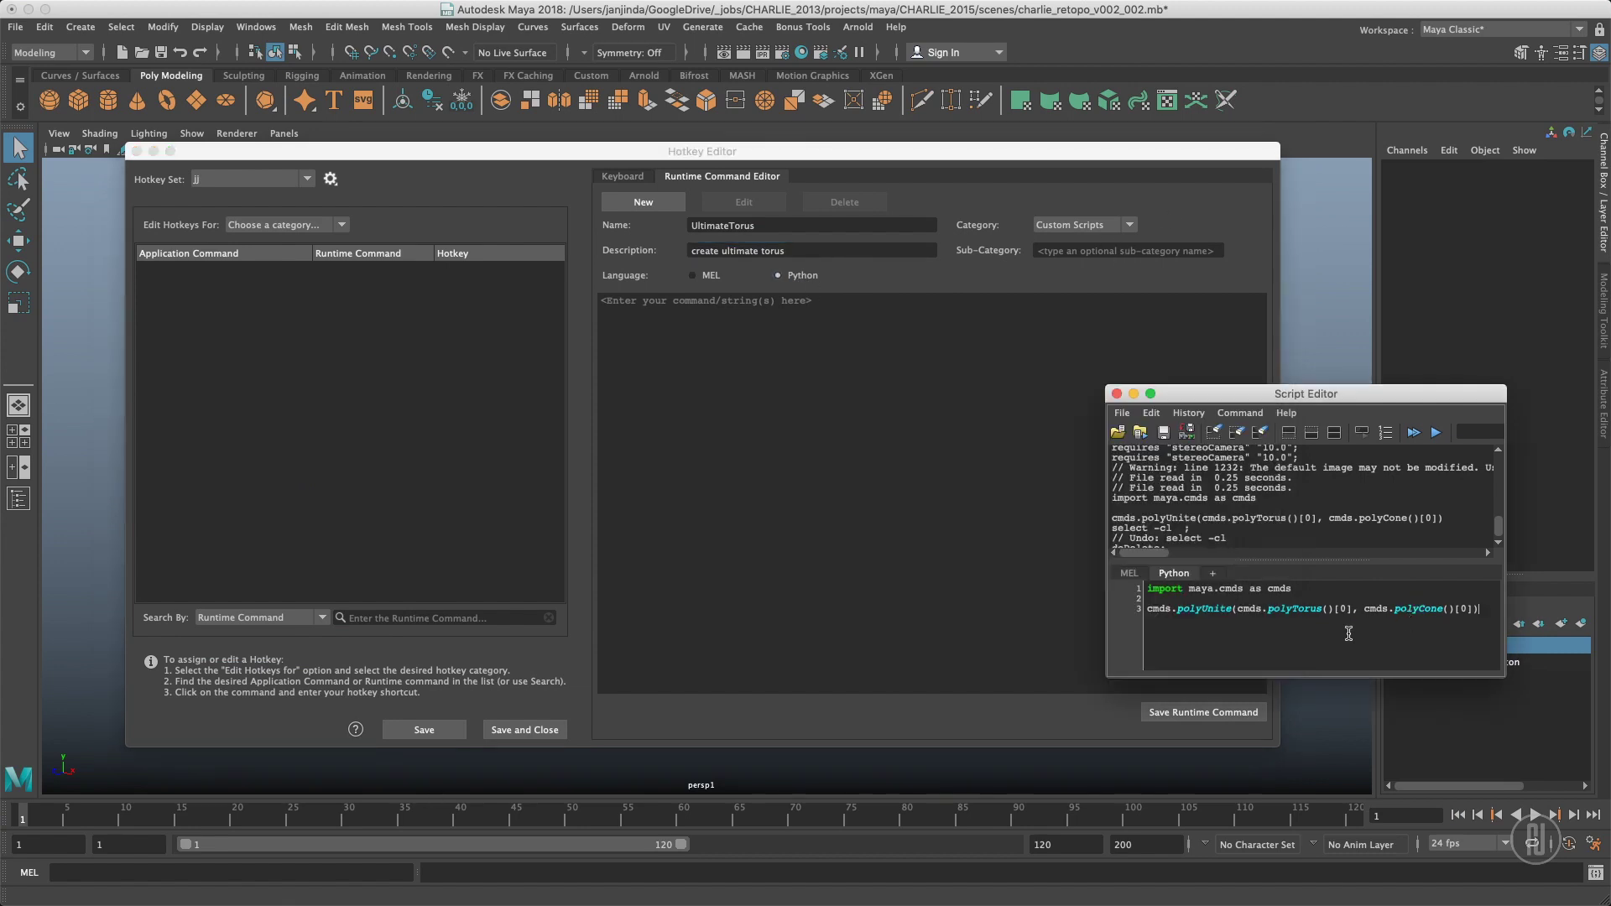
key(super+a)
key(super+c)
click(821, 481)
key(super+v)
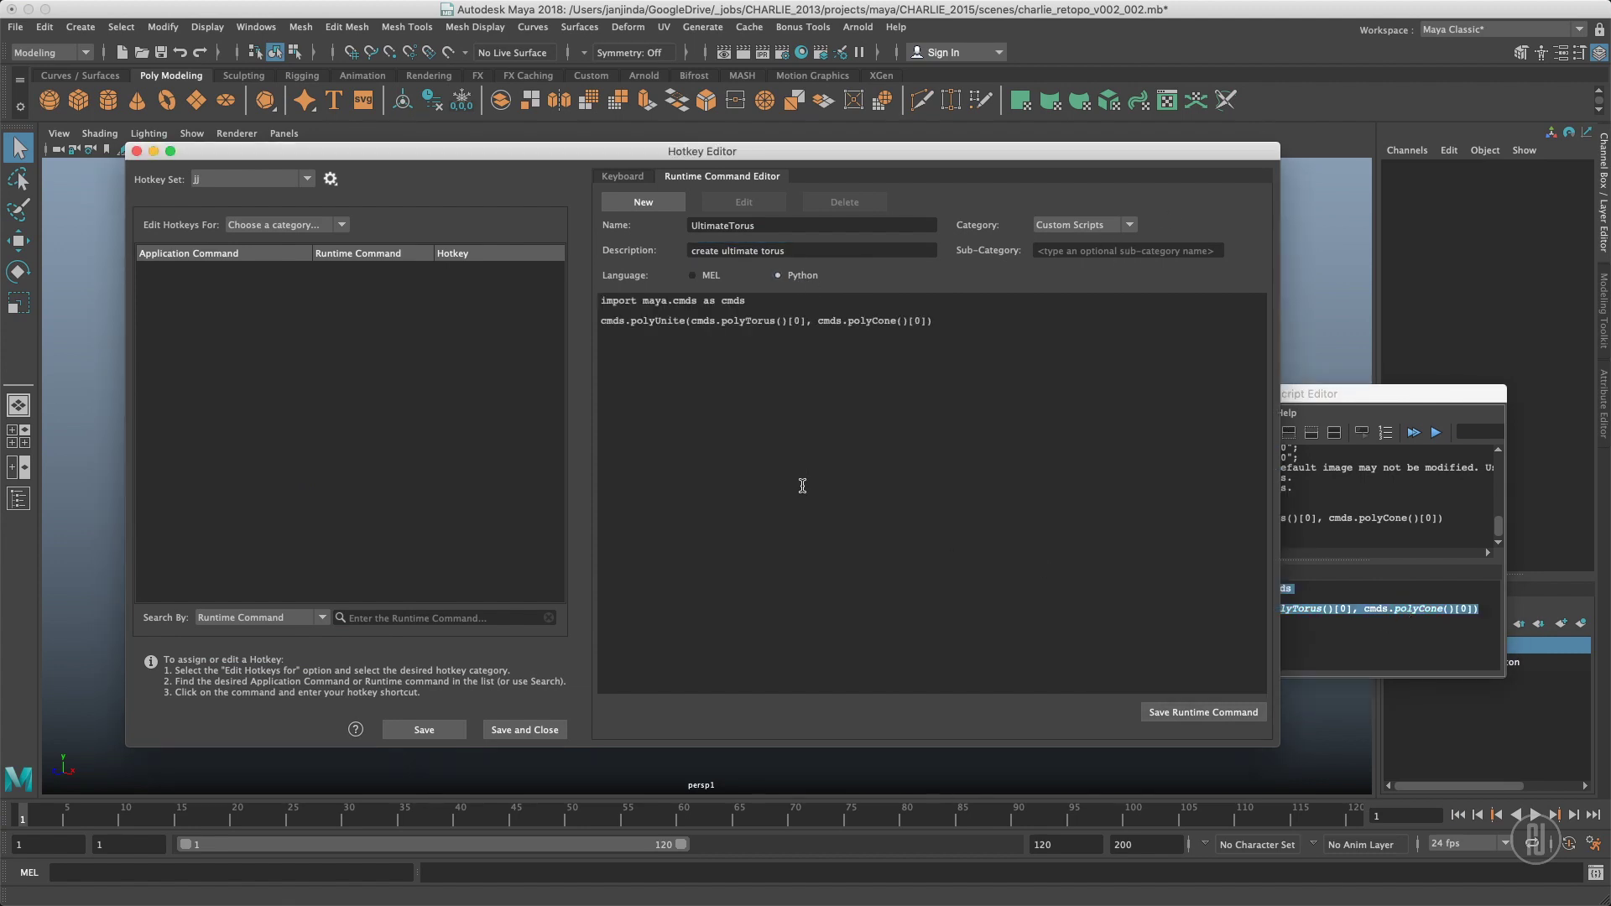
click(1205, 713)
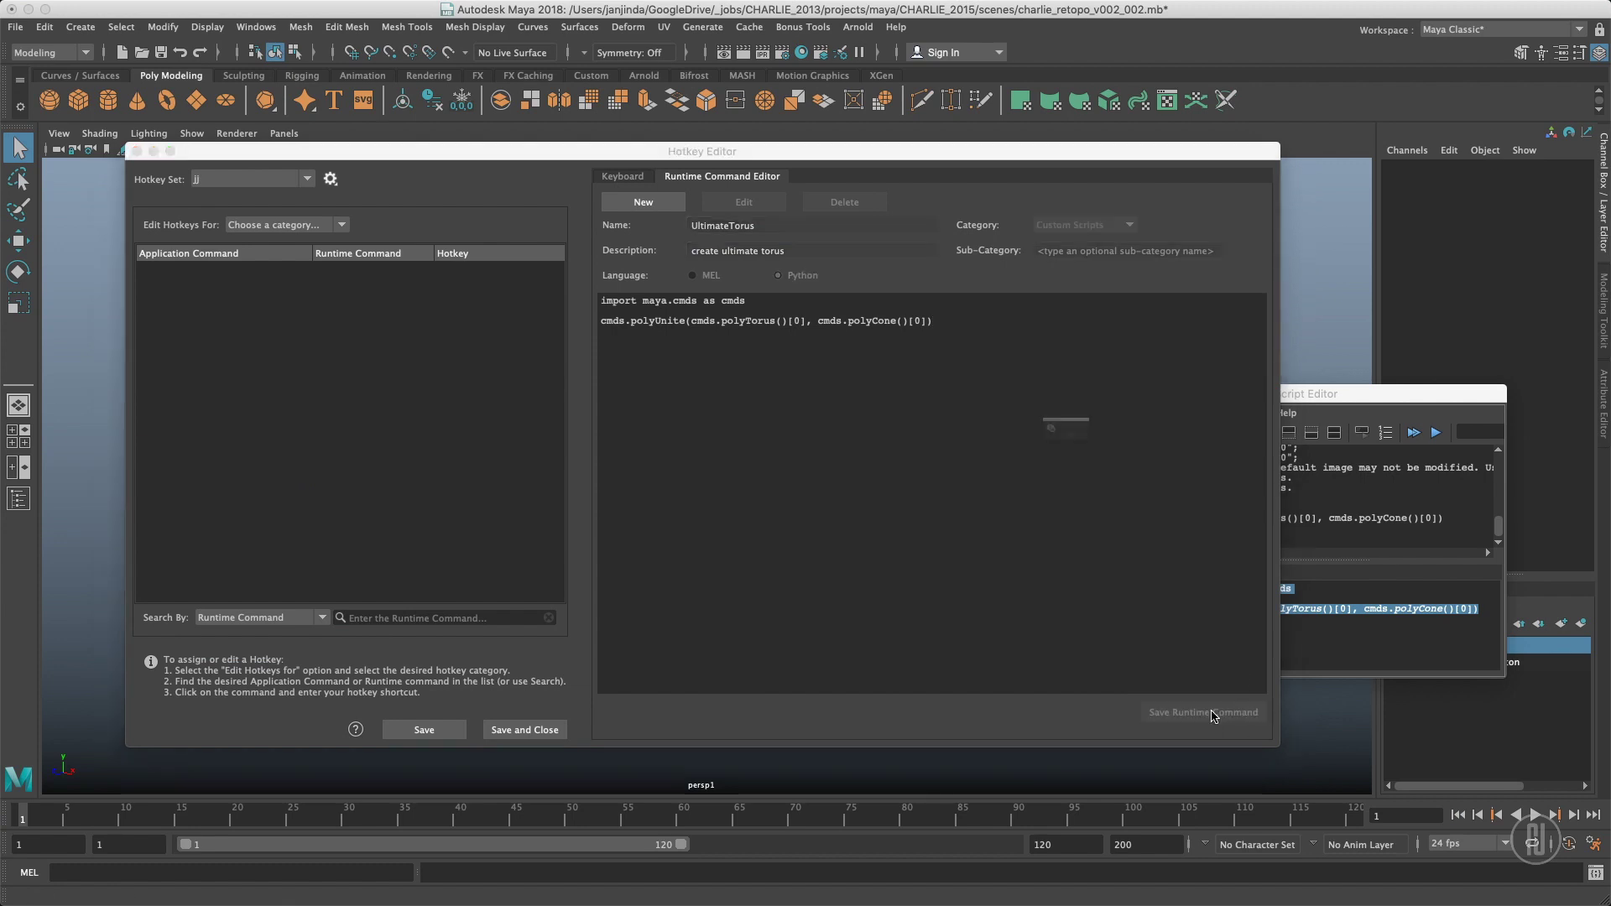
click(1097, 467)
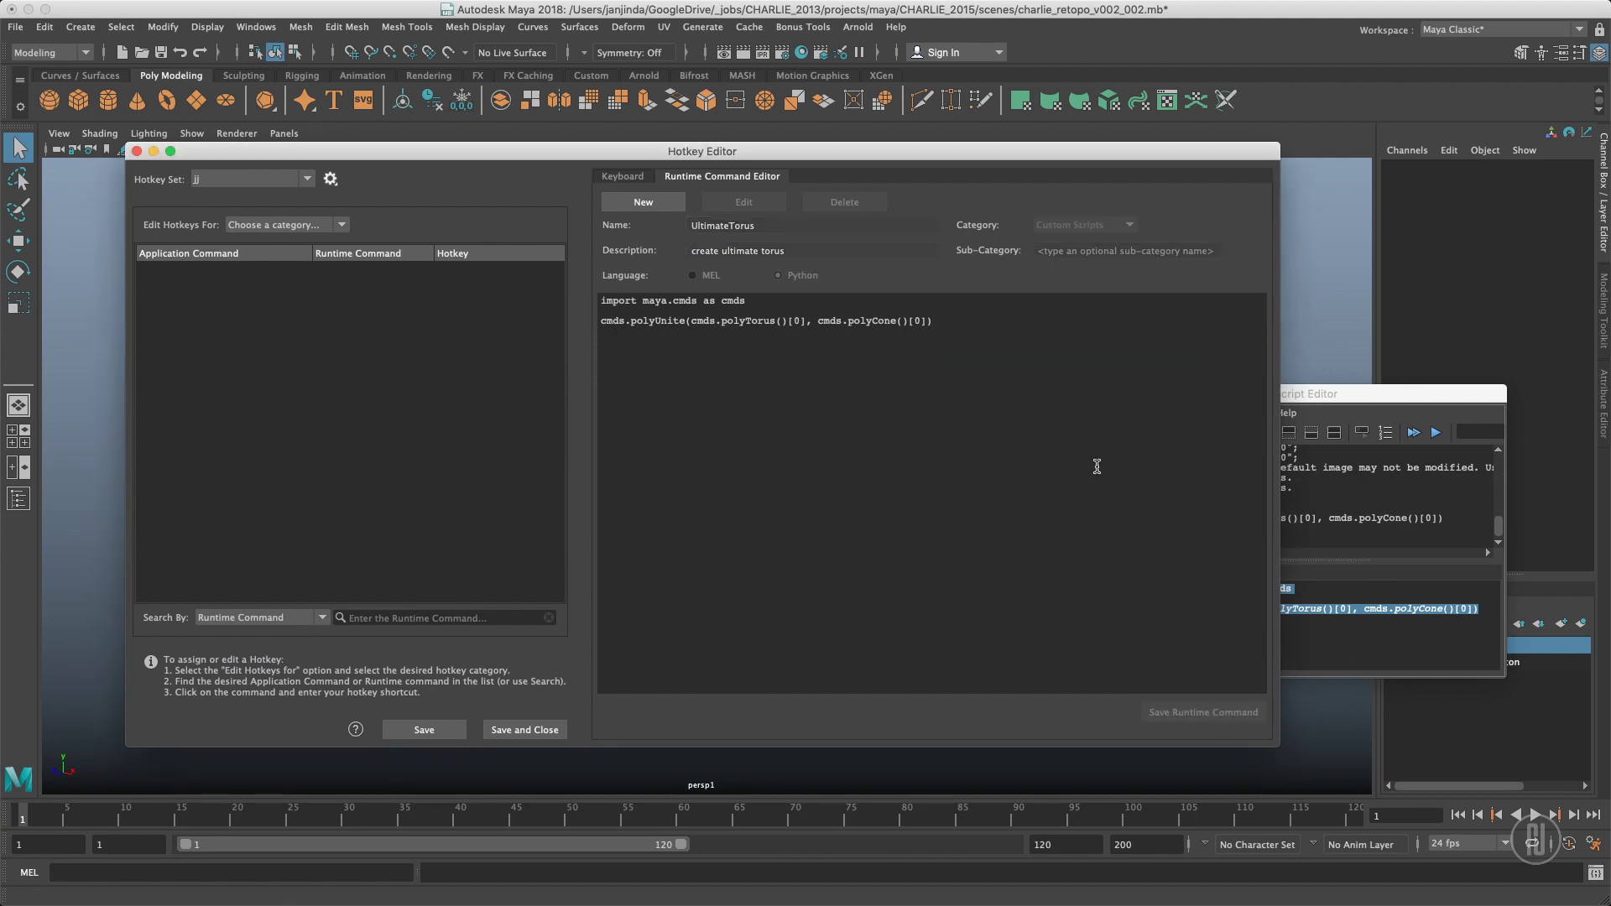
- List the Custom Scripts category of commands for hotkey editing
click(263, 619)
click(255, 649)
click(310, 485)
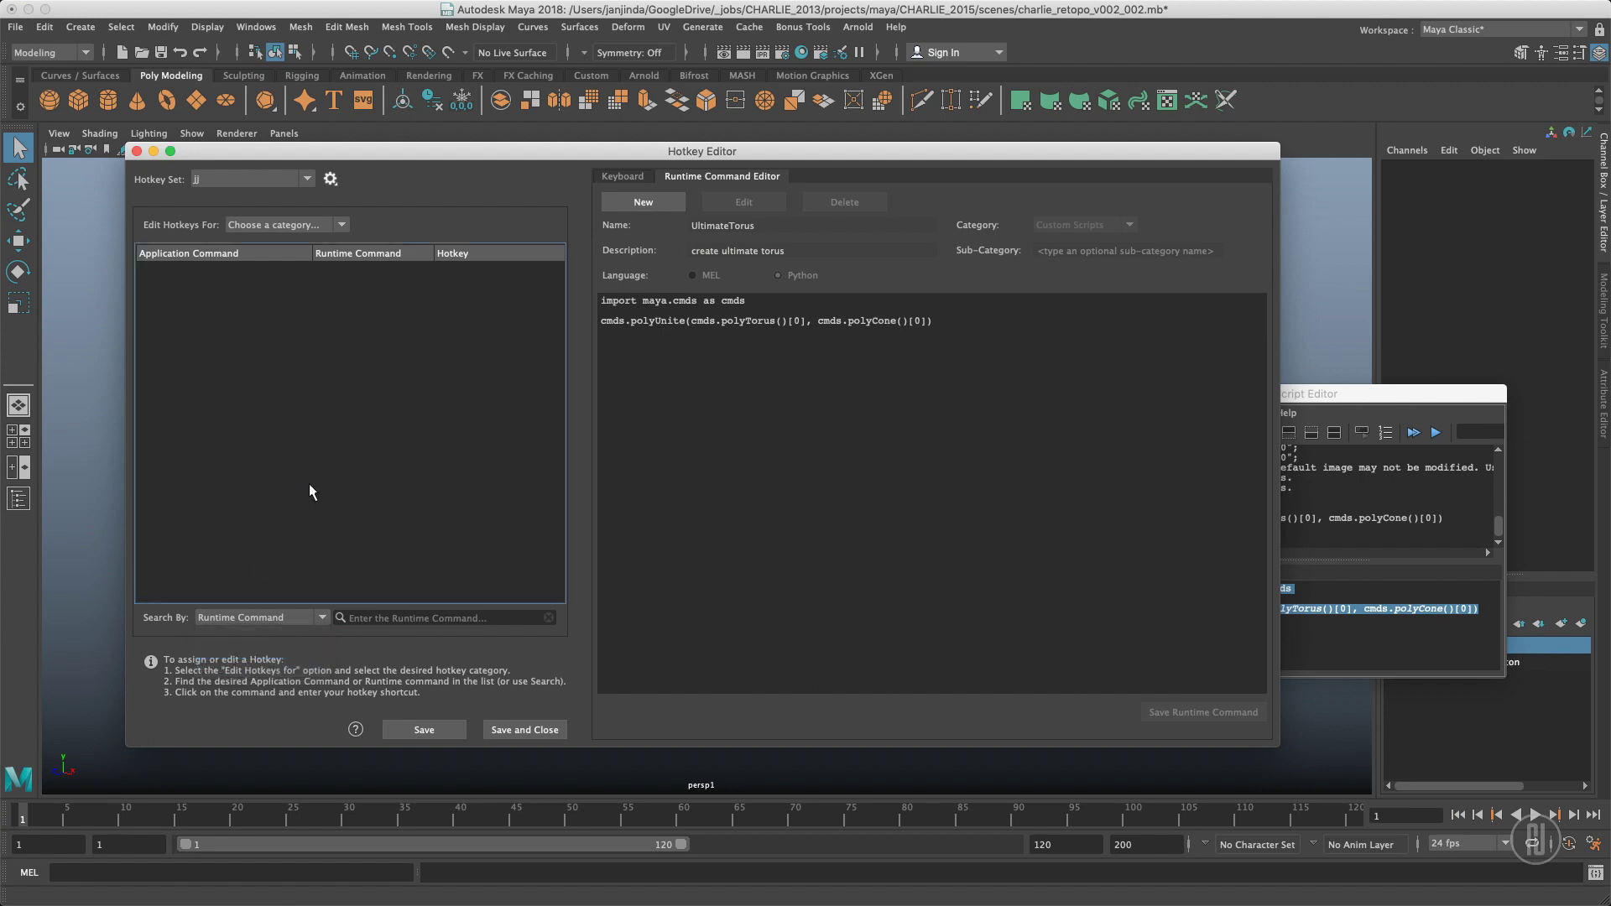
click(317, 224)
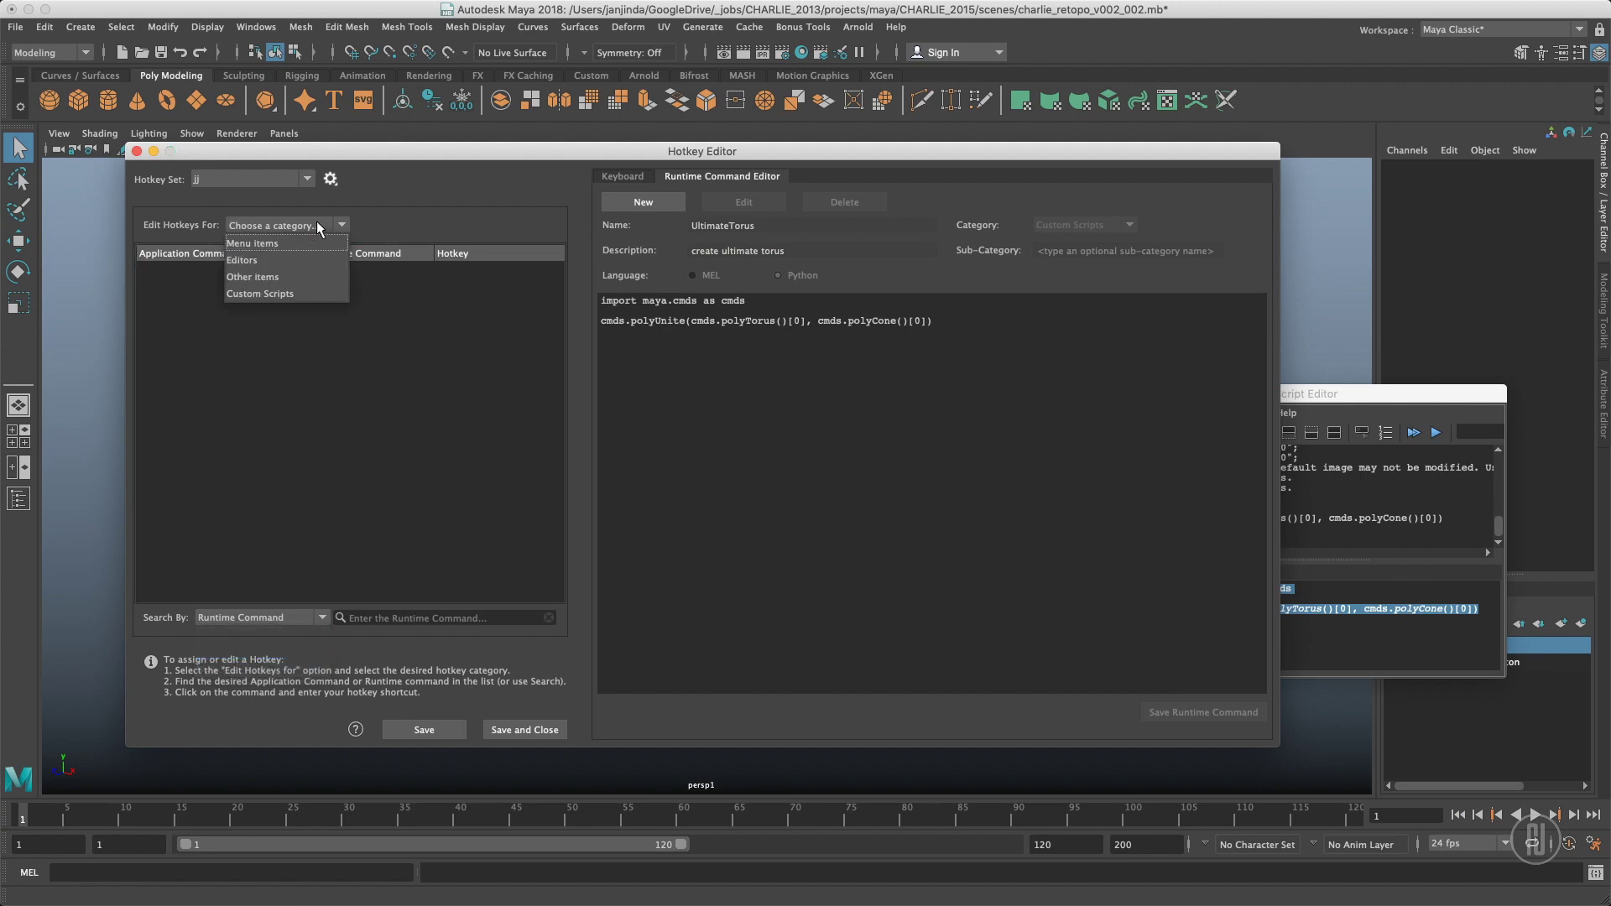
click(278, 294)
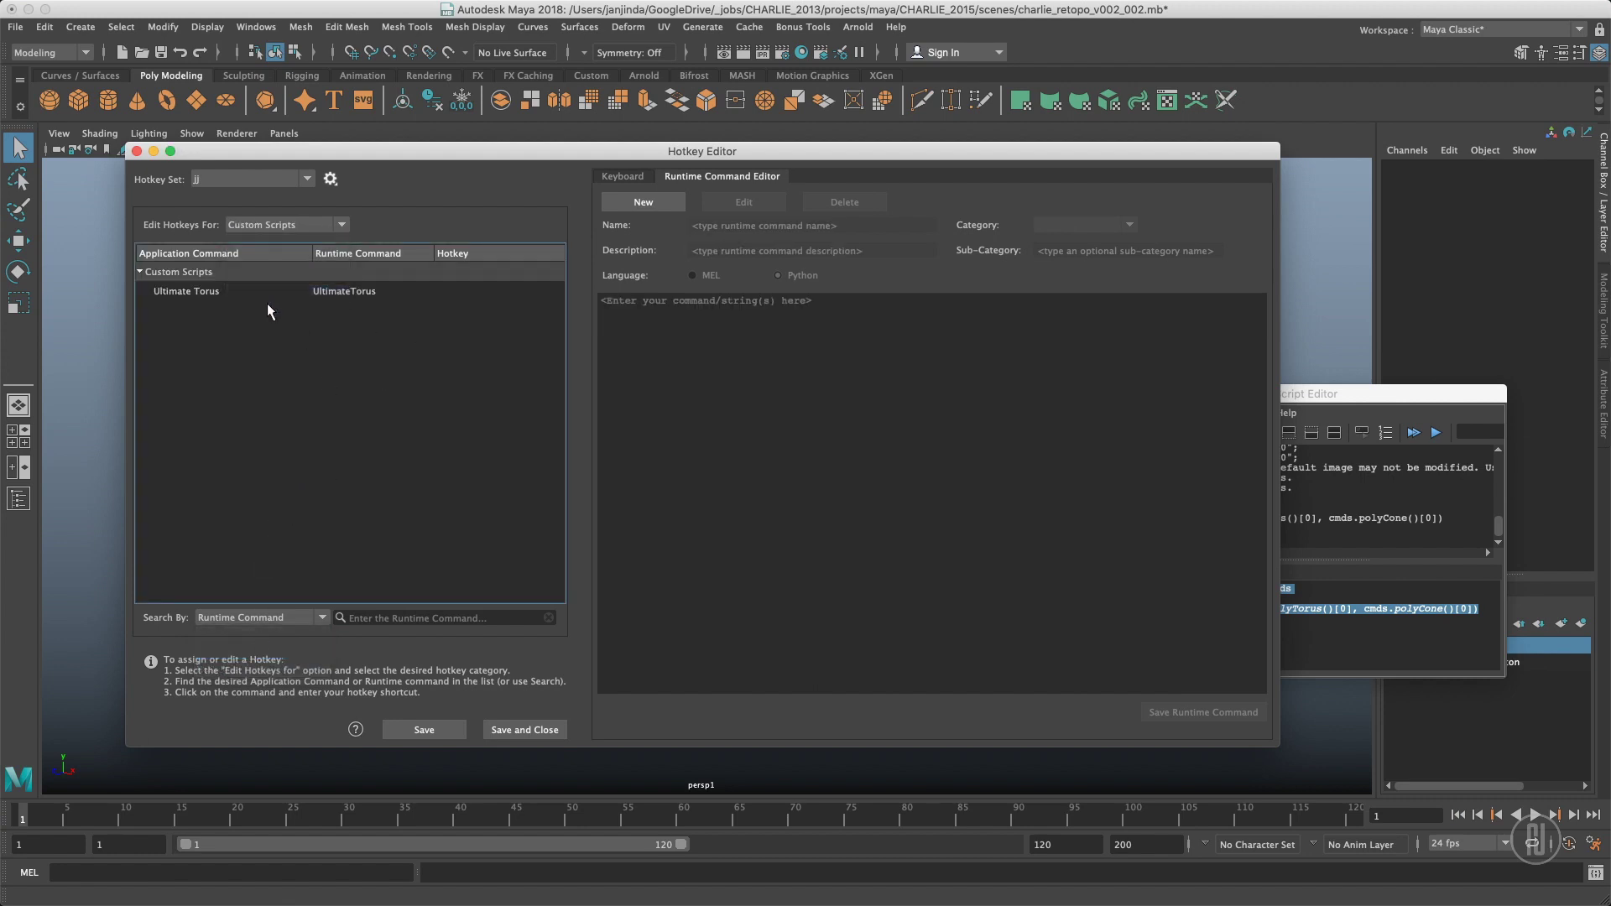
- Assign the free combination Ctrl+Shift+T to the Ultimate Torus command, save the hotkeys and close the Hotkey Editor
click(182, 291)
click(522, 292)
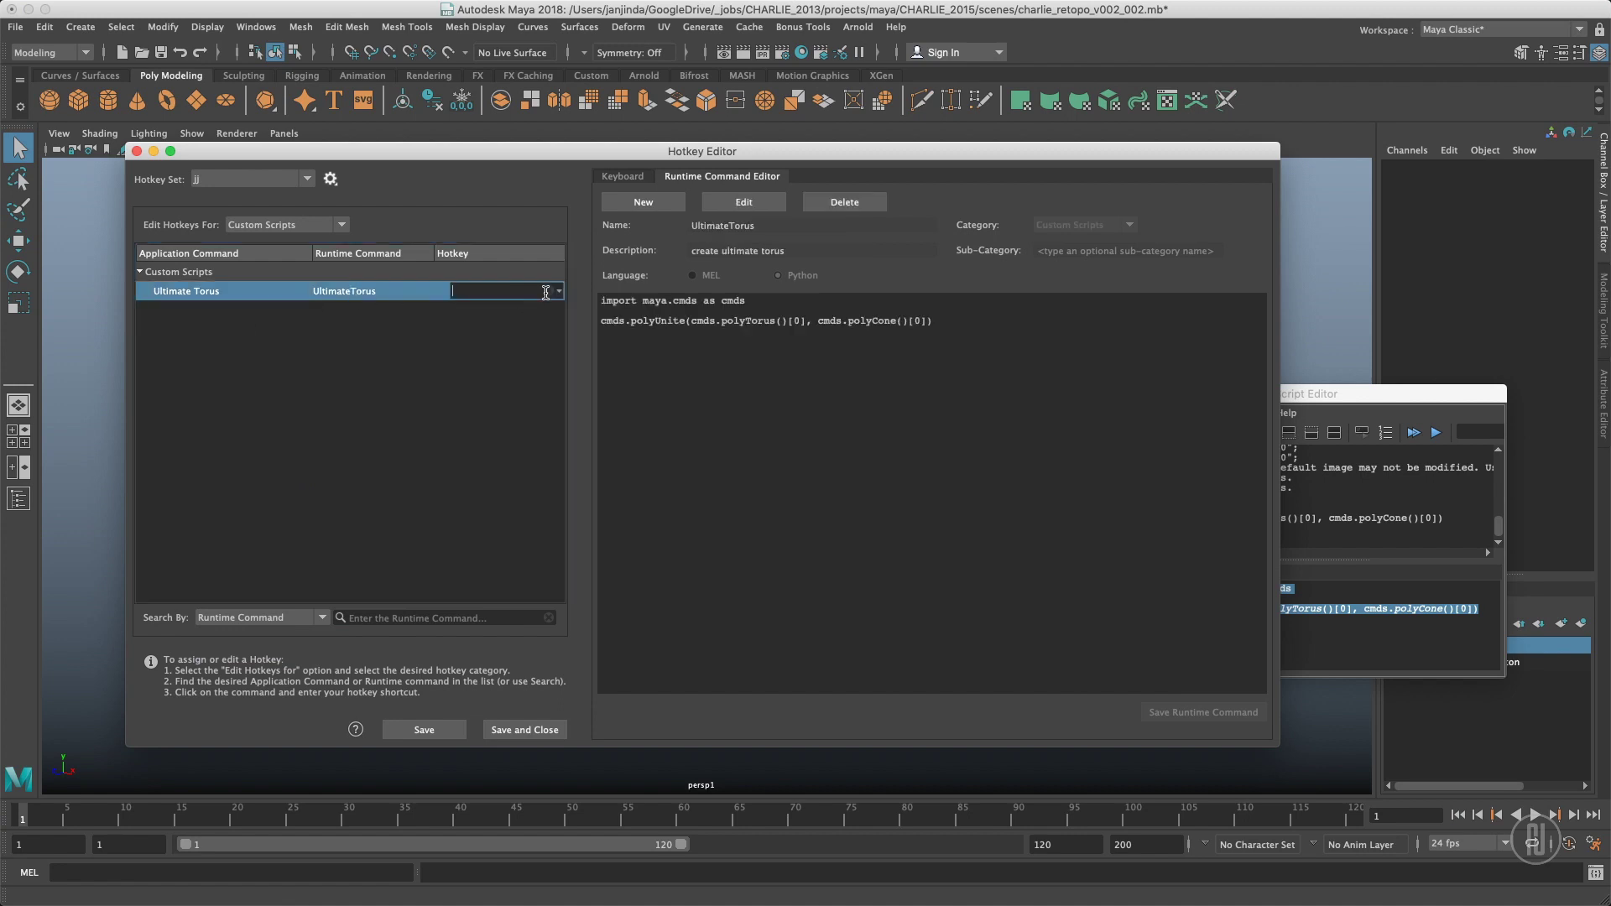
click(623, 177)
key(ctrl)
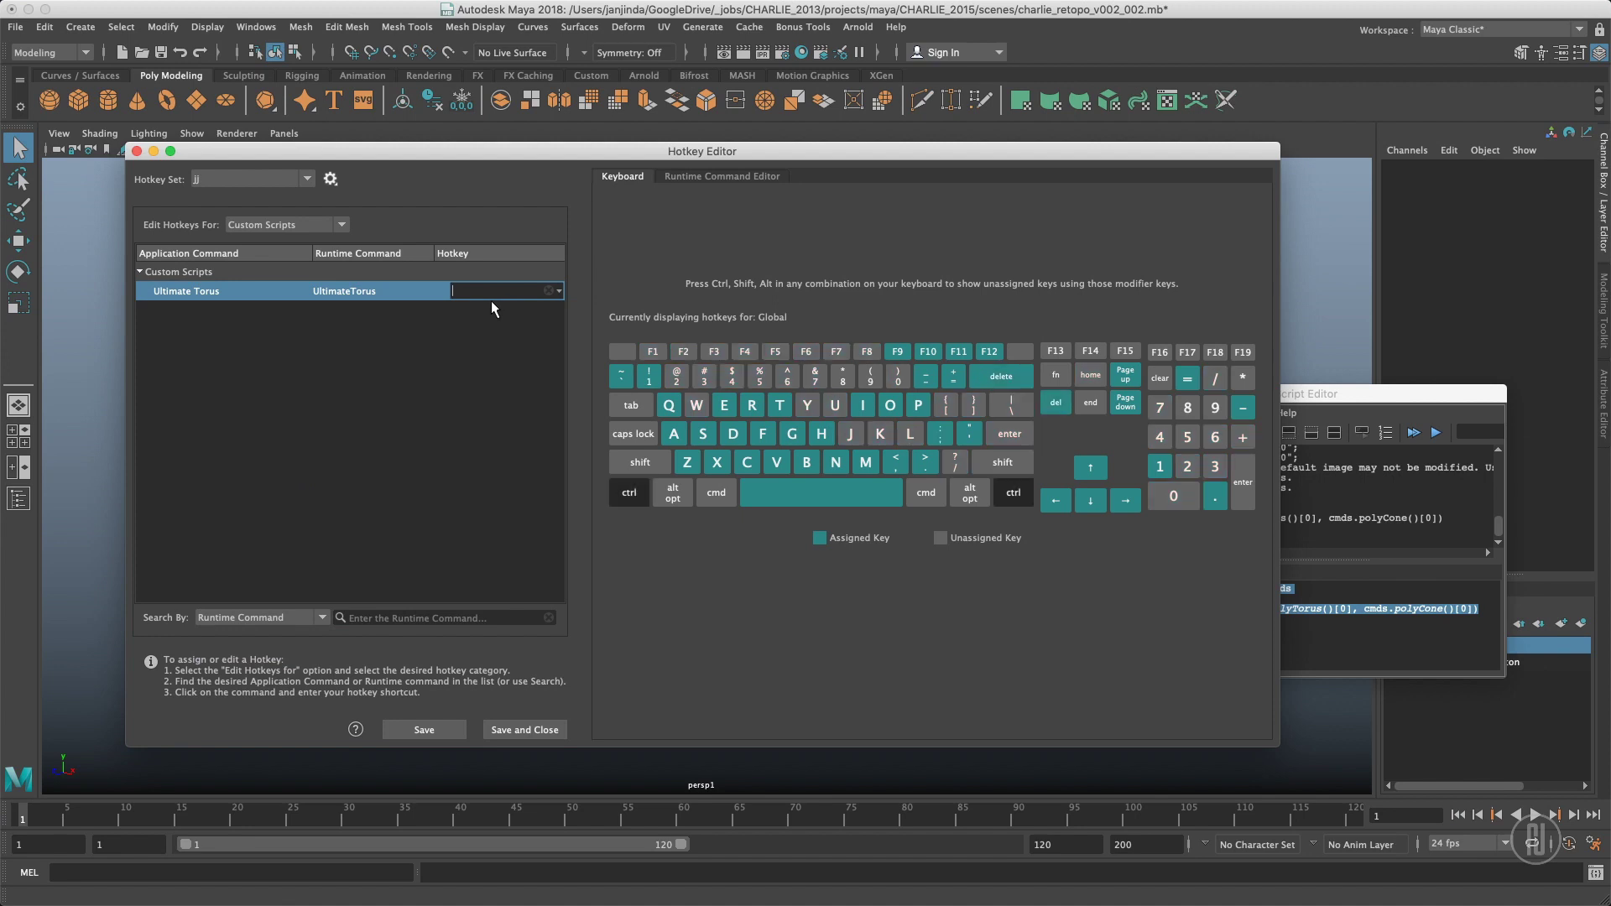
key(shift)
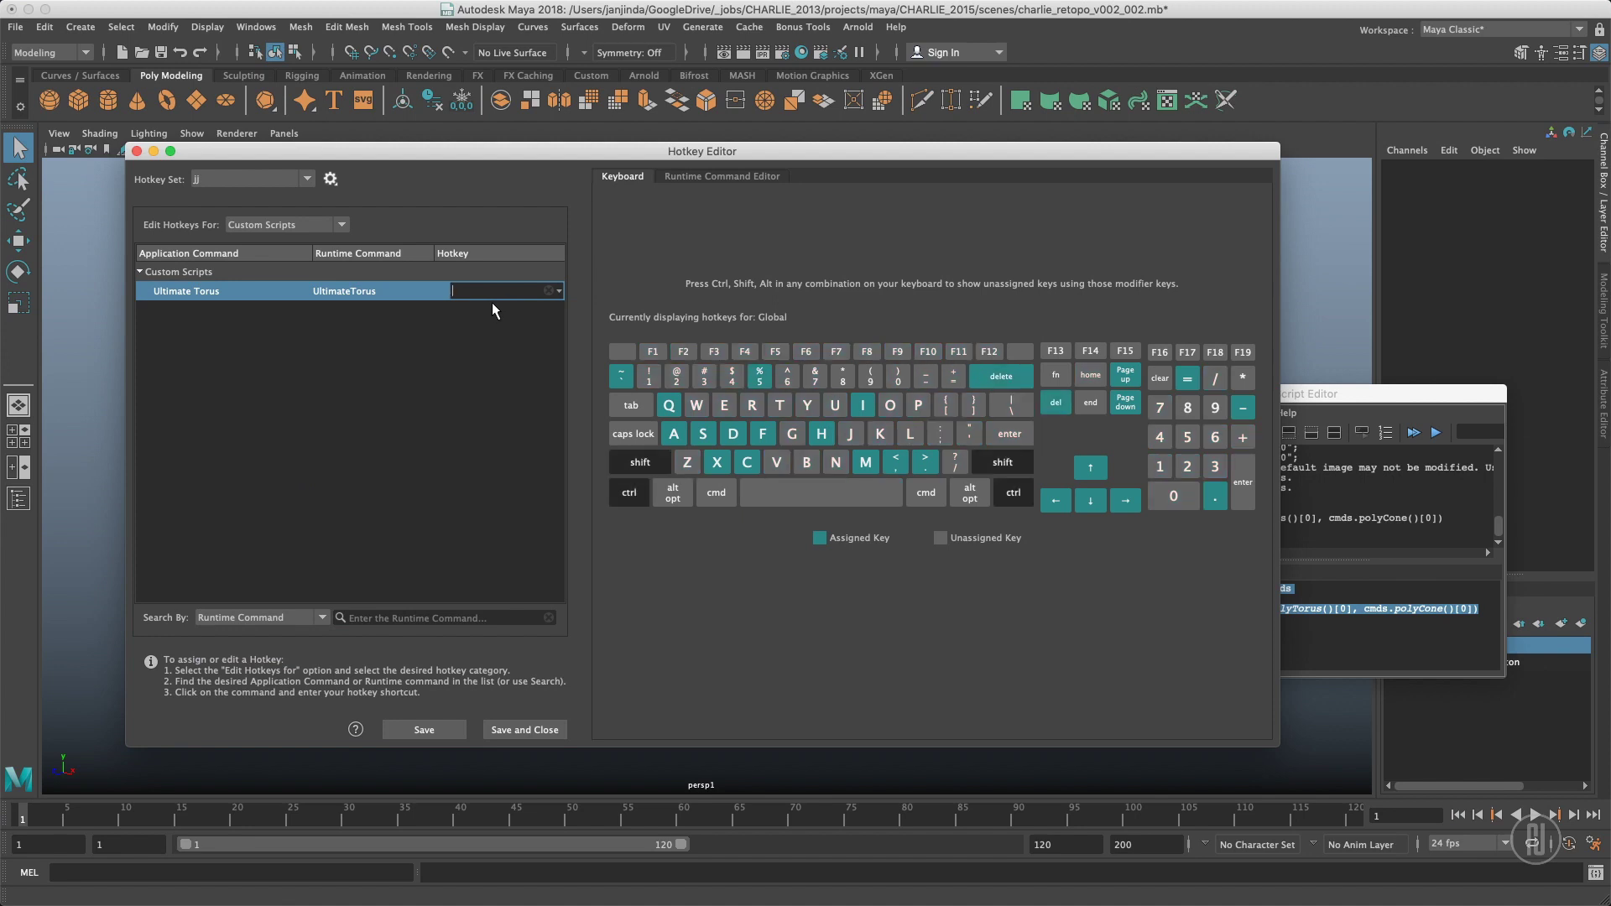
key(ctrl+shift+t)
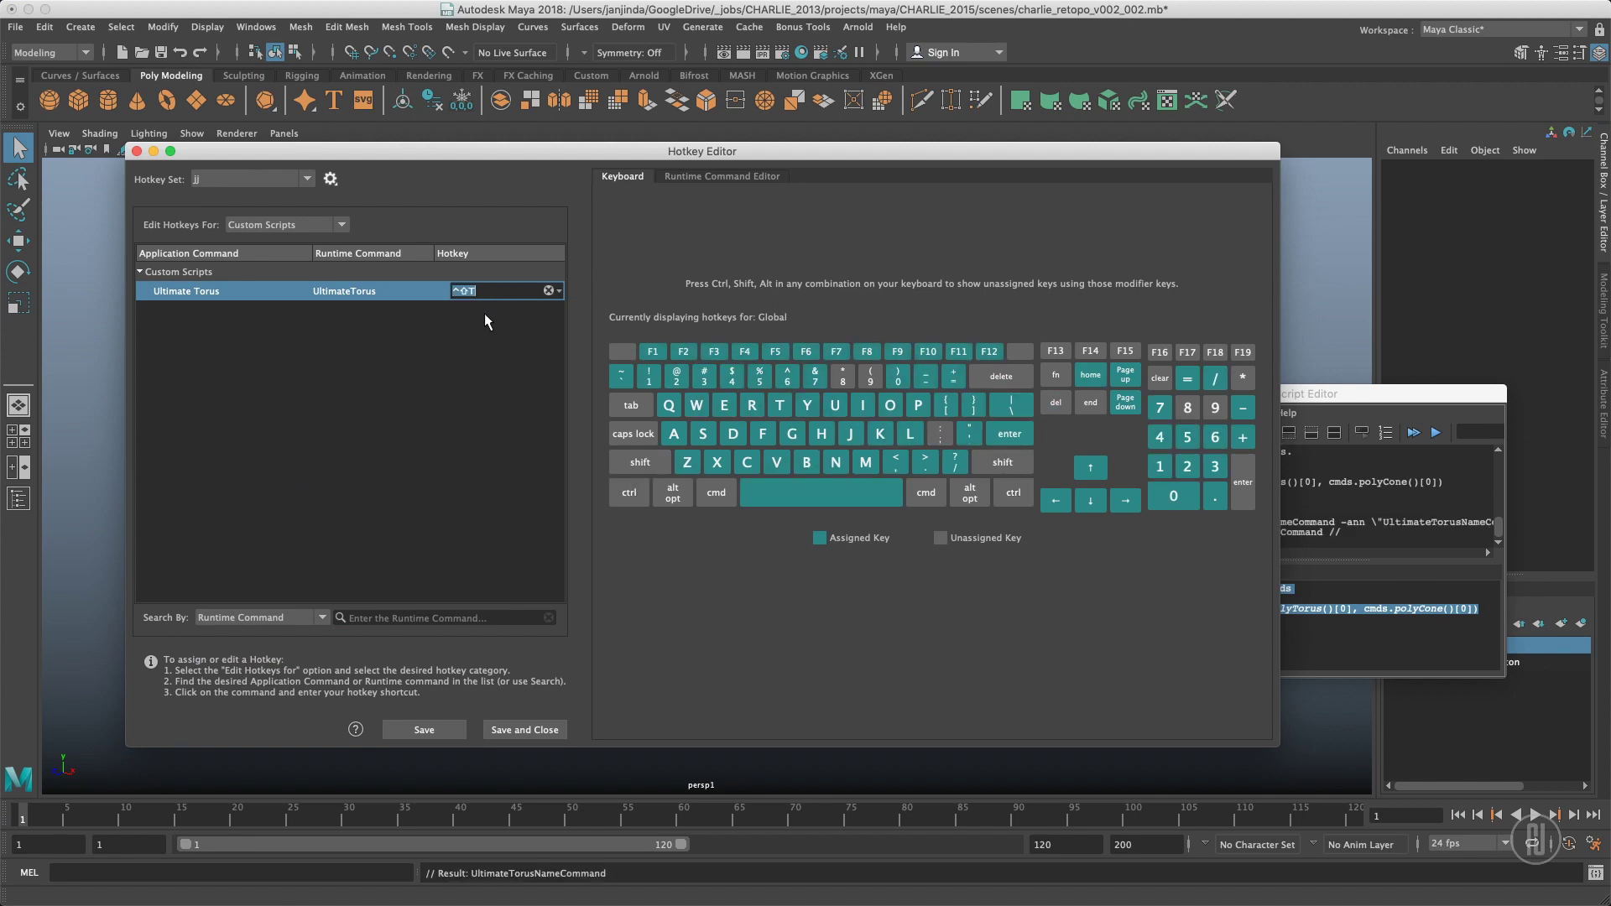
click(516, 729)
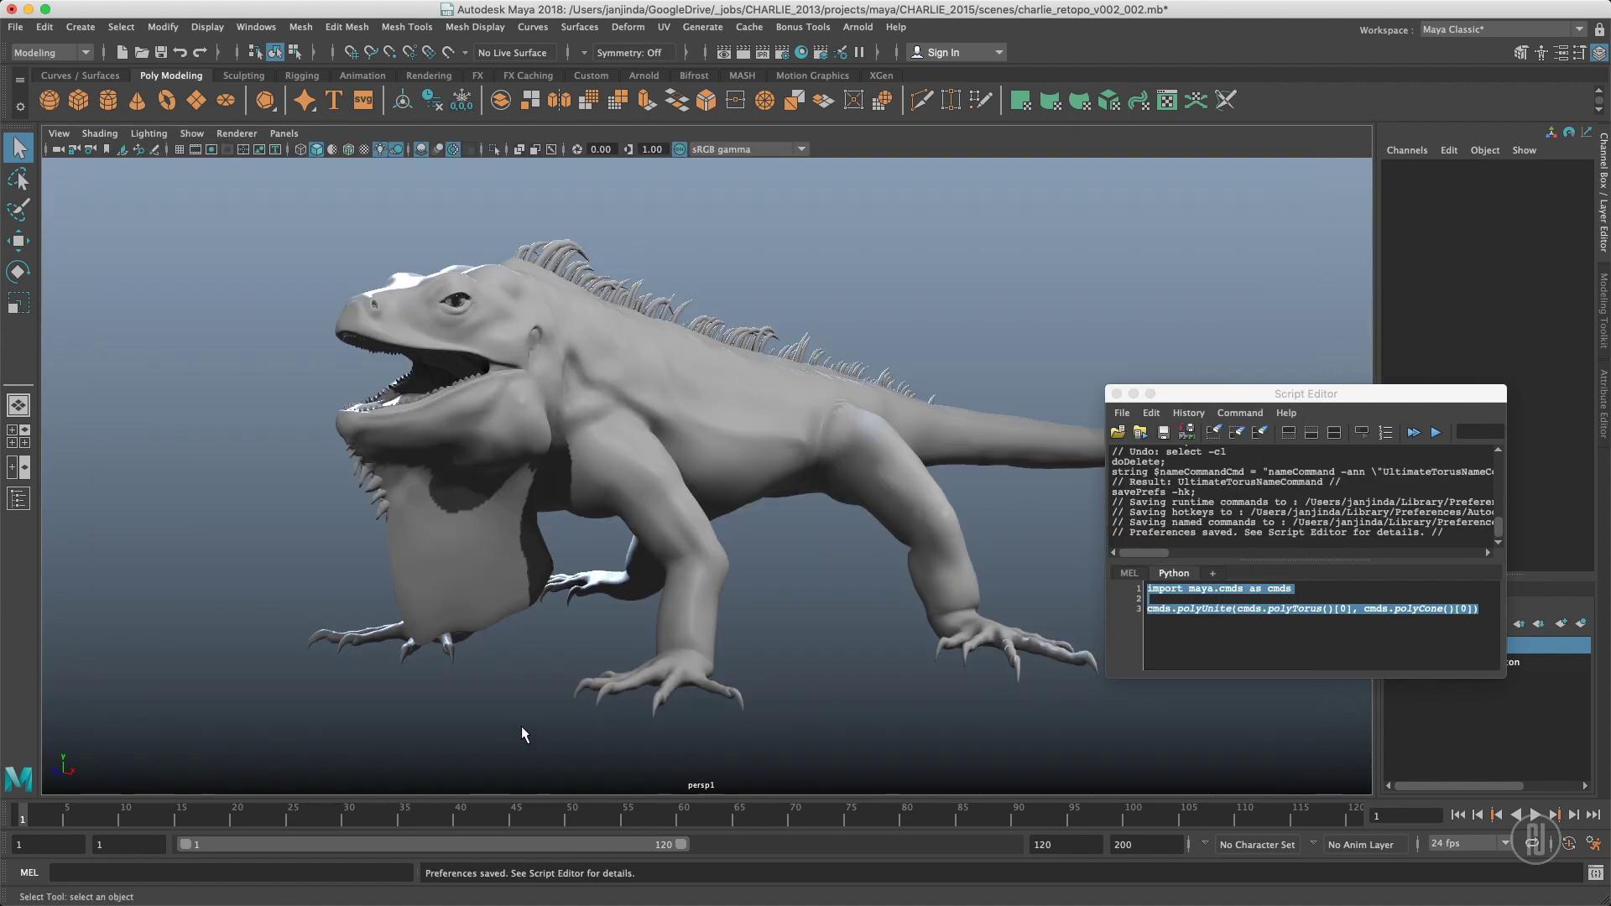
- Close the Script Editor, test the Ctrl+Shift+T hotkey by creating the combined torus and cone, and delete that mesh
click(1117, 394)
alt+middle_drag(777, 565, 704, 562)
alt+drag(706, 564, 725, 610)
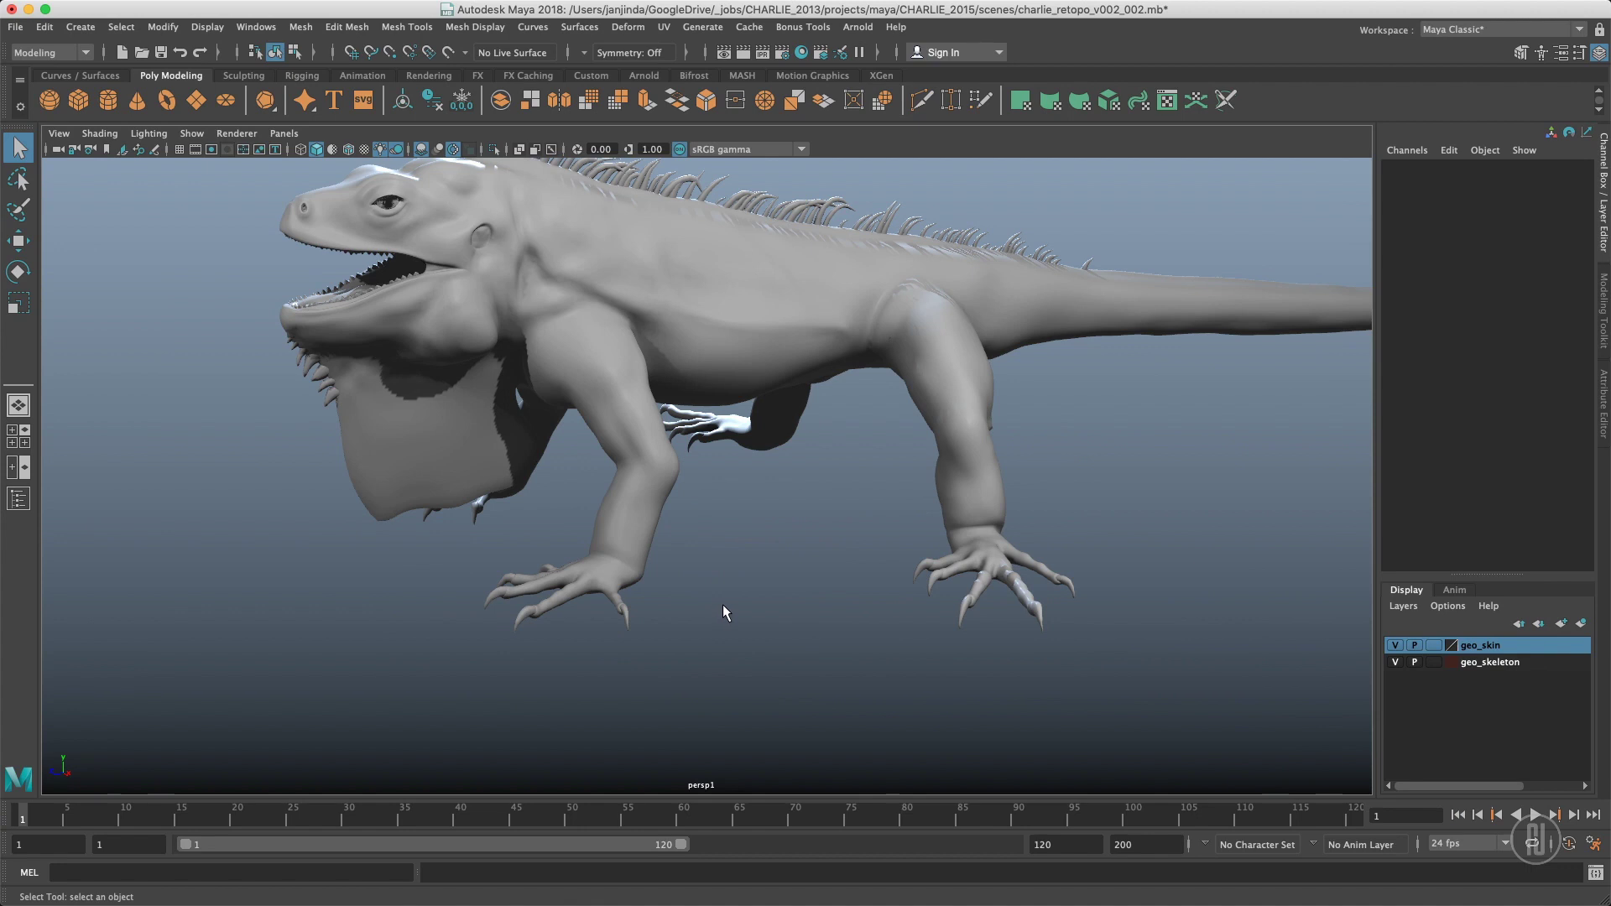
key(ctrl+shift+t)
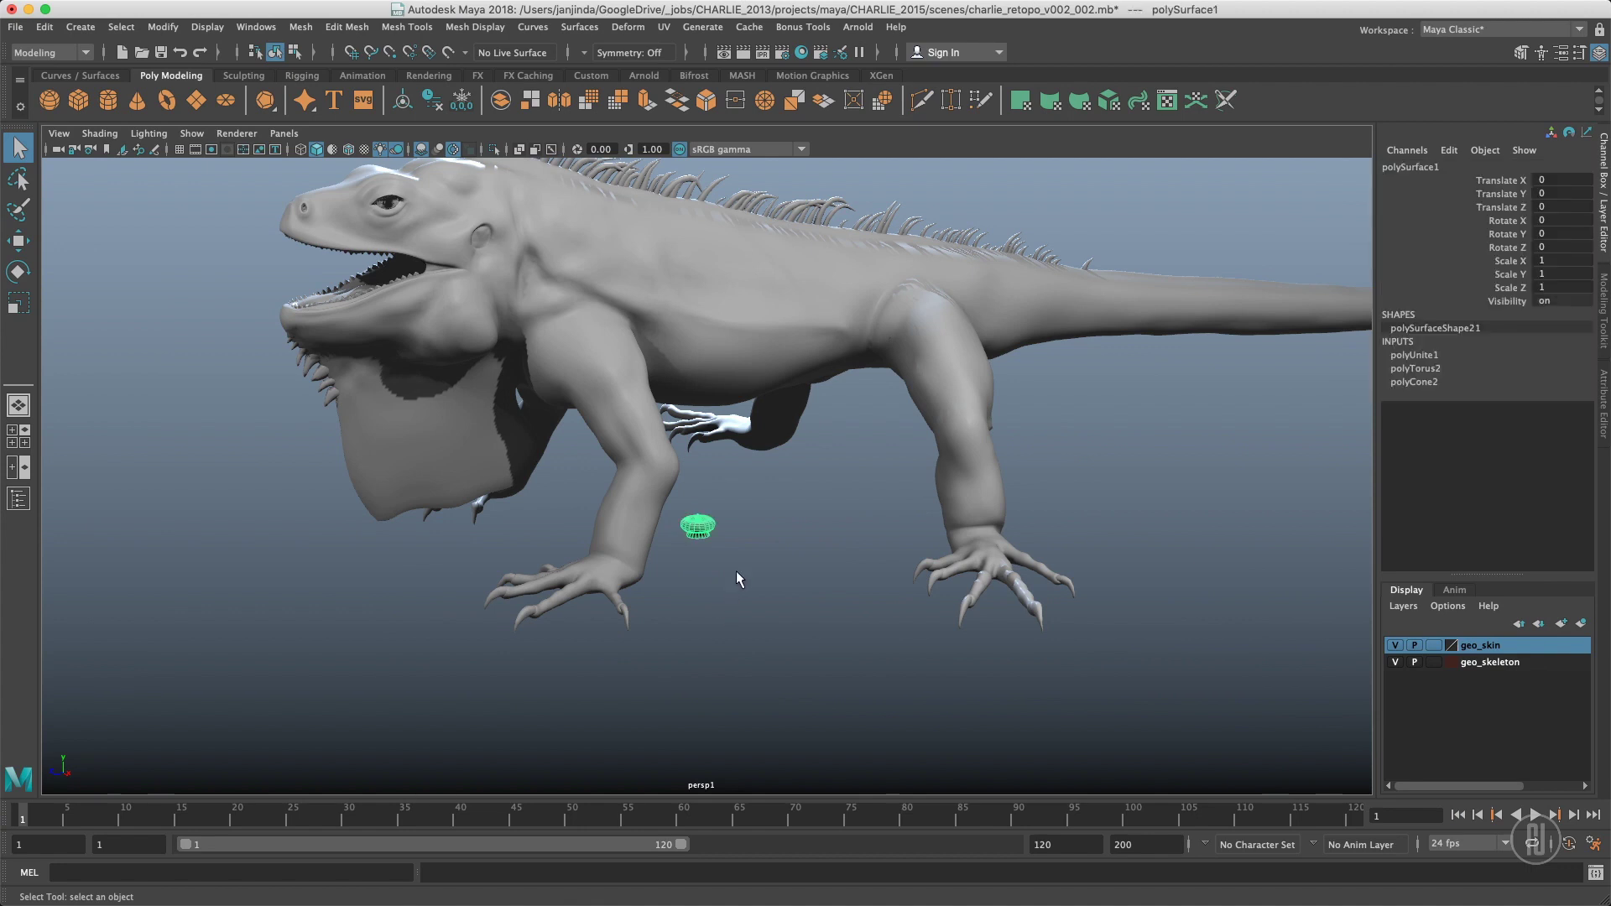
click(747, 553)
click(698, 528)
alt+right_drag(752, 532, 934, 511)
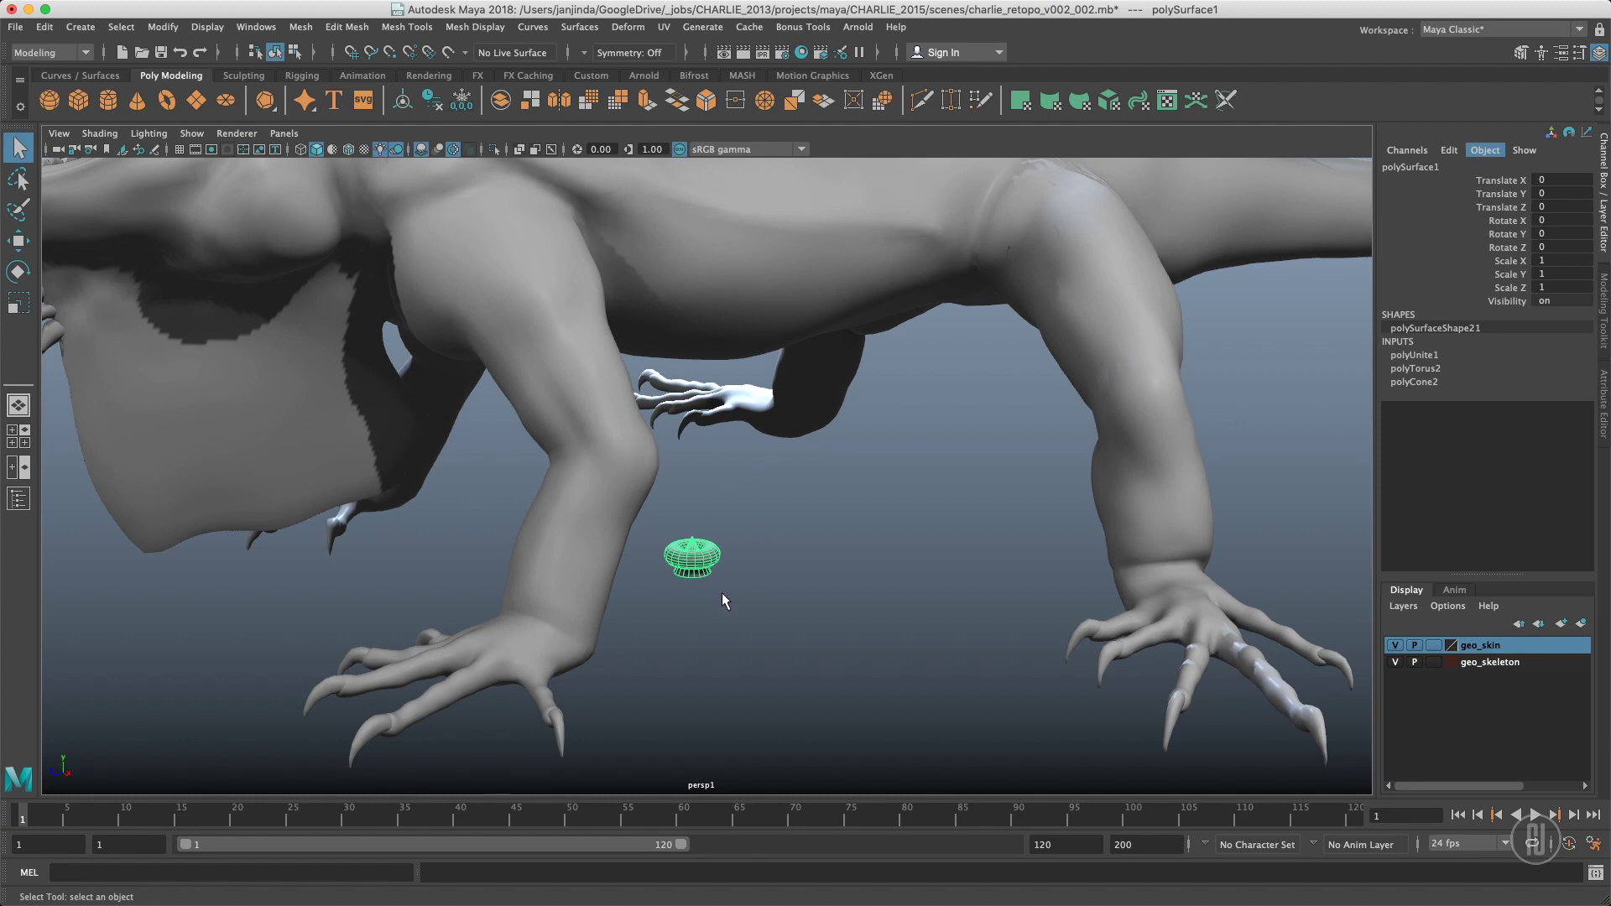
key(Delete)
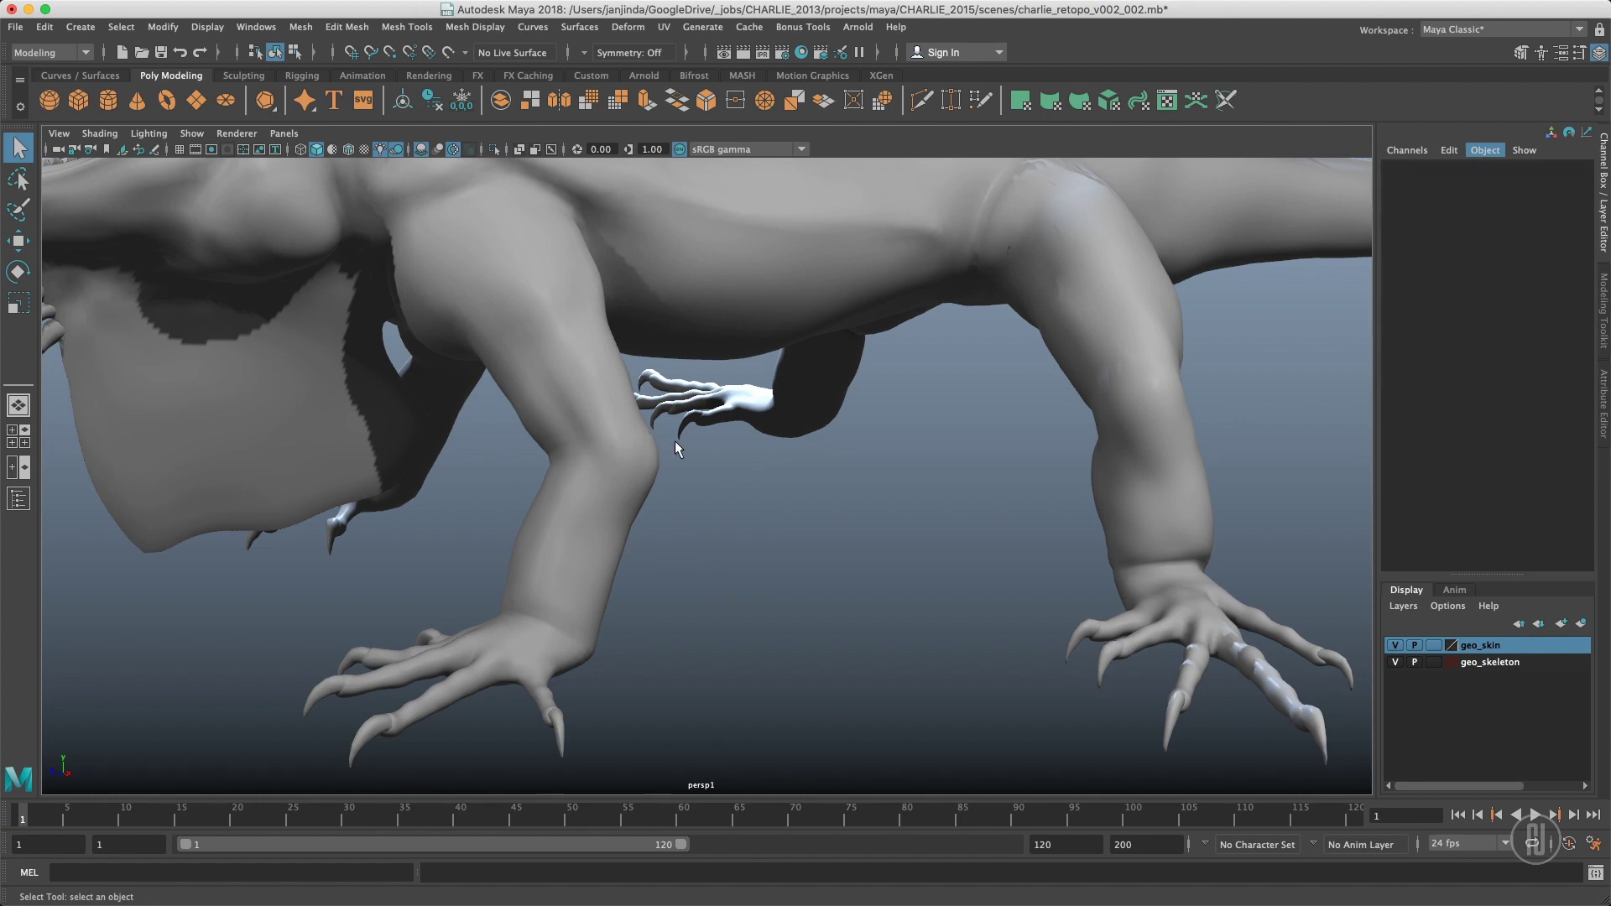
- Select the iguana's body mesh and switch it to face selection
alt+right_drag(675, 441, 443, 414)
alt+drag(442, 413, 757, 404)
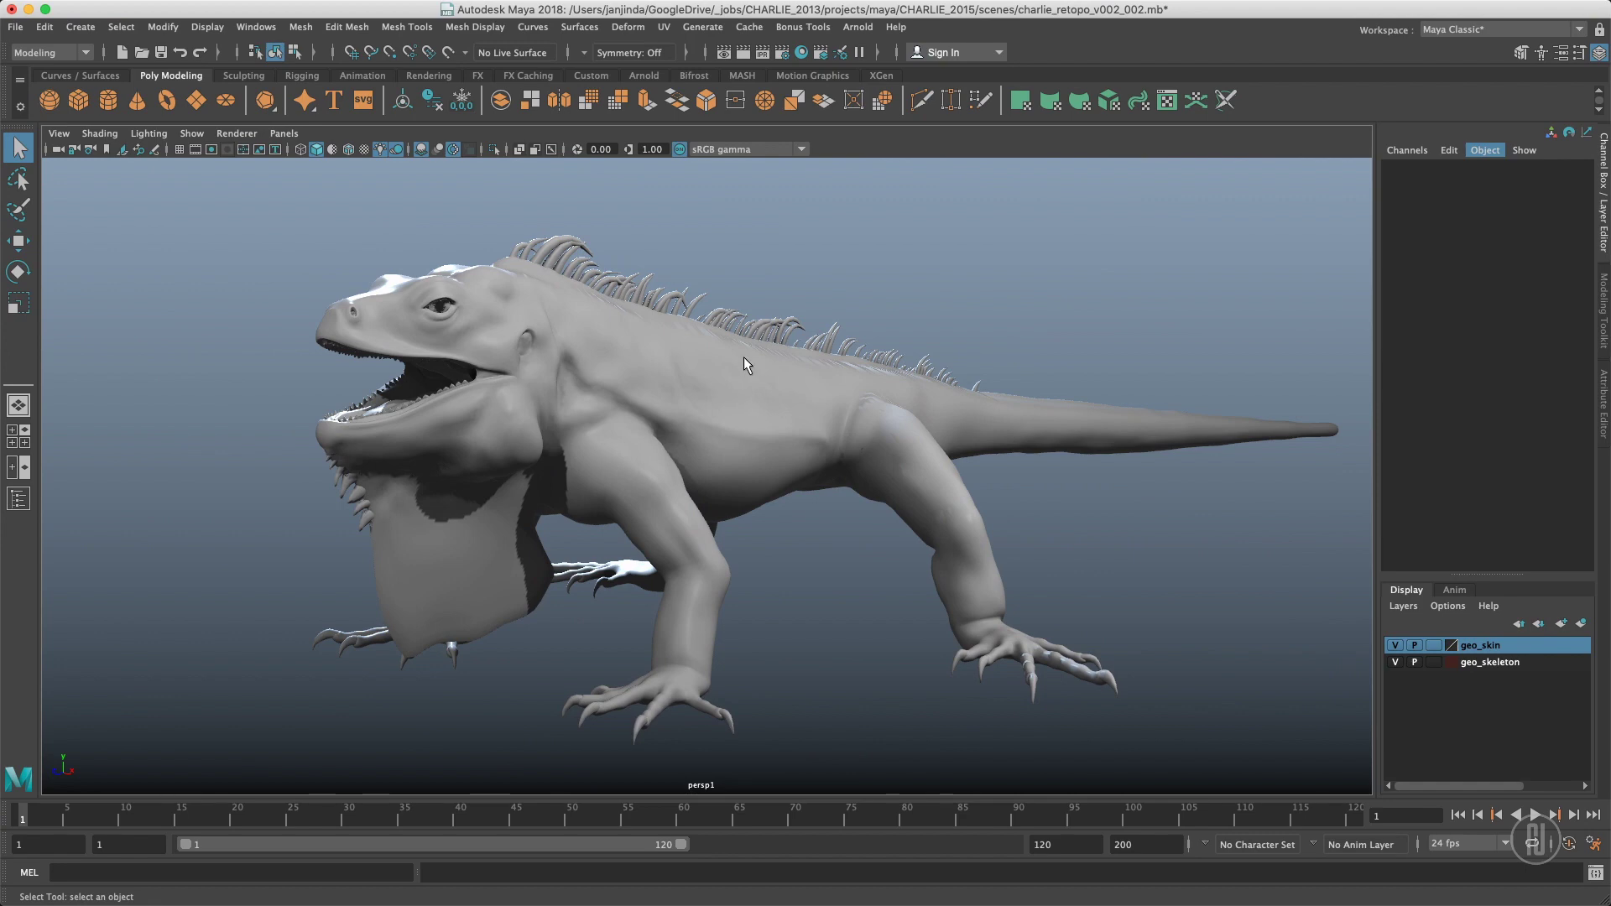
click(689, 386)
alt+right_drag(684, 353, 906, 356)
alt+drag(907, 356, 759, 367)
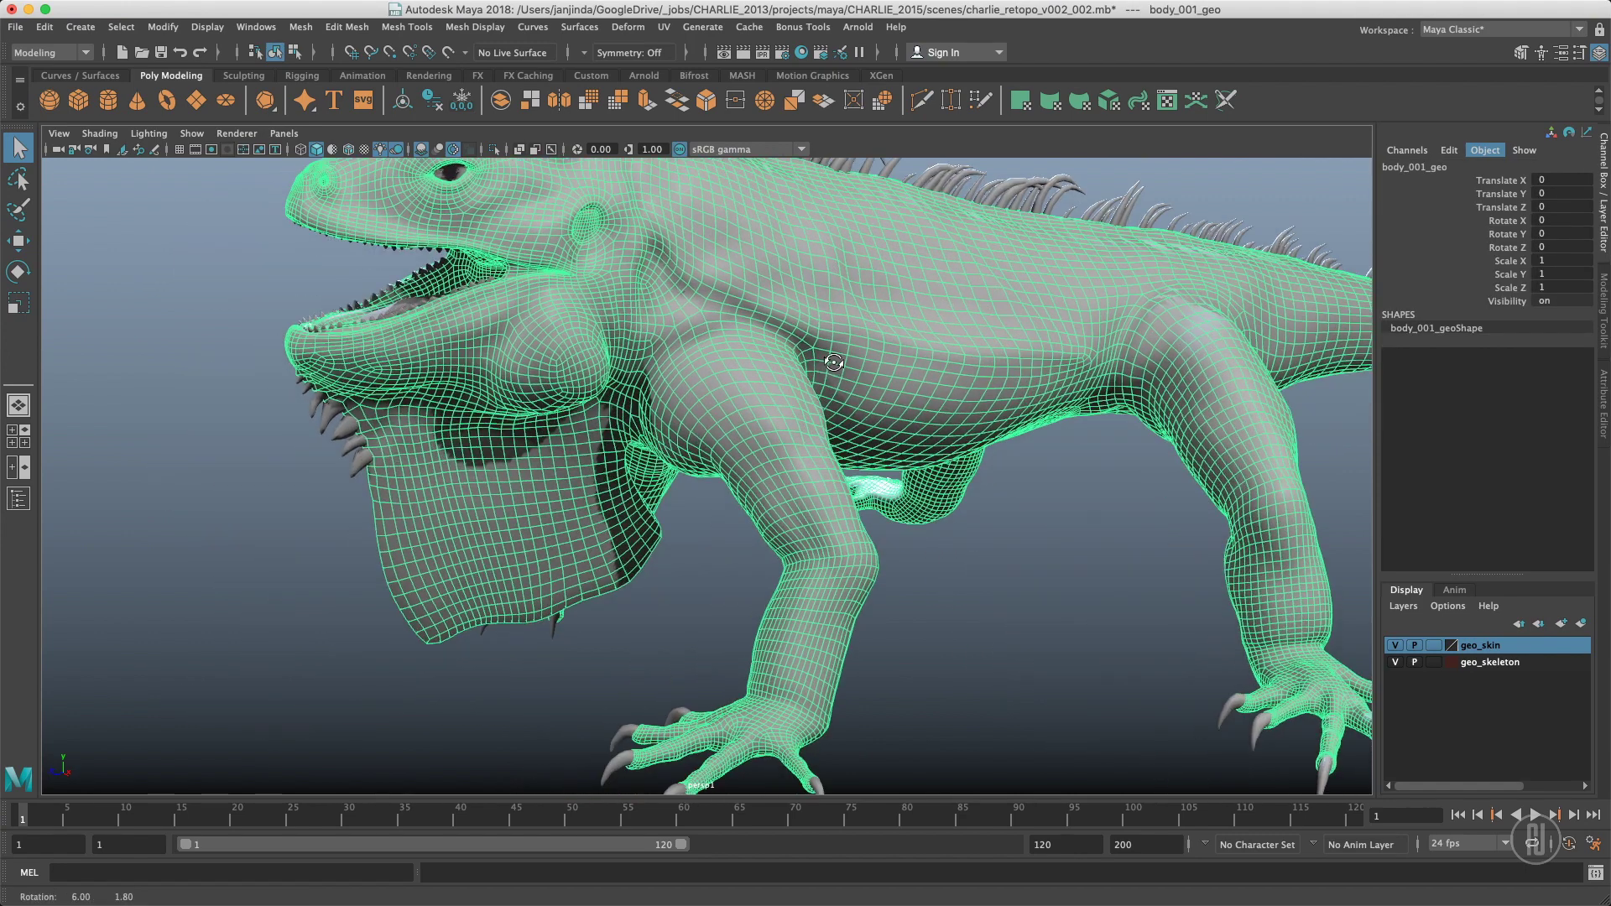
alt+middle_drag(760, 367, 476, 524)
alt+right_drag(475, 431, 618, 395)
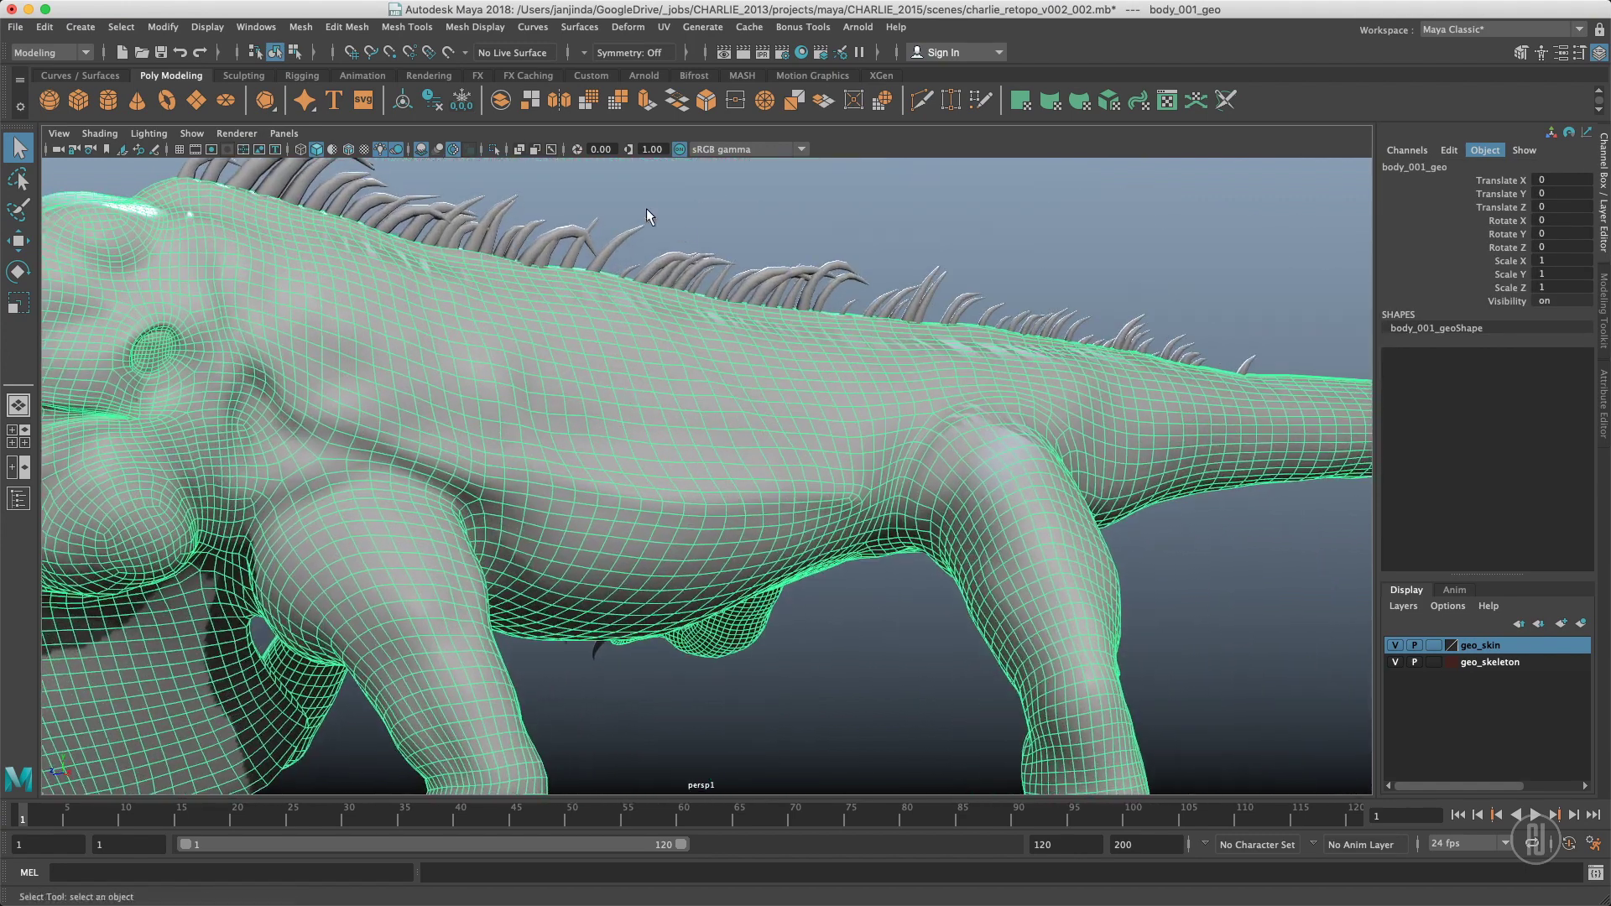
right_drag(648, 266, 649, 290)
alt+drag(597, 414, 714, 294)
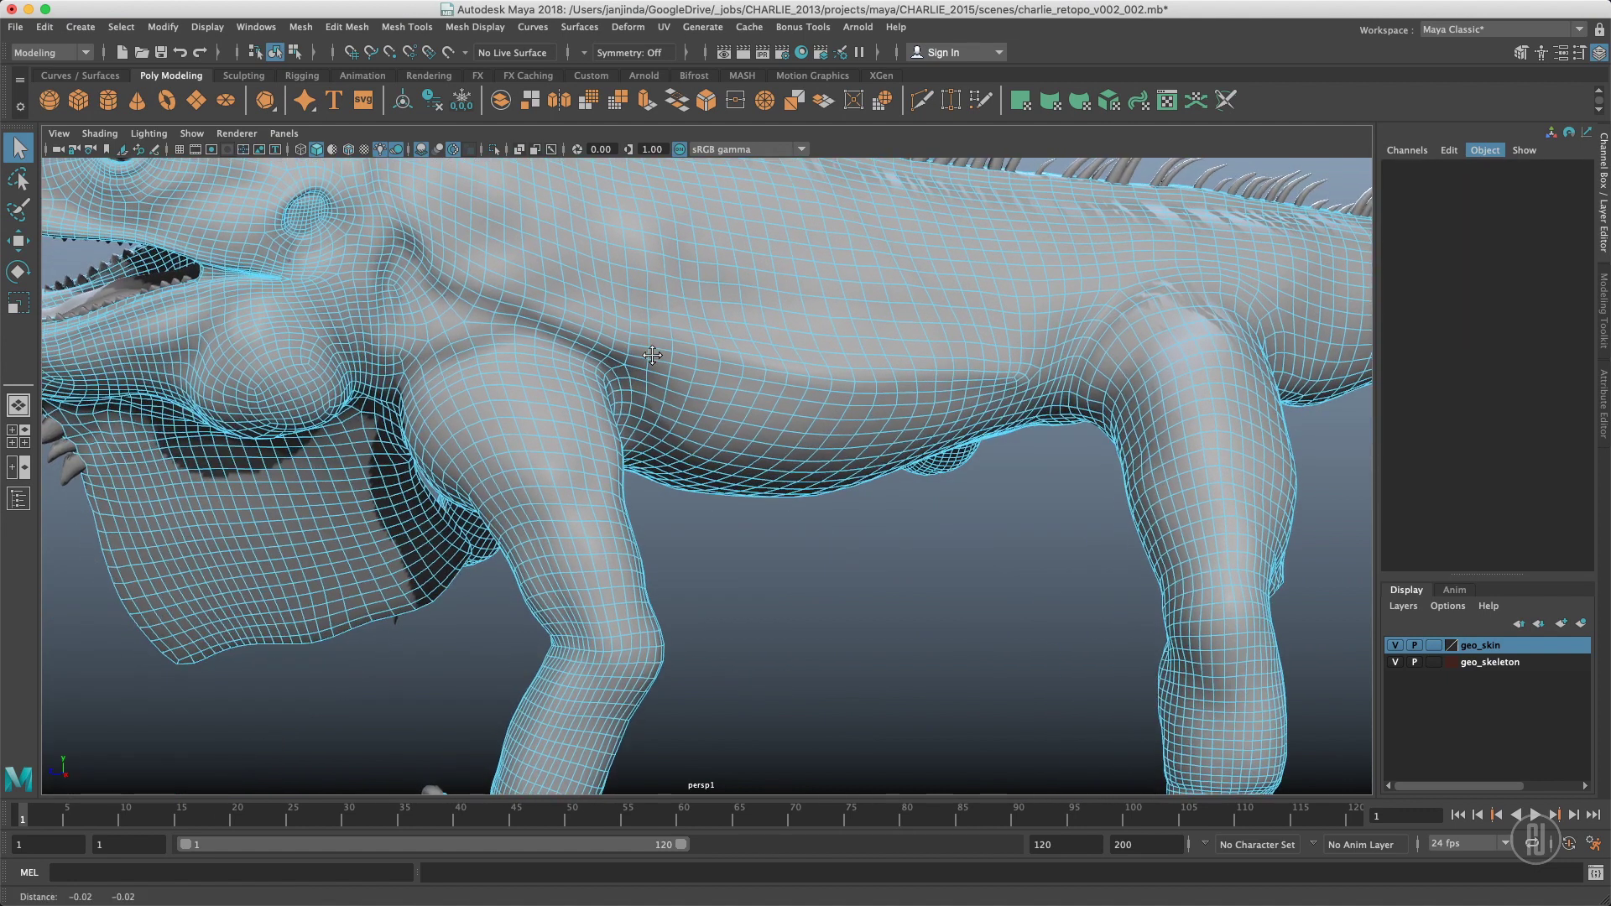
alt+middle_drag(713, 285, 637, 379)
alt+right_drag(638, 379, 657, 360)
- Marquee-select a block of faces on the iguana's flank and extend the selection by painting over neighbouring faces
drag(553, 291, 787, 380)
drag(623, 356, 929, 456)
drag(745, 294, 979, 389)
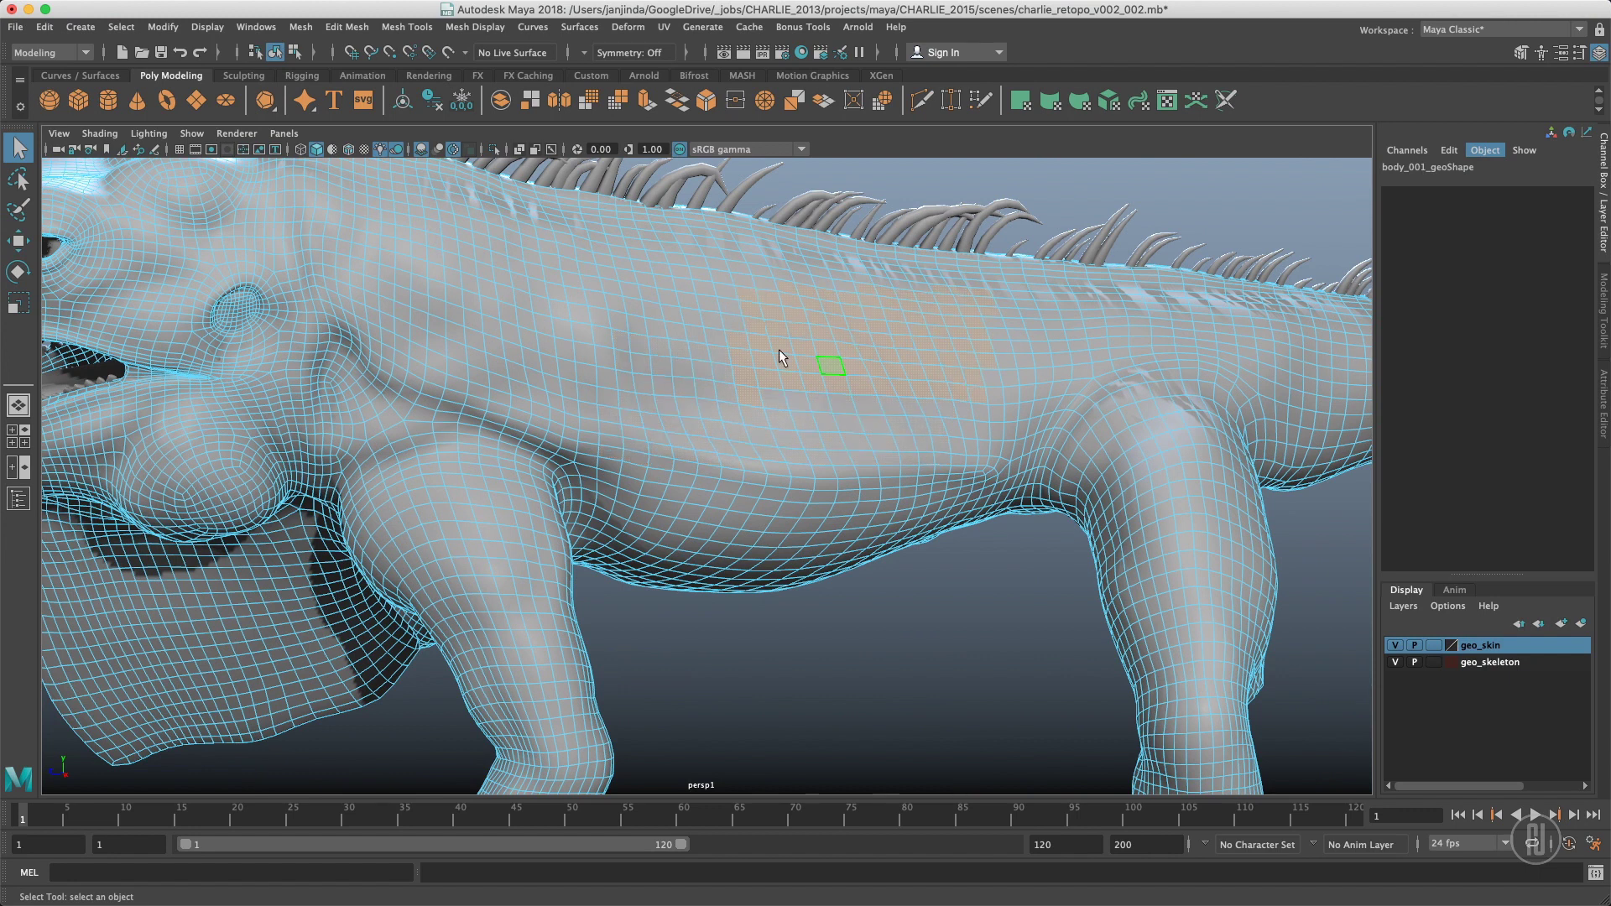
drag(537, 288, 749, 352)
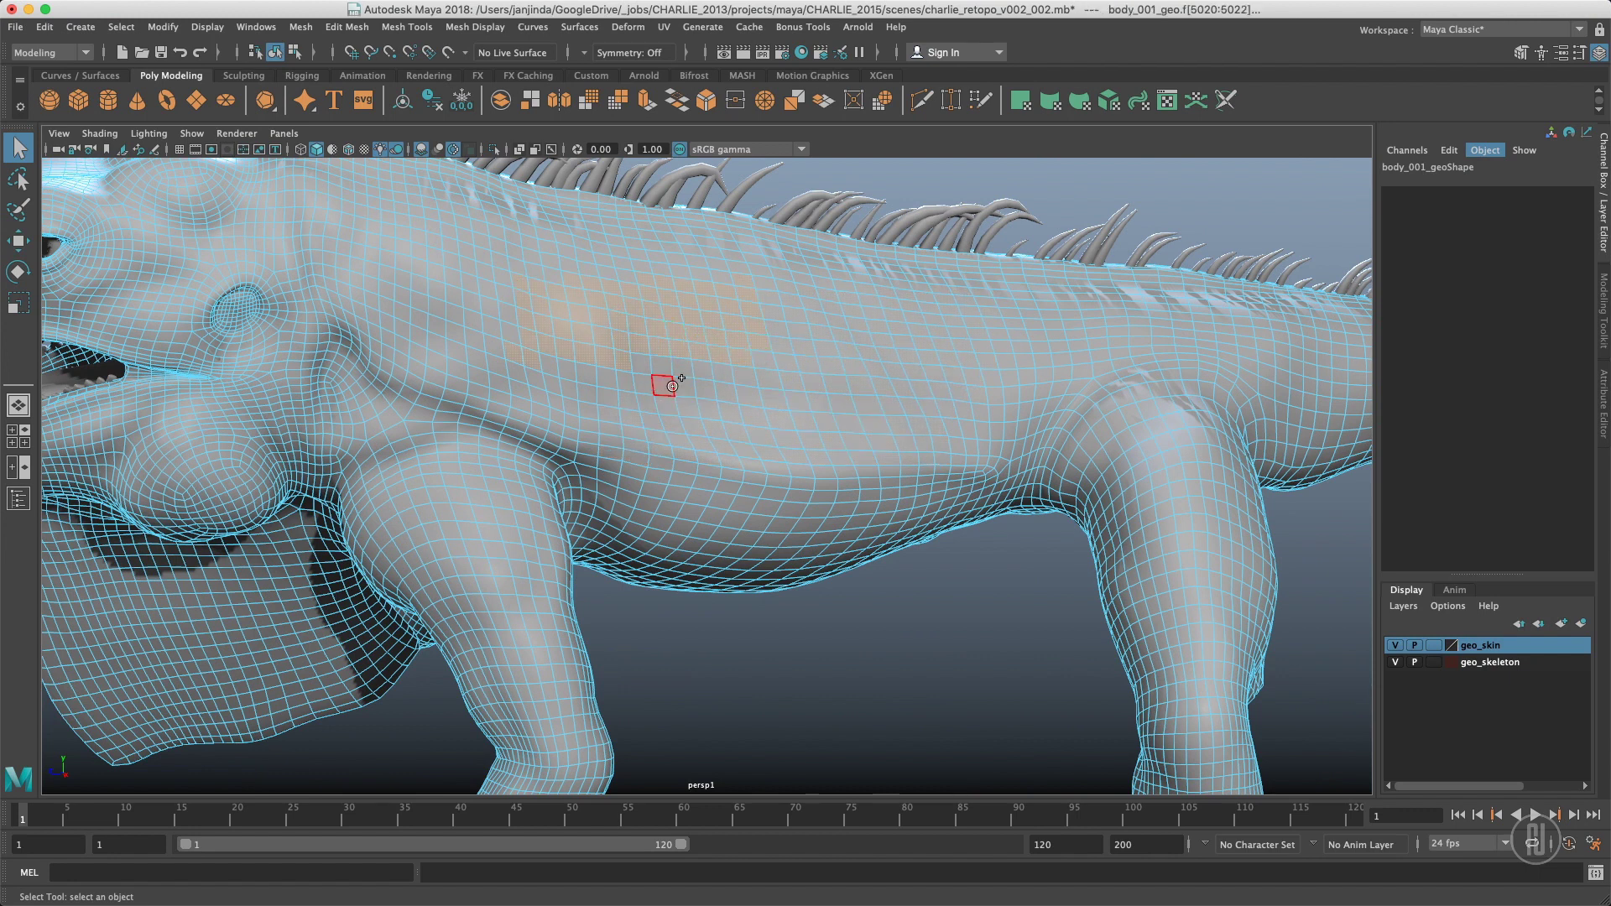
key(Tab)
mouse_move(598, 389)
mouse_down()
mouse_move(653, 407)
mouse_move(727, 382)
mouse_move(737, 435)
mouse_move(815, 372)
mouse_move(913, 410)
mouse_move(963, 337)
mouse_move(740, 462)
mouse_move(625, 401)
mouse_move(600, 420)
mouse_move(877, 433)
mouse_move(845, 395)
mouse_move(748, 396)
mouse_move(814, 325)
mouse_move(818, 294)
mouse_move(856, 351)
mouse_up()
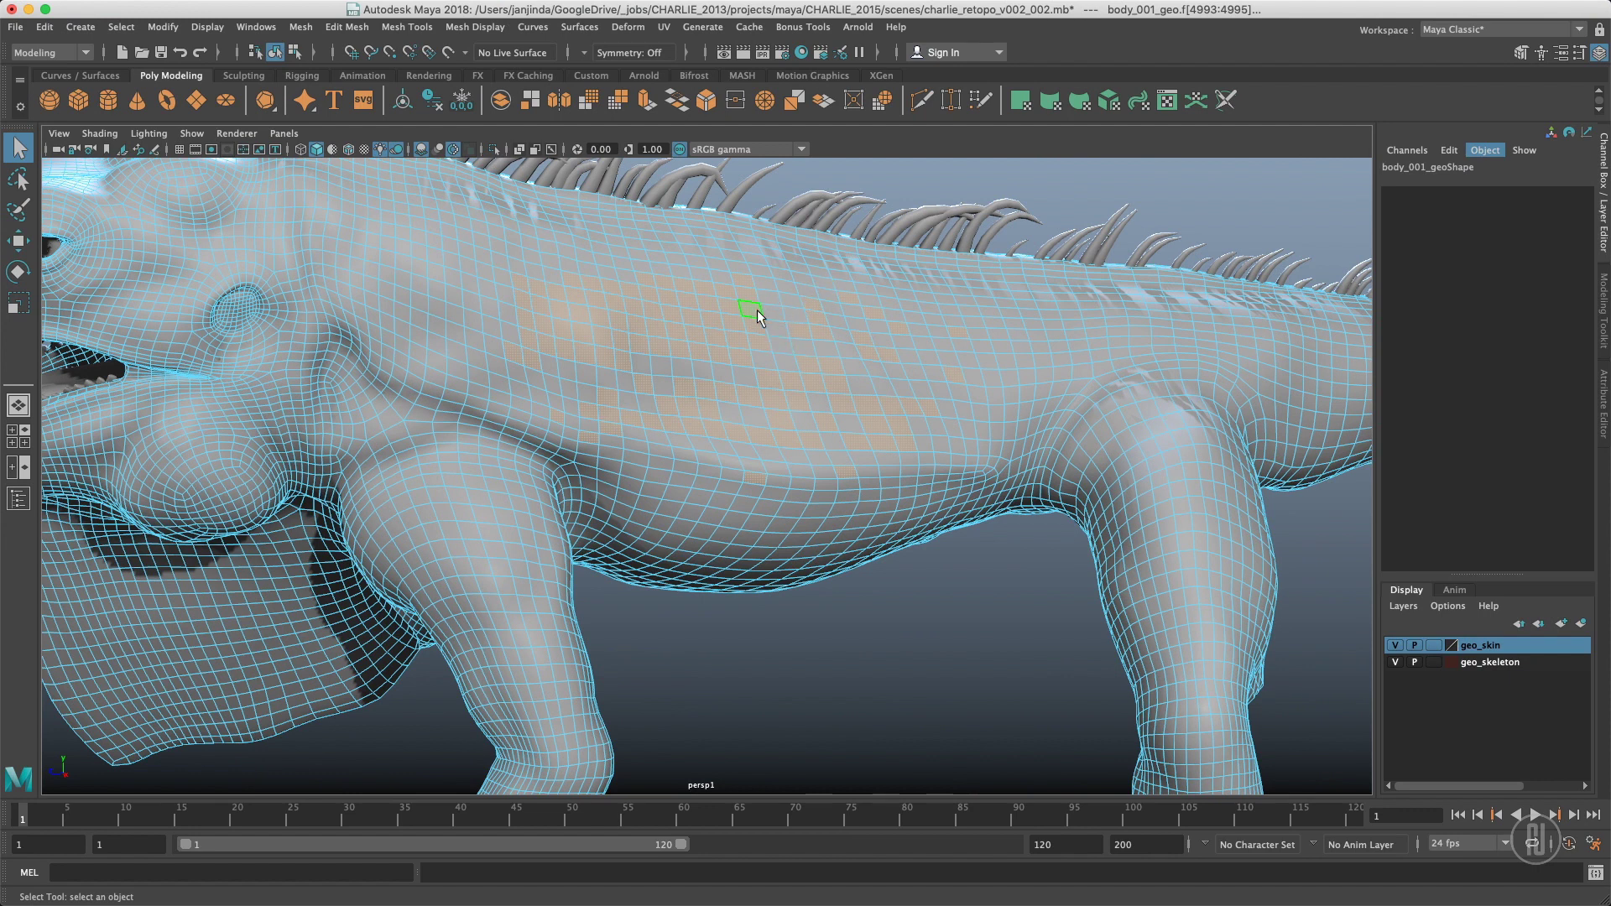
- Return the iguana's body mesh to object selection and clear the selection
right_drag(707, 518, 816, 445)
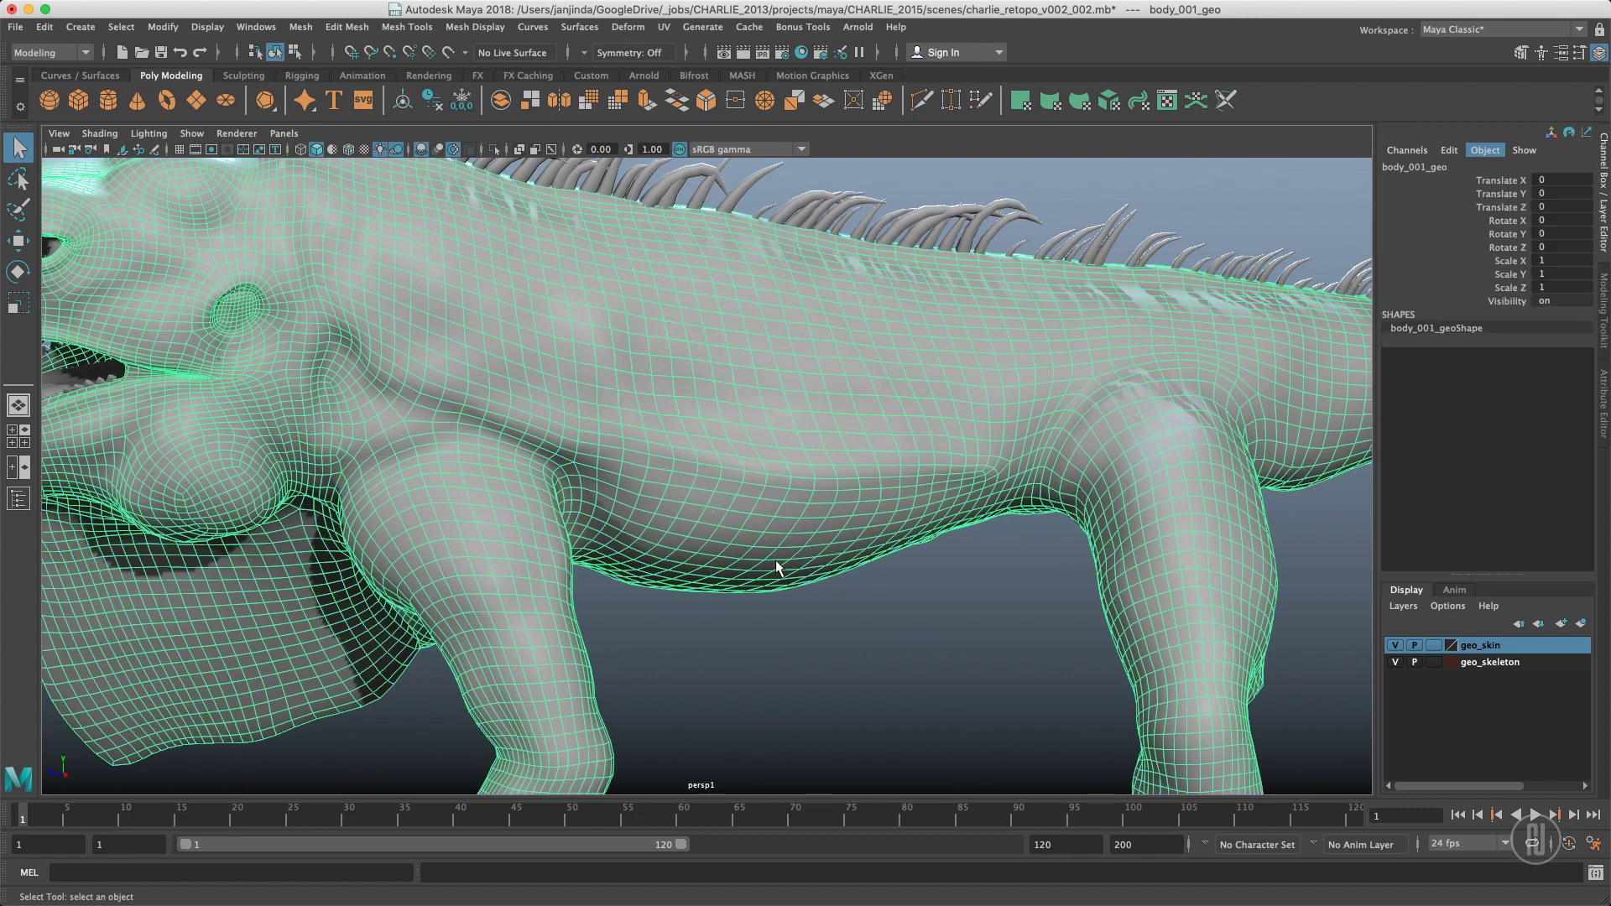
click(739, 661)
click(738, 659)
- Select the spikes mesh along the iguana's back for close-up work
alt+drag(819, 444, 602, 384)
alt+right_drag(602, 384, 471, 386)
alt+middle_drag(471, 386, 703, 343)
alt+right_drag(642, 395, 969, 388)
click(718, 332)
alt+right_drag(775, 339, 864, 364)
alt+middle_drag(863, 359, 998, 353)
alt+middle_drag(915, 311, 841, 336)
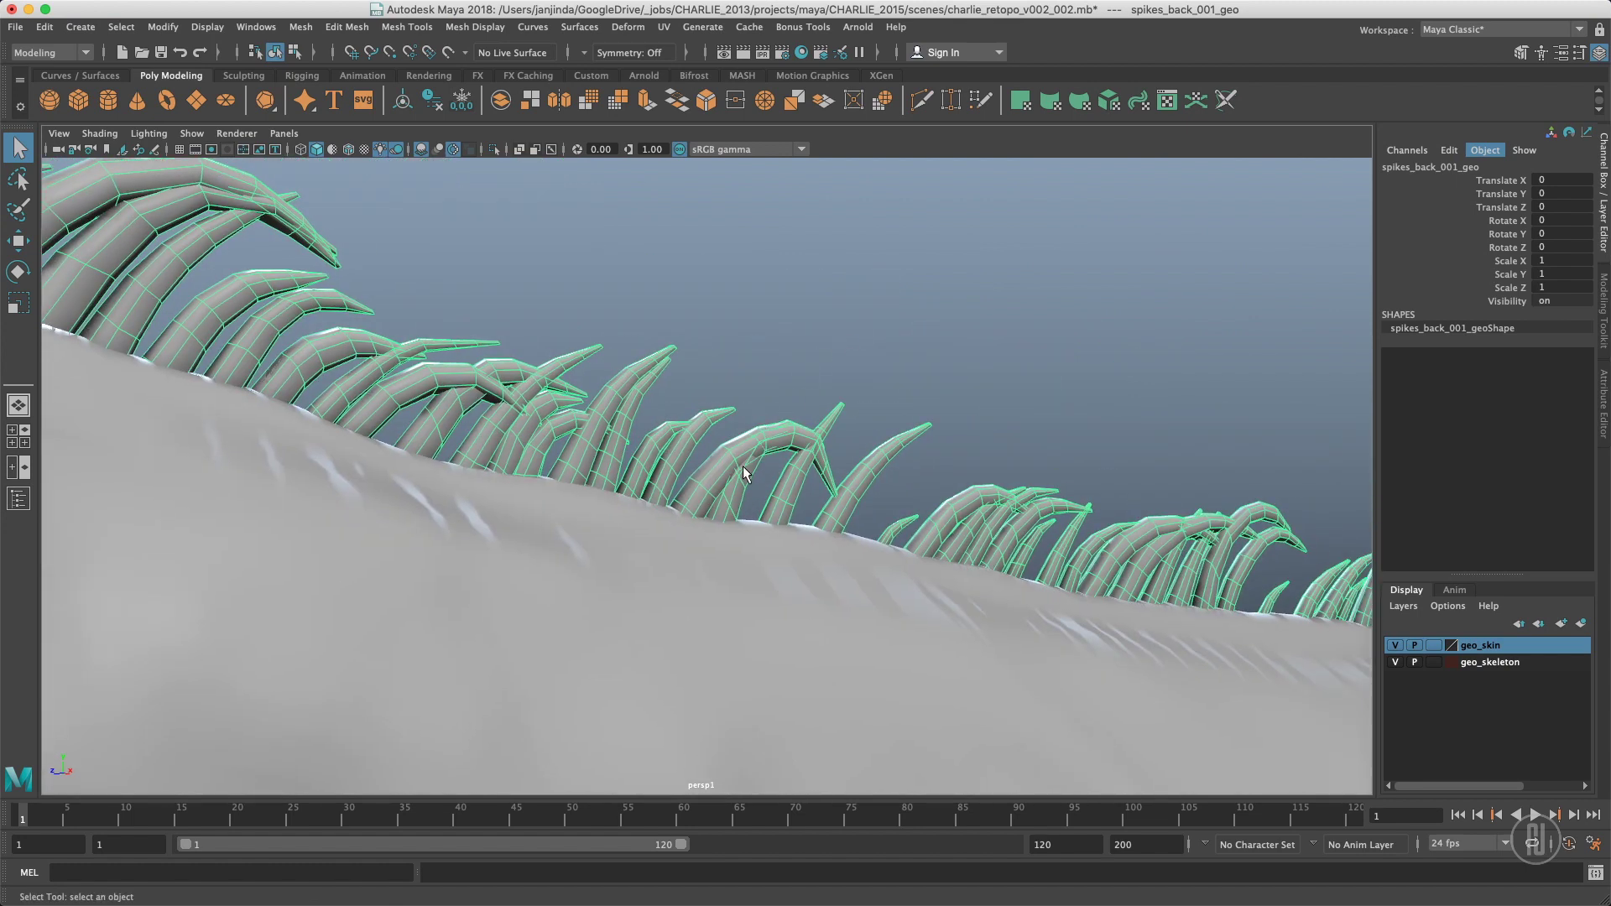
- Switch the spikes mesh to edge selection and split the edge ring around the upright spike beside the large arched one
right_drag(760, 419, 768, 344)
click(787, 492)
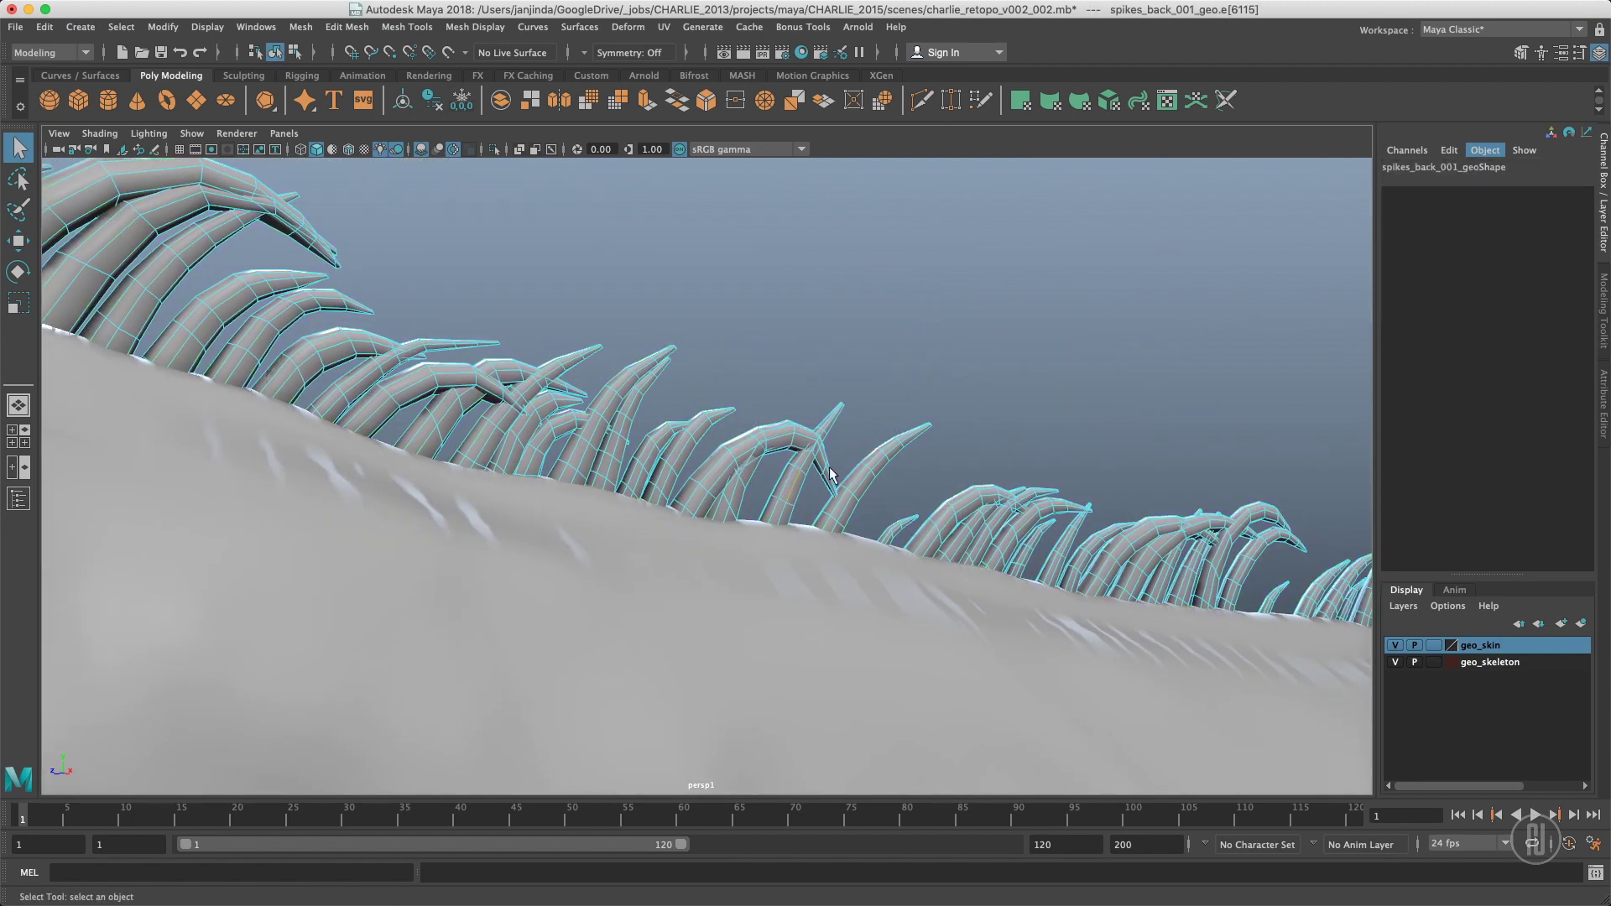
click(786, 486)
mouse_move(719, 454)
alt+right_down()
mouse_move(910, 475)
mouse_move(798, 456)
mouse_move(323, 483)
alt+right_up()
key(f)
alt+right_drag(823, 423, 594, 411)
ctrl+right_drag(783, 372, 641, 573)
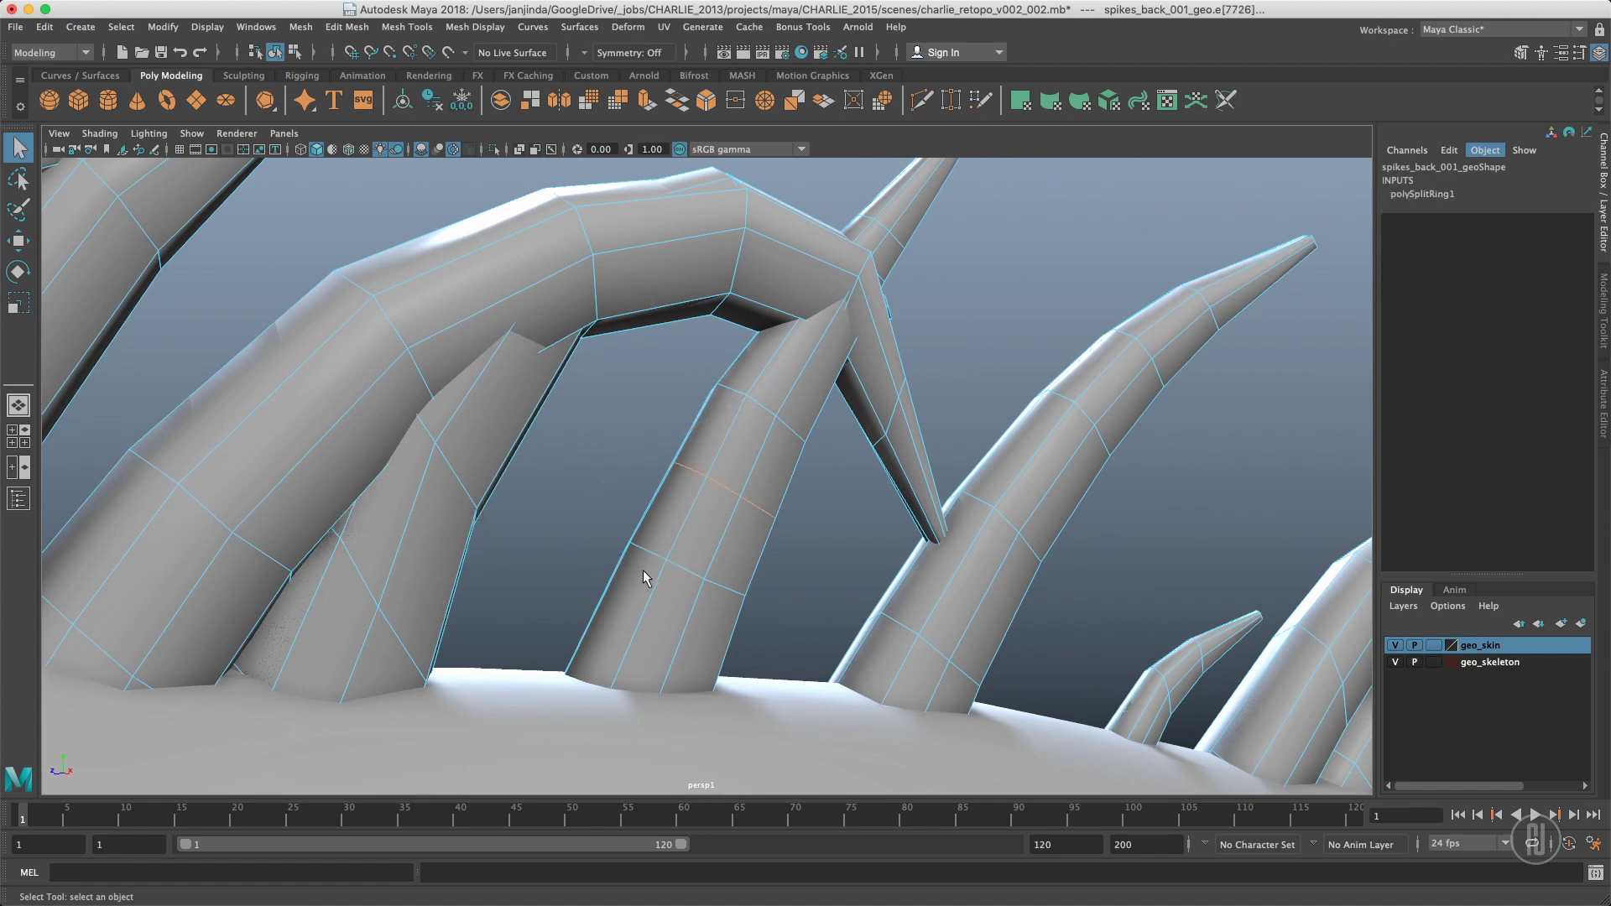
- Select a lengthwise edge on the large arched spike and repeat the edge ring split there
alt+drag(752, 411, 734, 461)
alt+right_drag(734, 461, 685, 457)
alt+drag(742, 466, 703, 474)
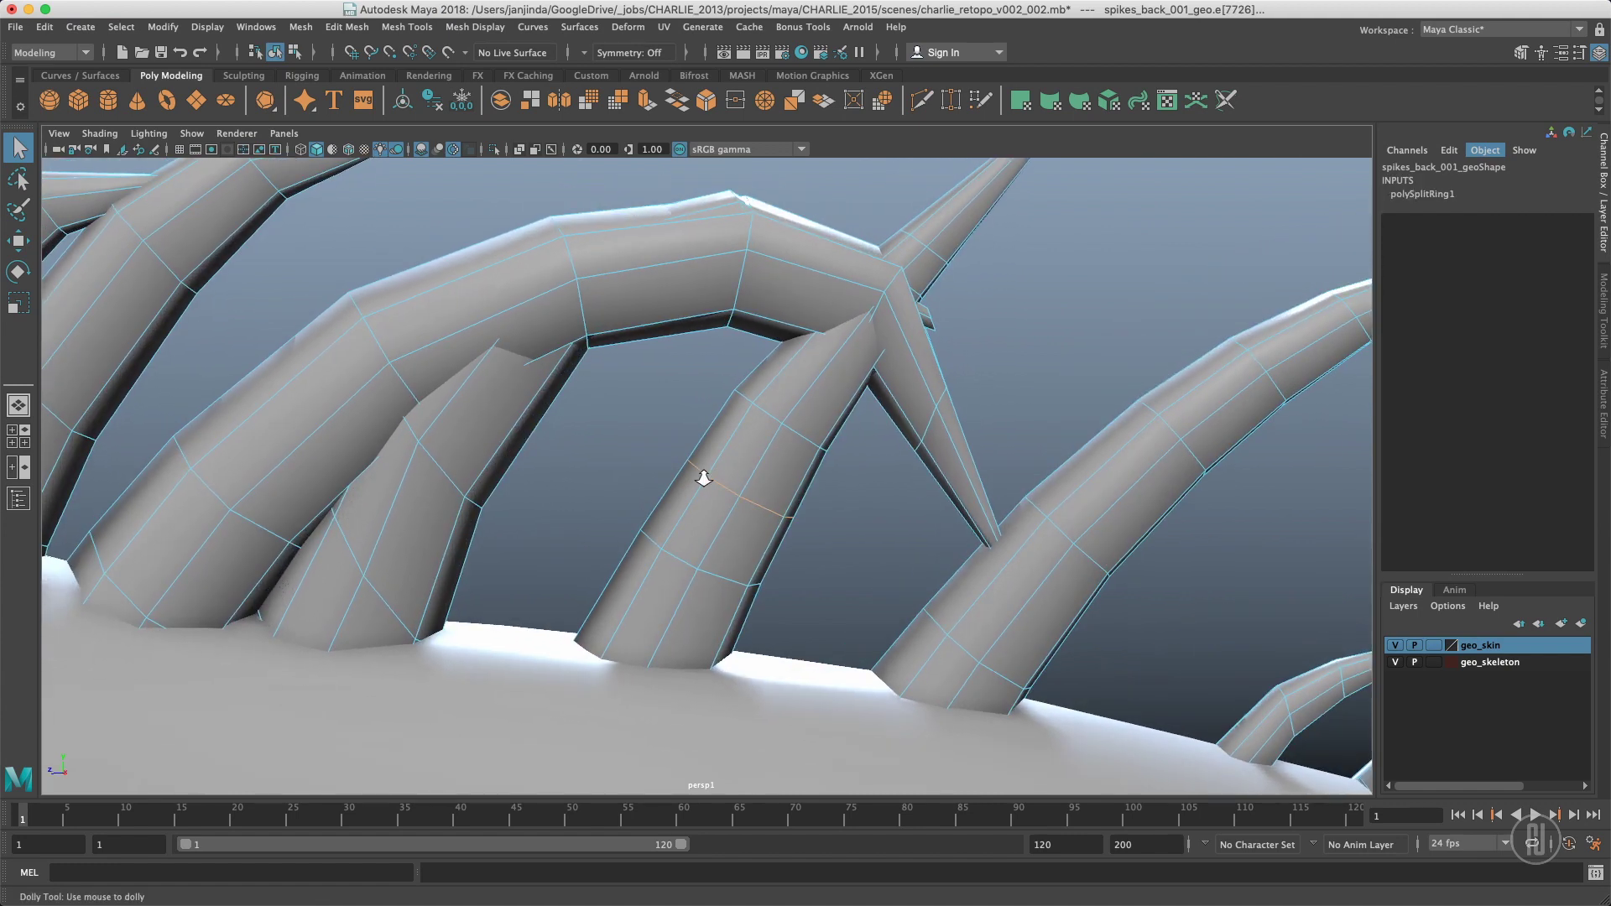
alt+right_drag(713, 475, 669, 475)
alt+drag(669, 475, 881, 322)
click(663, 300)
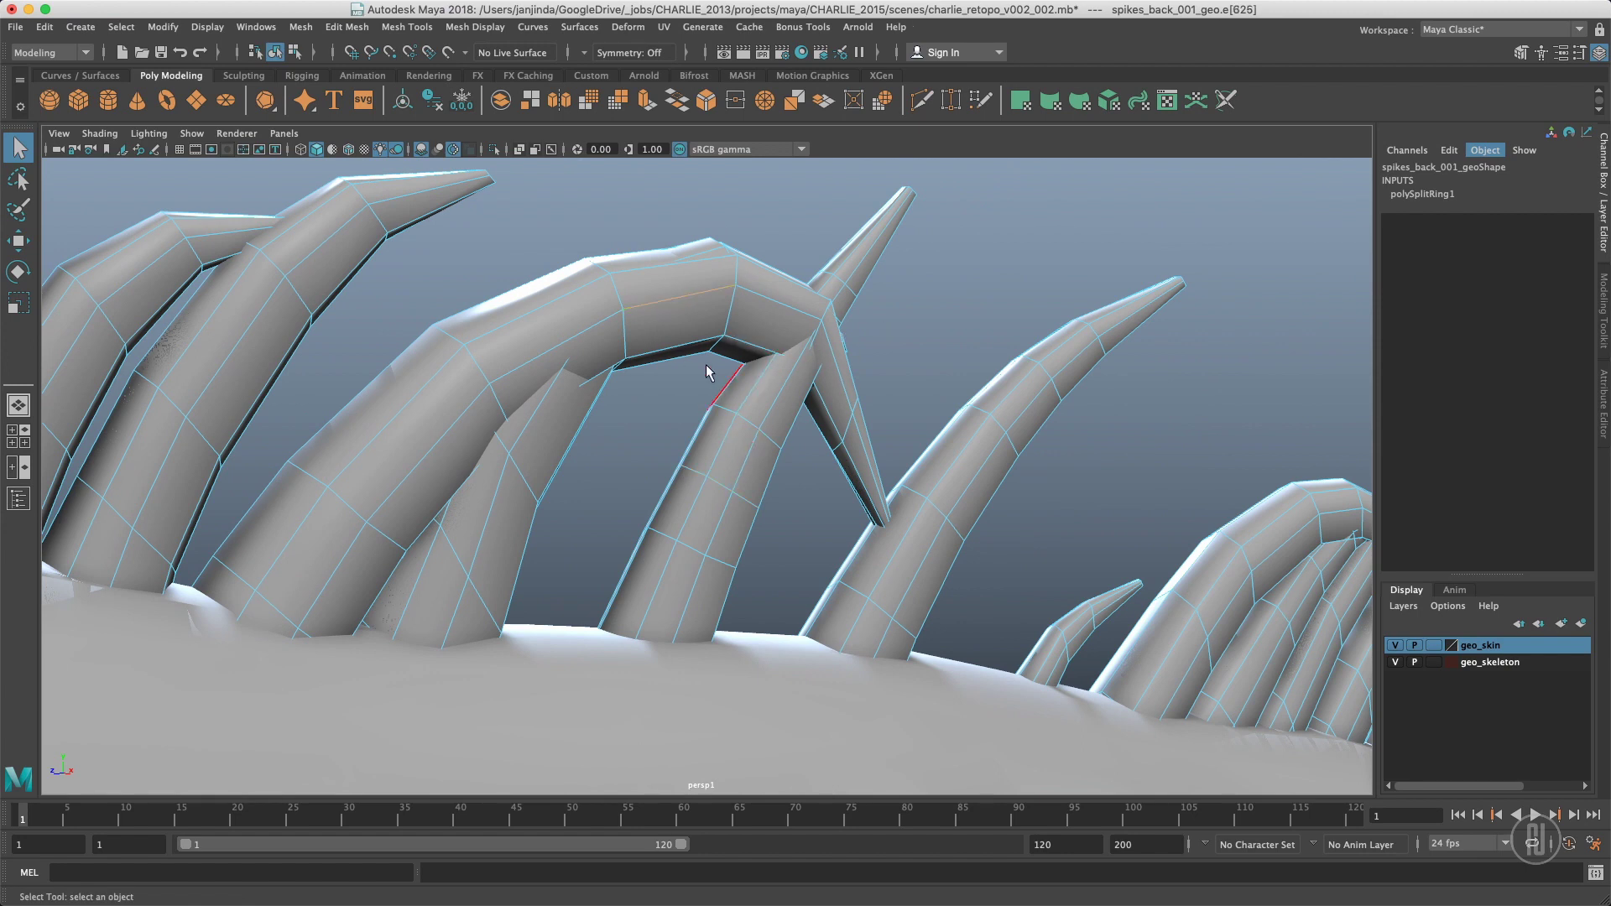
alt+drag(710, 368, 687, 375)
key(g)
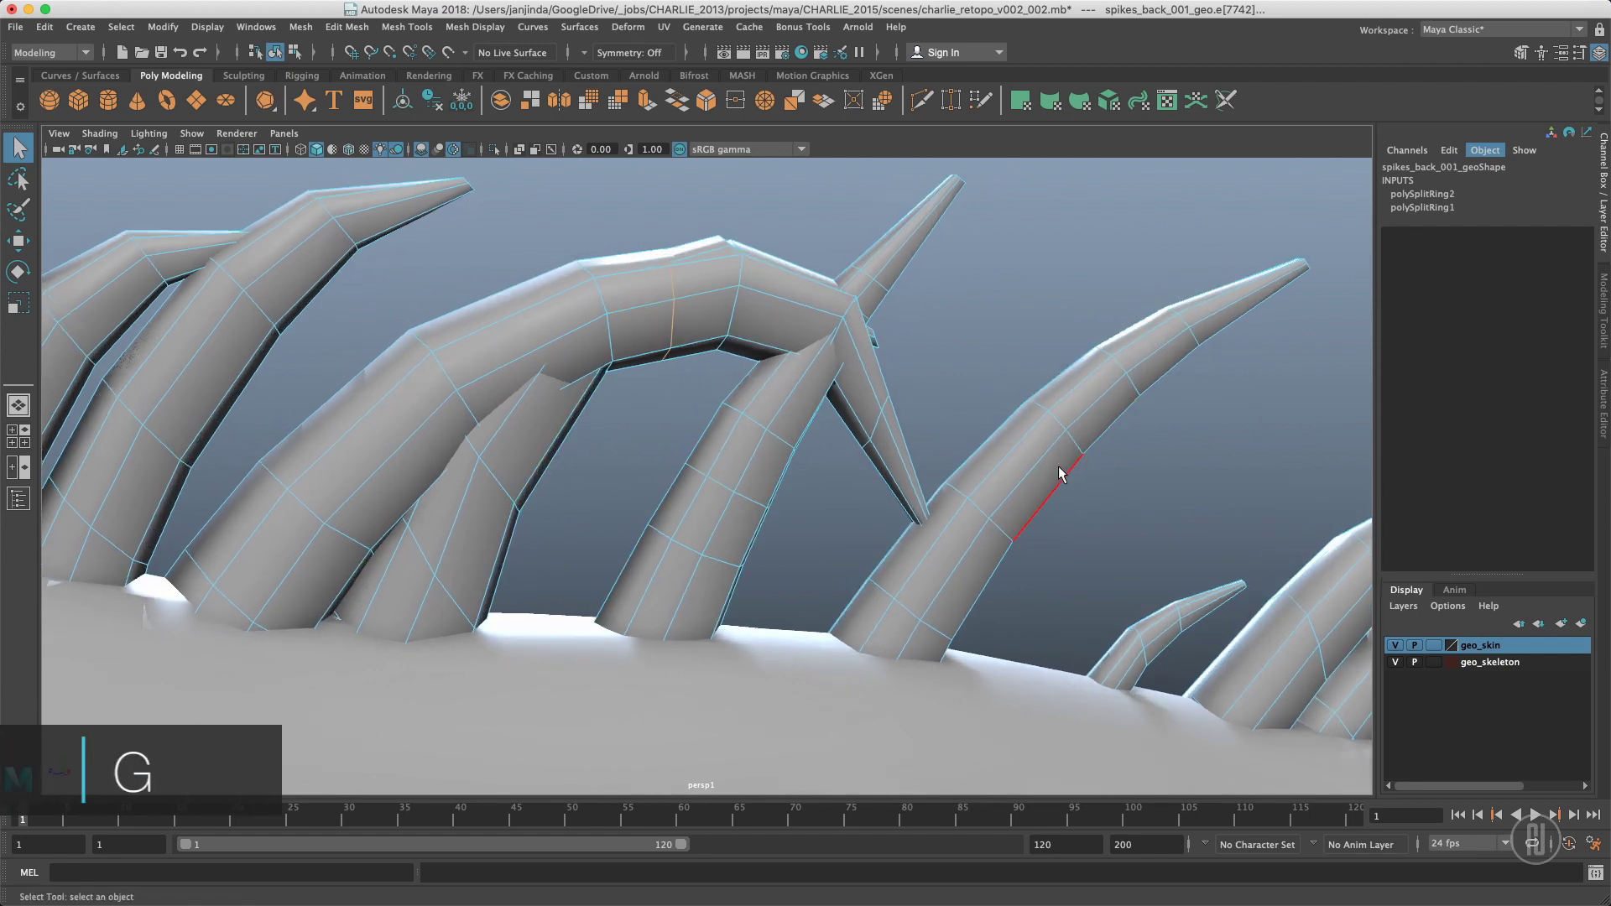
- Repeat the edge ring split at two places on the neighbouring curved spike and return the spikes mesh to object selection
click(1053, 487)
key(g)
click(957, 547)
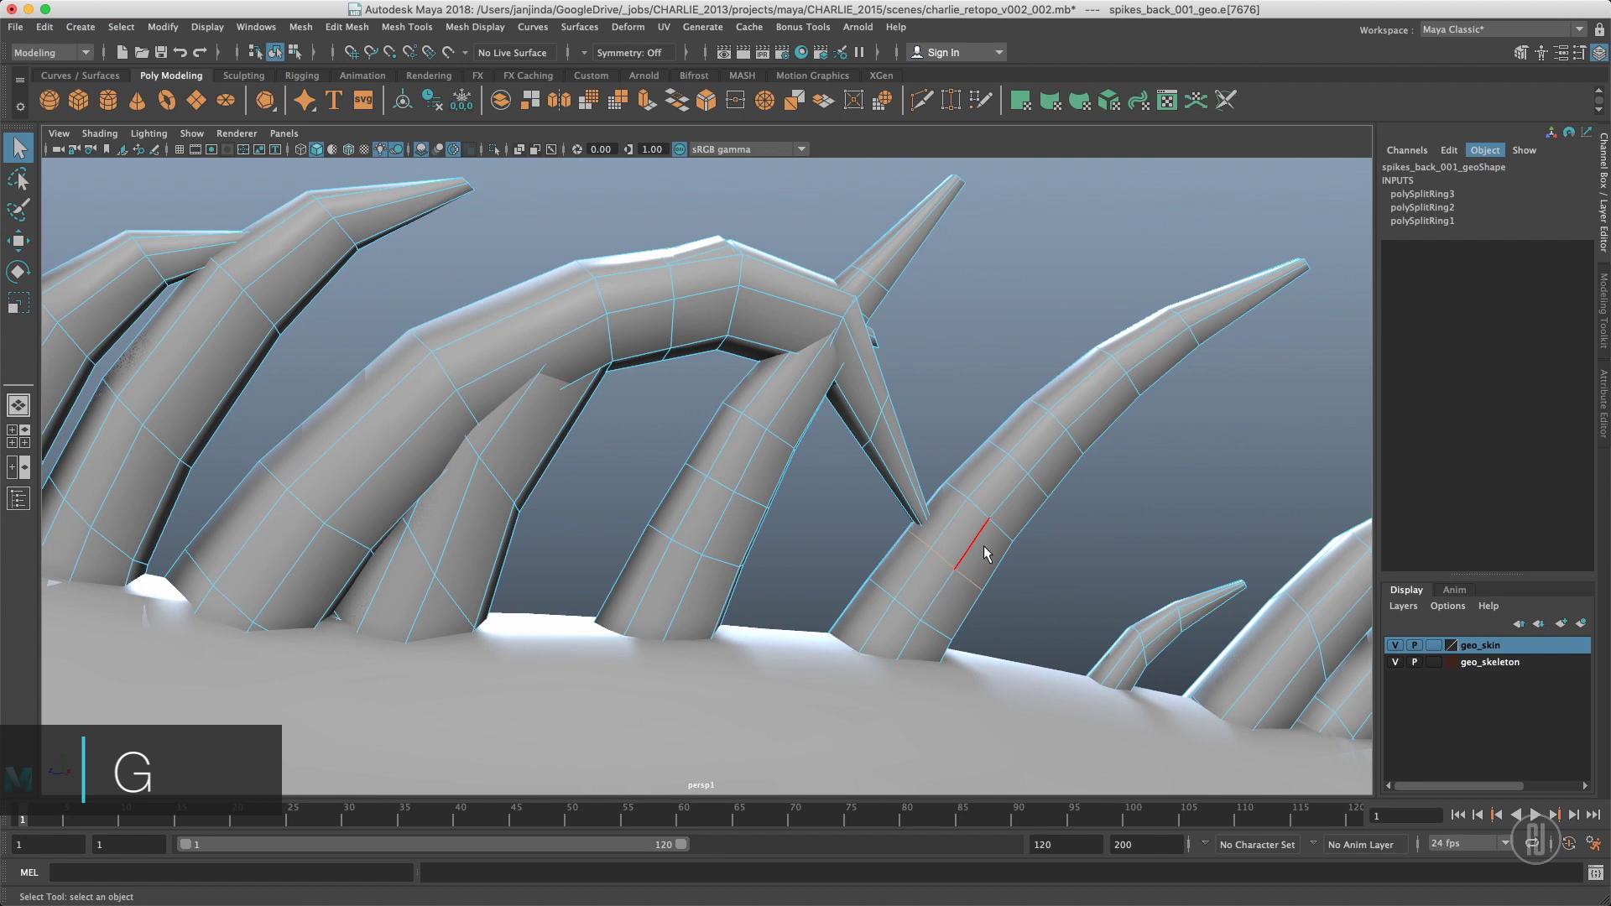
key(g)
mouse_move(951, 428)
alt+right_down()
mouse_move(925, 483)
mouse_move(394, 455)
alt+right_up()
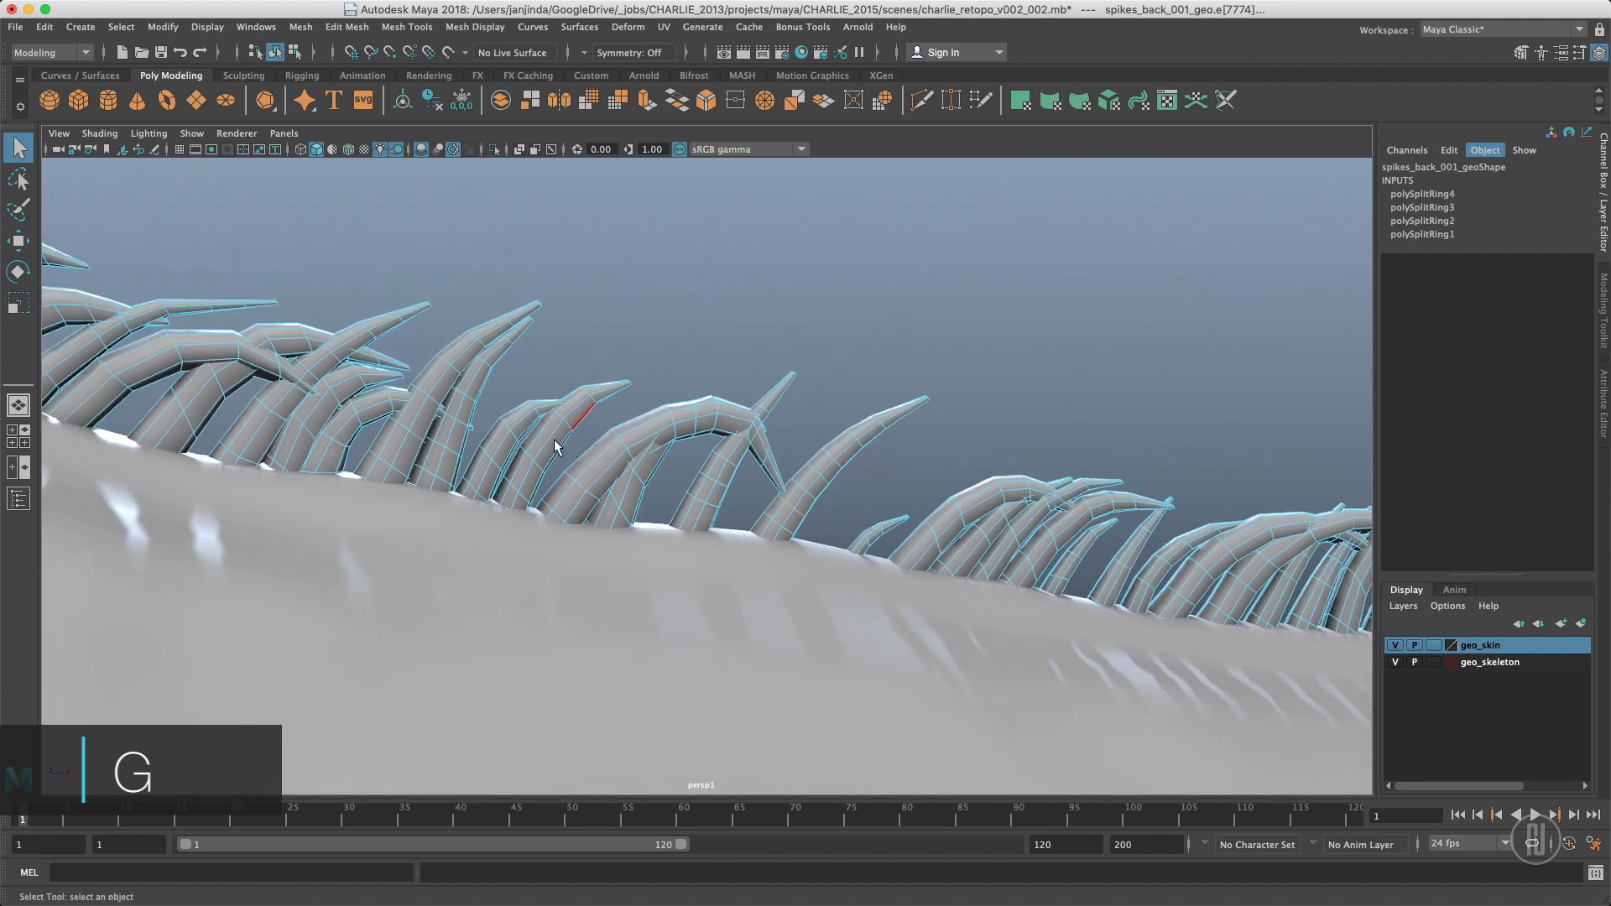
mouse_move(556, 443)
right_down()
mouse_move(781, 285)
mouse_move(206, 382)
right_up()
- Examine the spikes along the iguana's back, from the whole body down to the split spikes
alt+right_drag(579, 369, 235, 369)
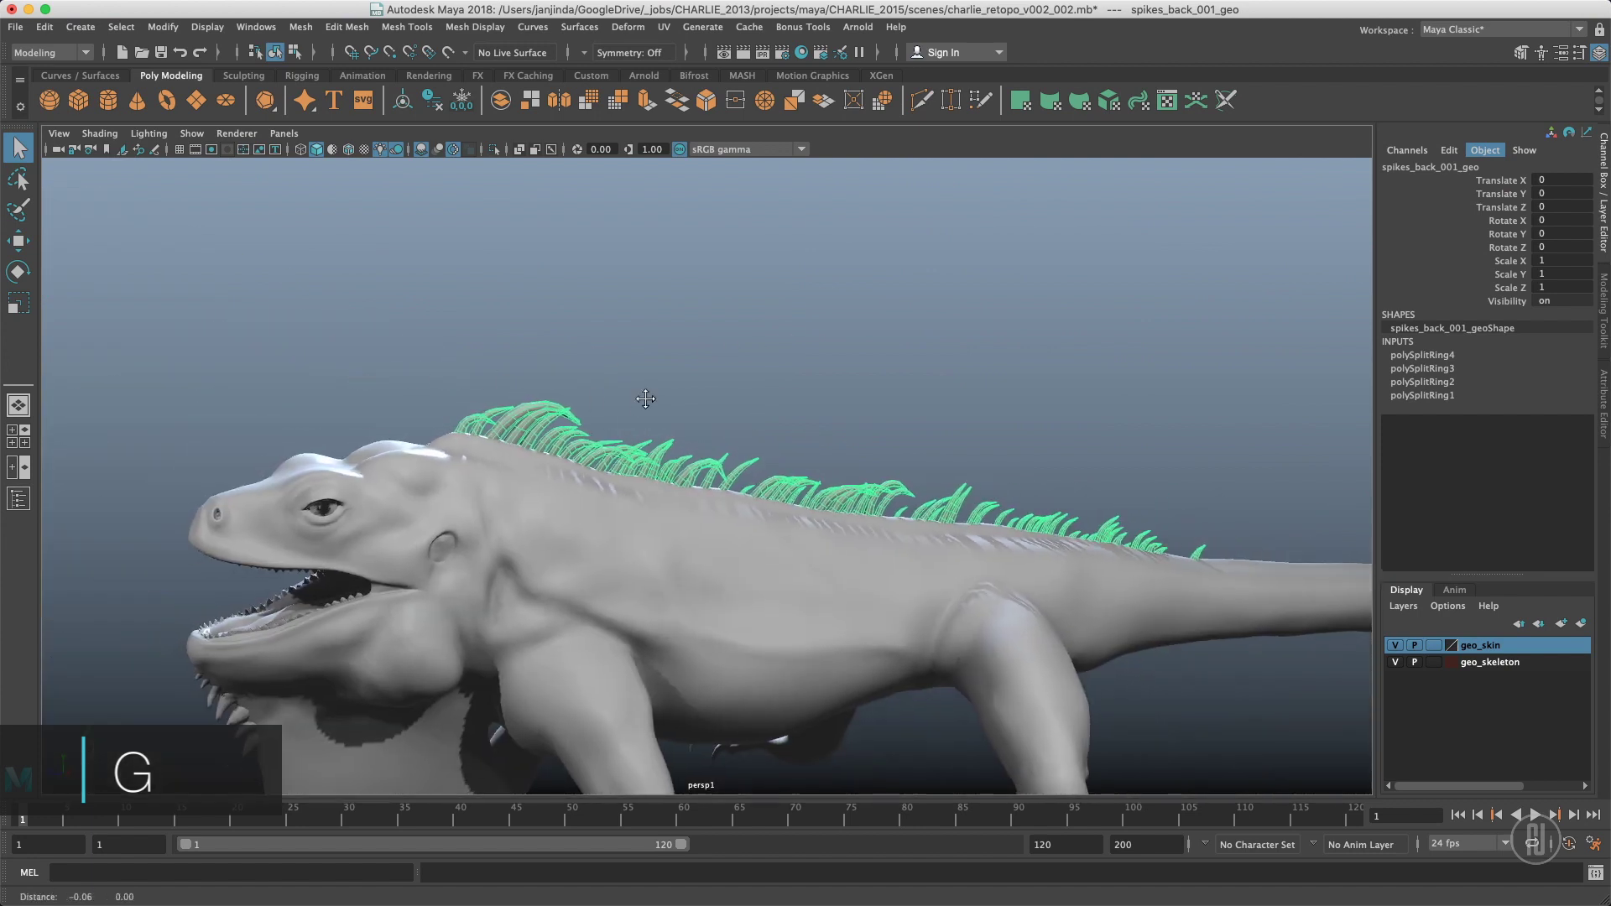
alt+drag(651, 399, 639, 328)
alt+right_drag(639, 330, 598, 332)
alt+drag(613, 336, 672, 324)
alt+right_drag(672, 324, 818, 210)
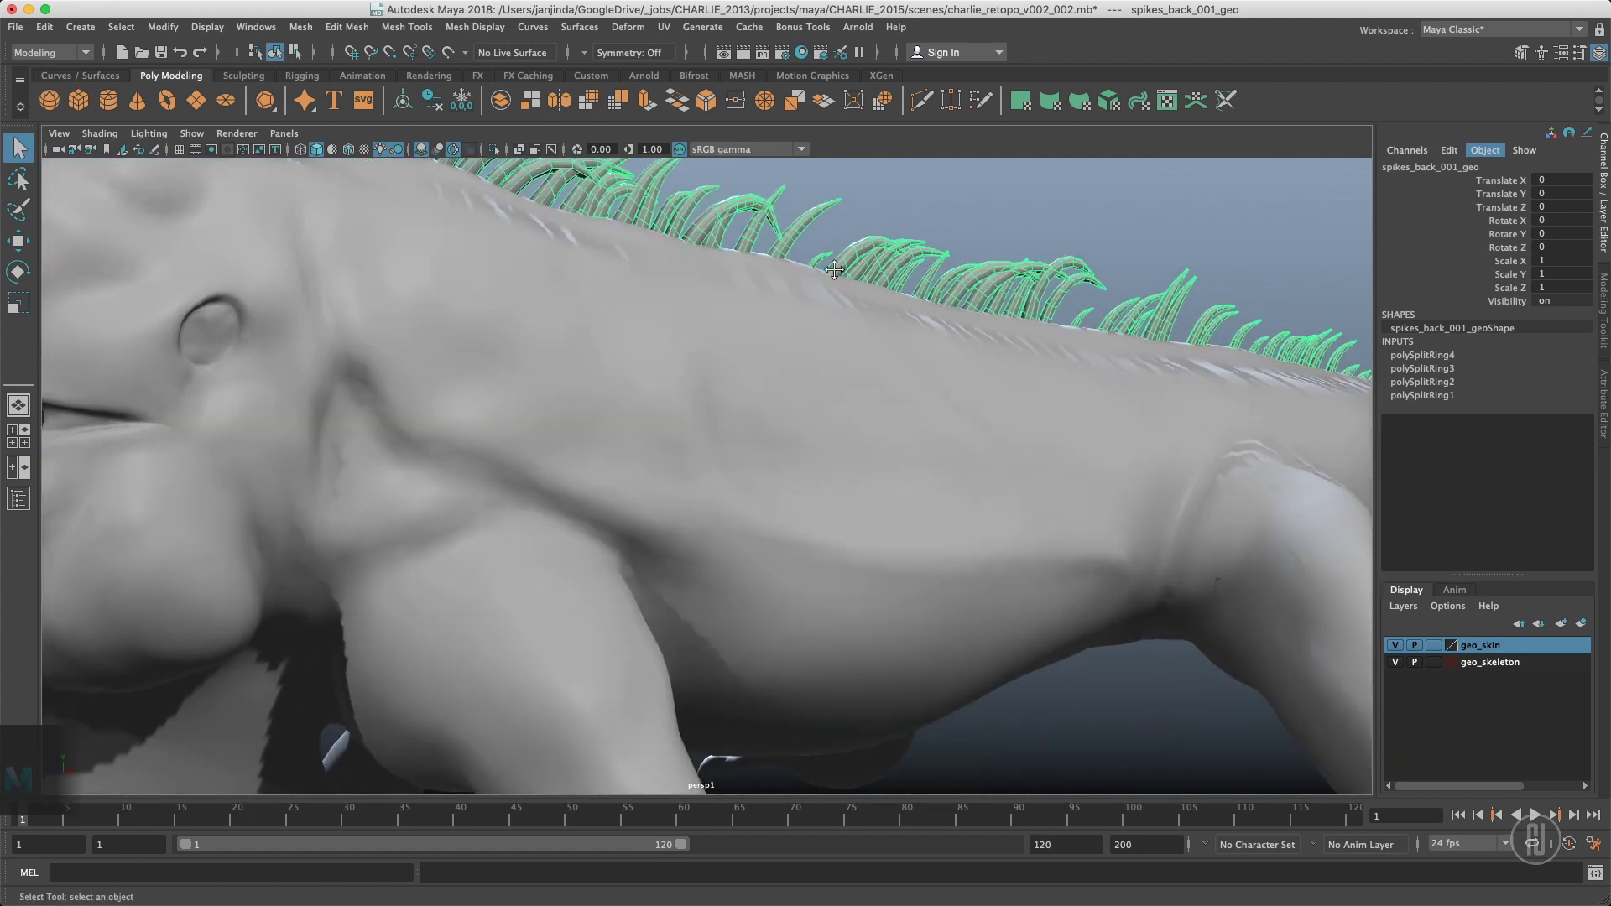
alt+middle_drag(807, 193, 715, 383)
alt+right_drag(714, 384, 933, 357)
alt+drag(899, 349, 890, 346)
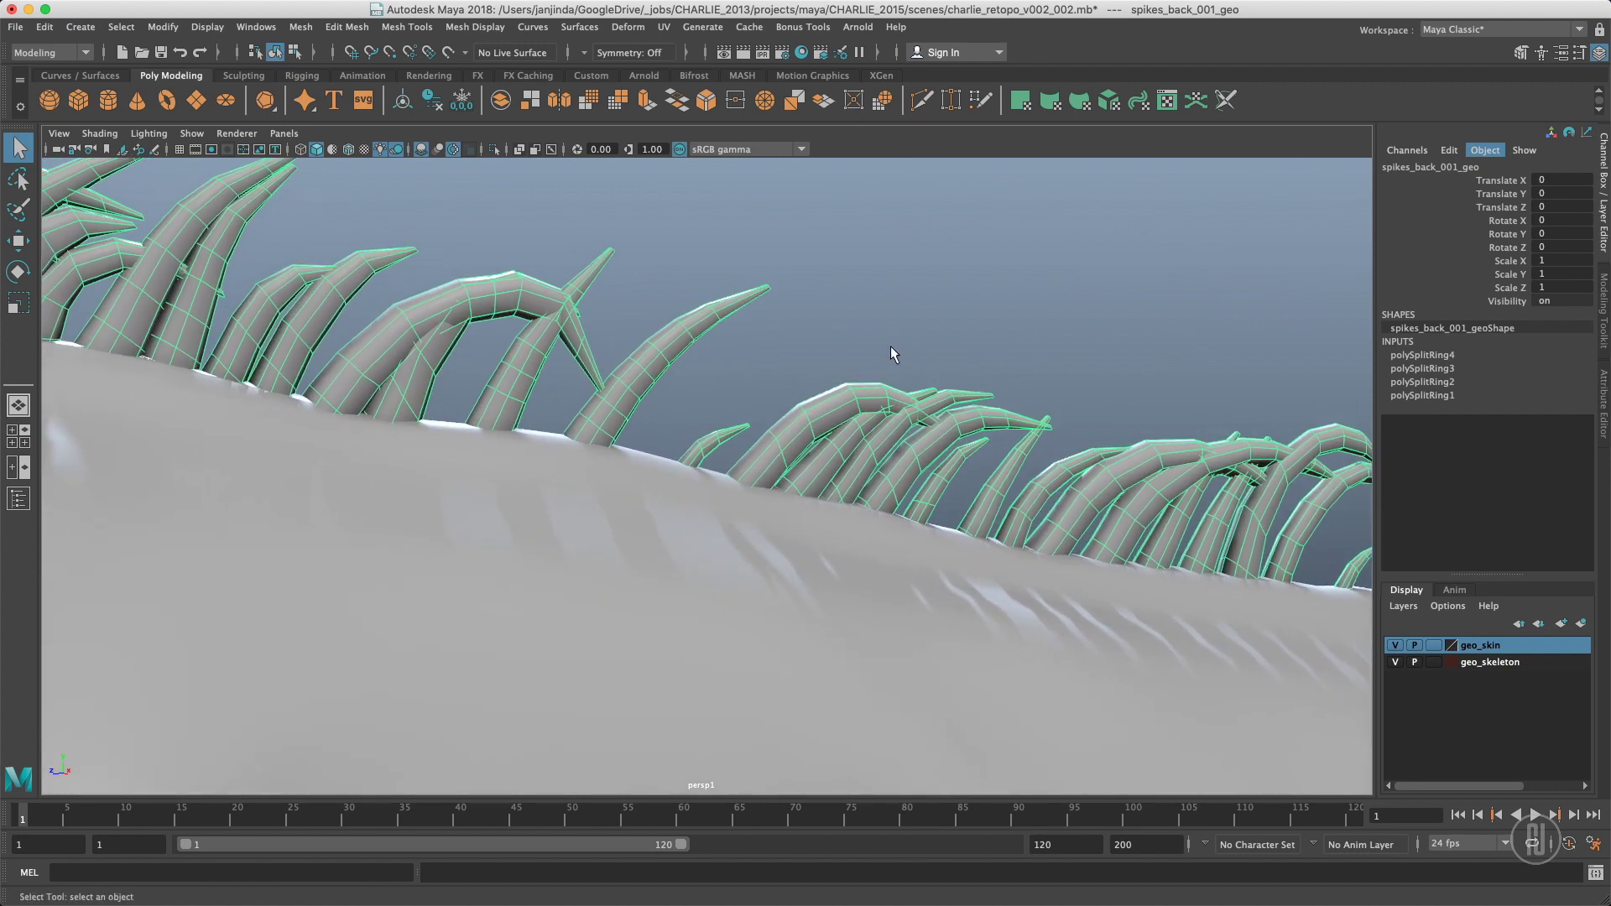
- Delete the construction history of the back spikes mesh, deselect the mesh and select it again
click(43, 26)
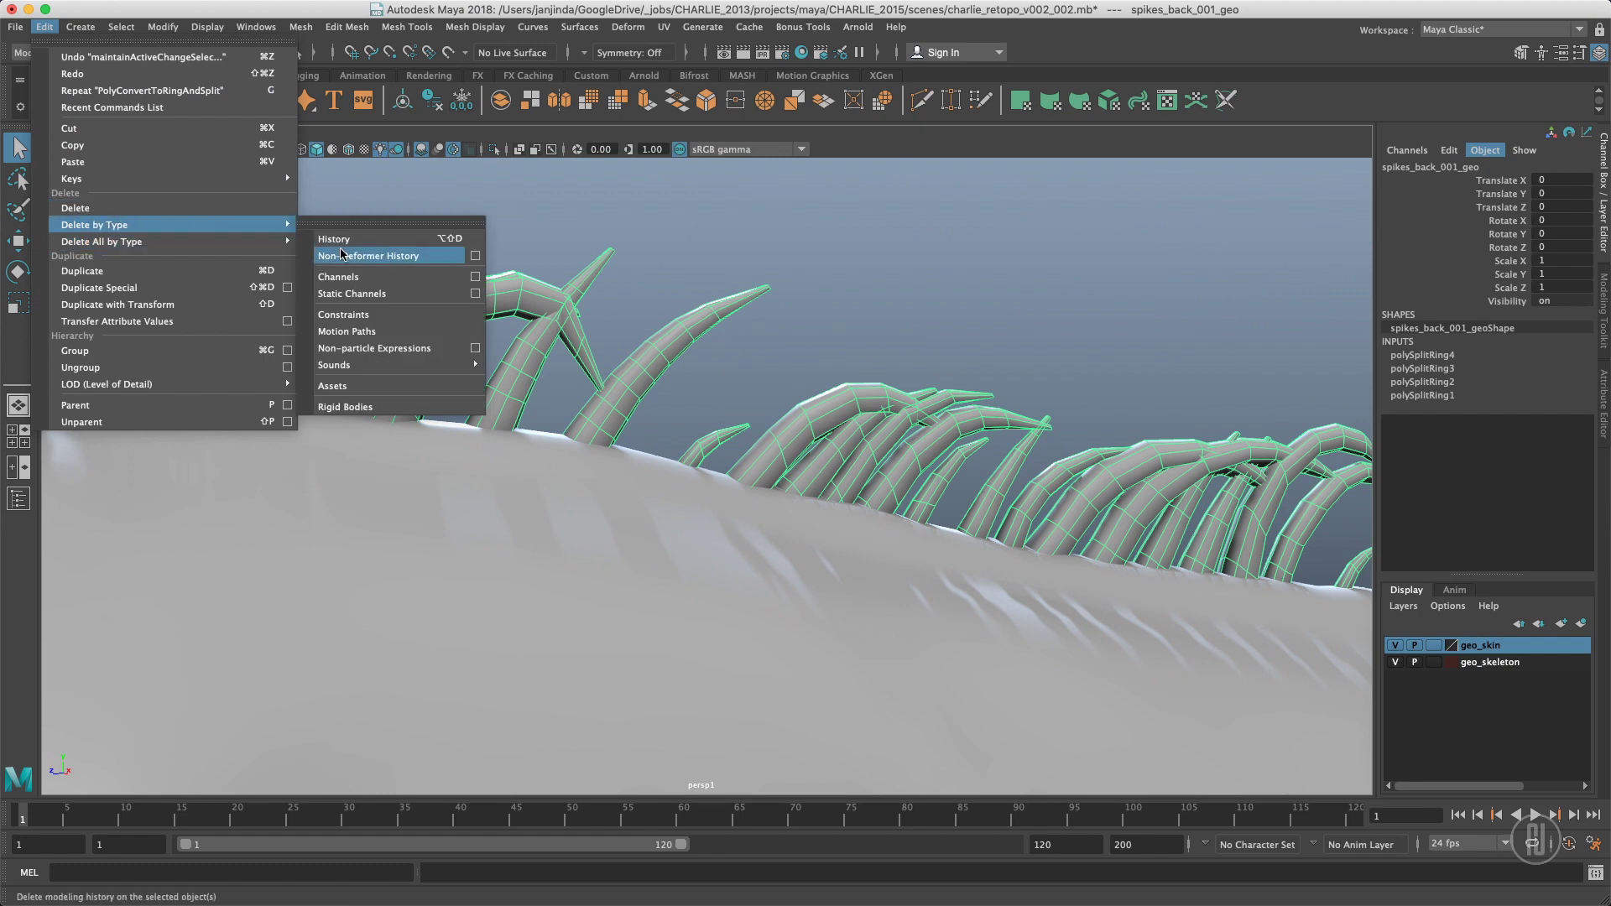
click(869, 231)
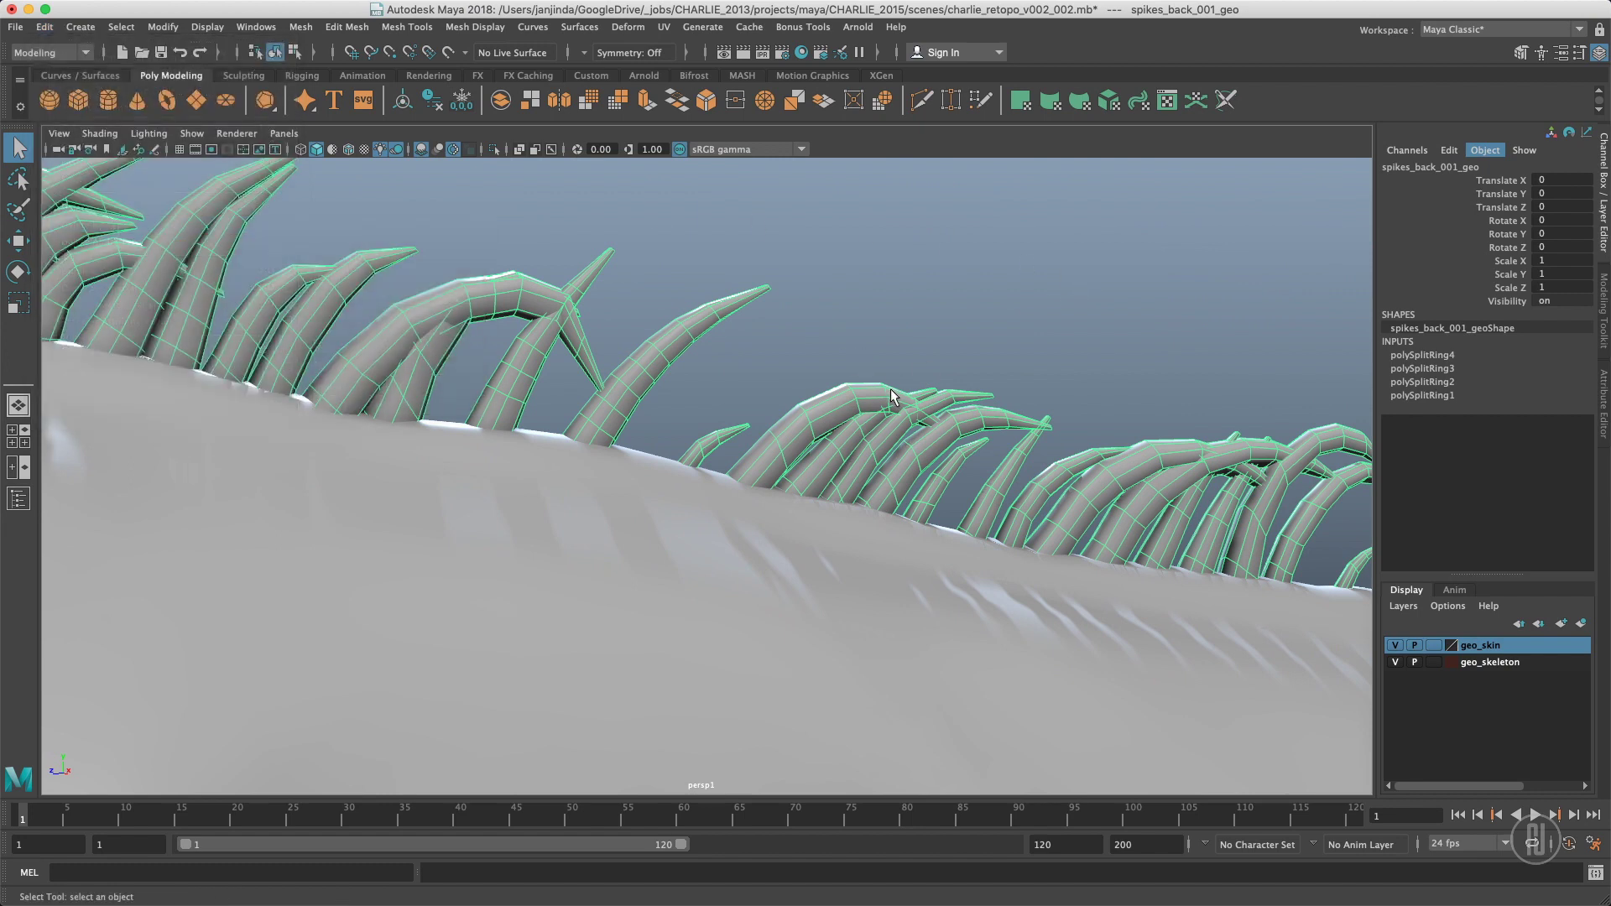
key(alt+shift+d)
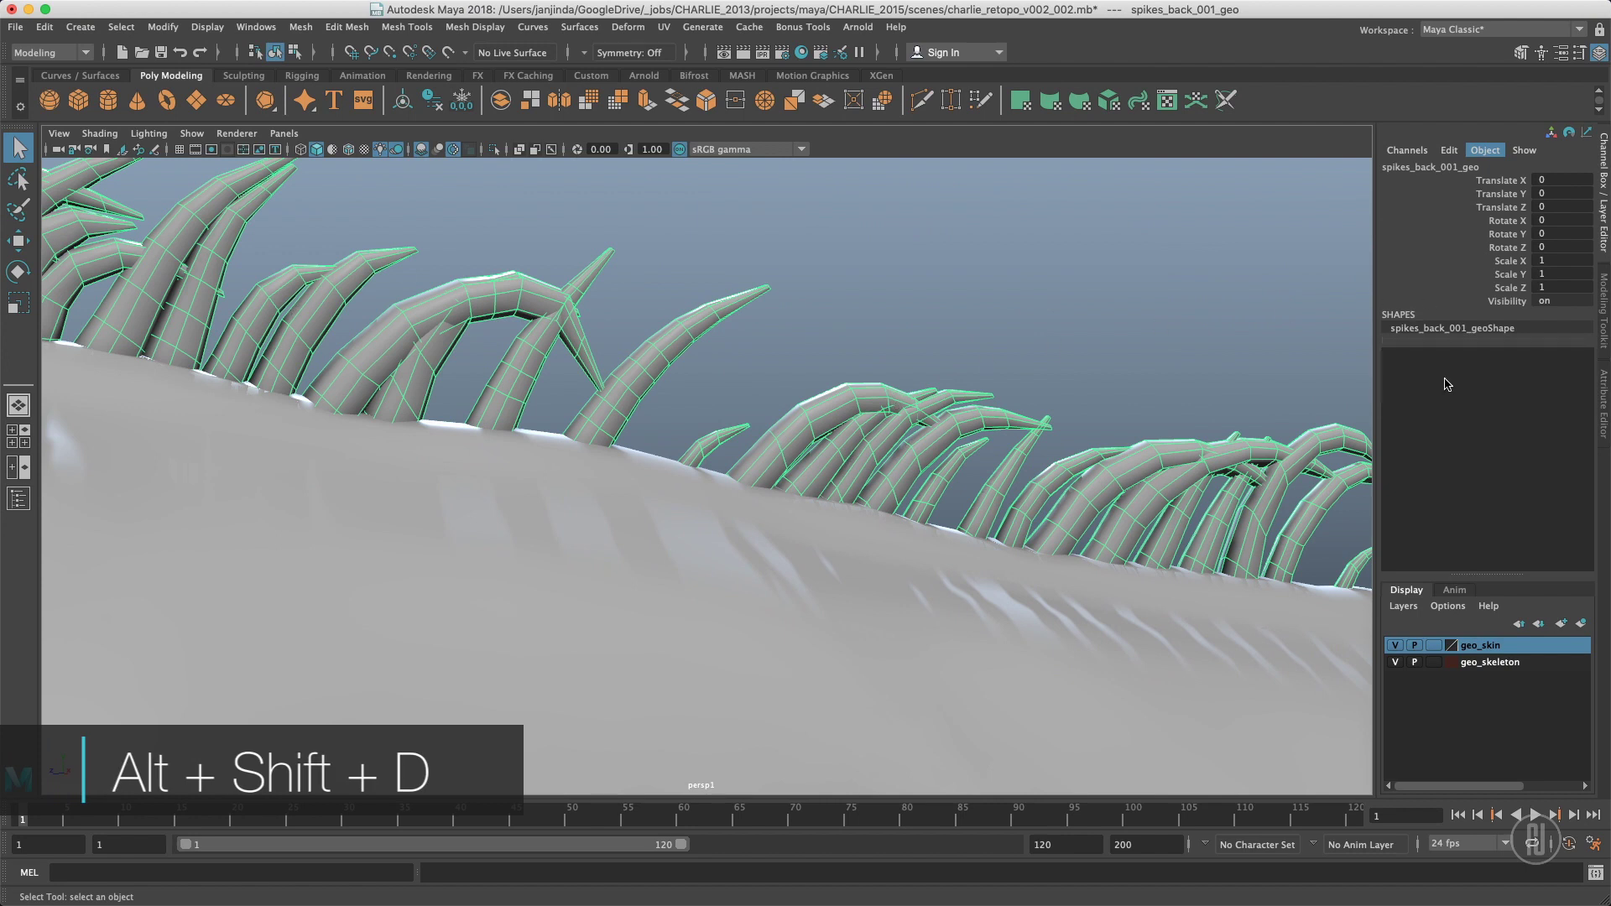
click(829, 353)
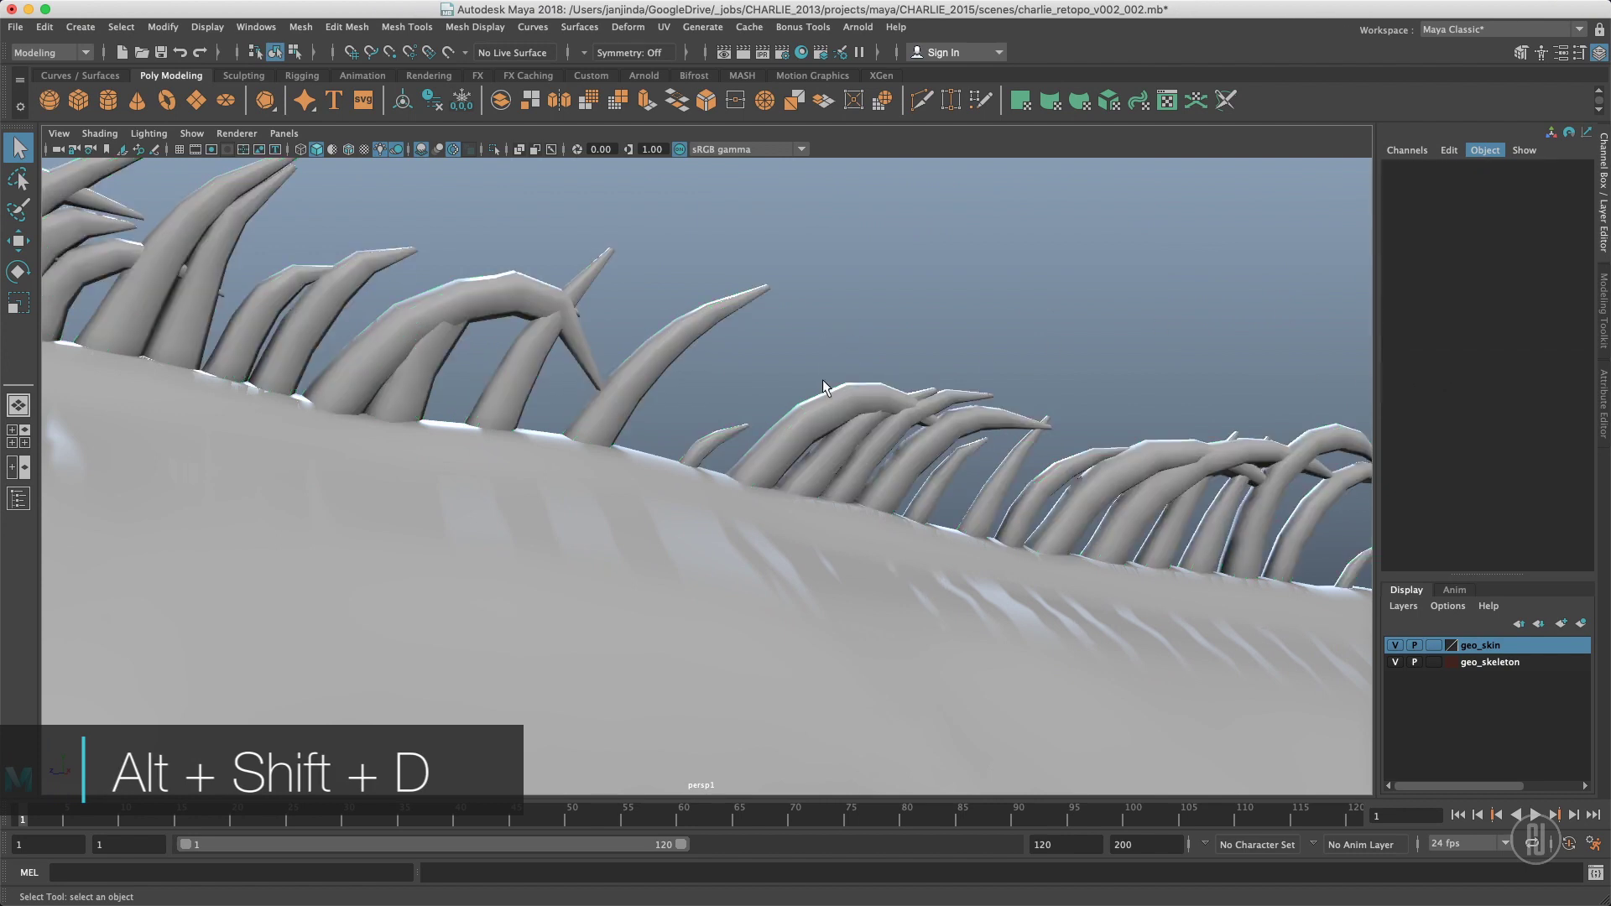
click(809, 411)
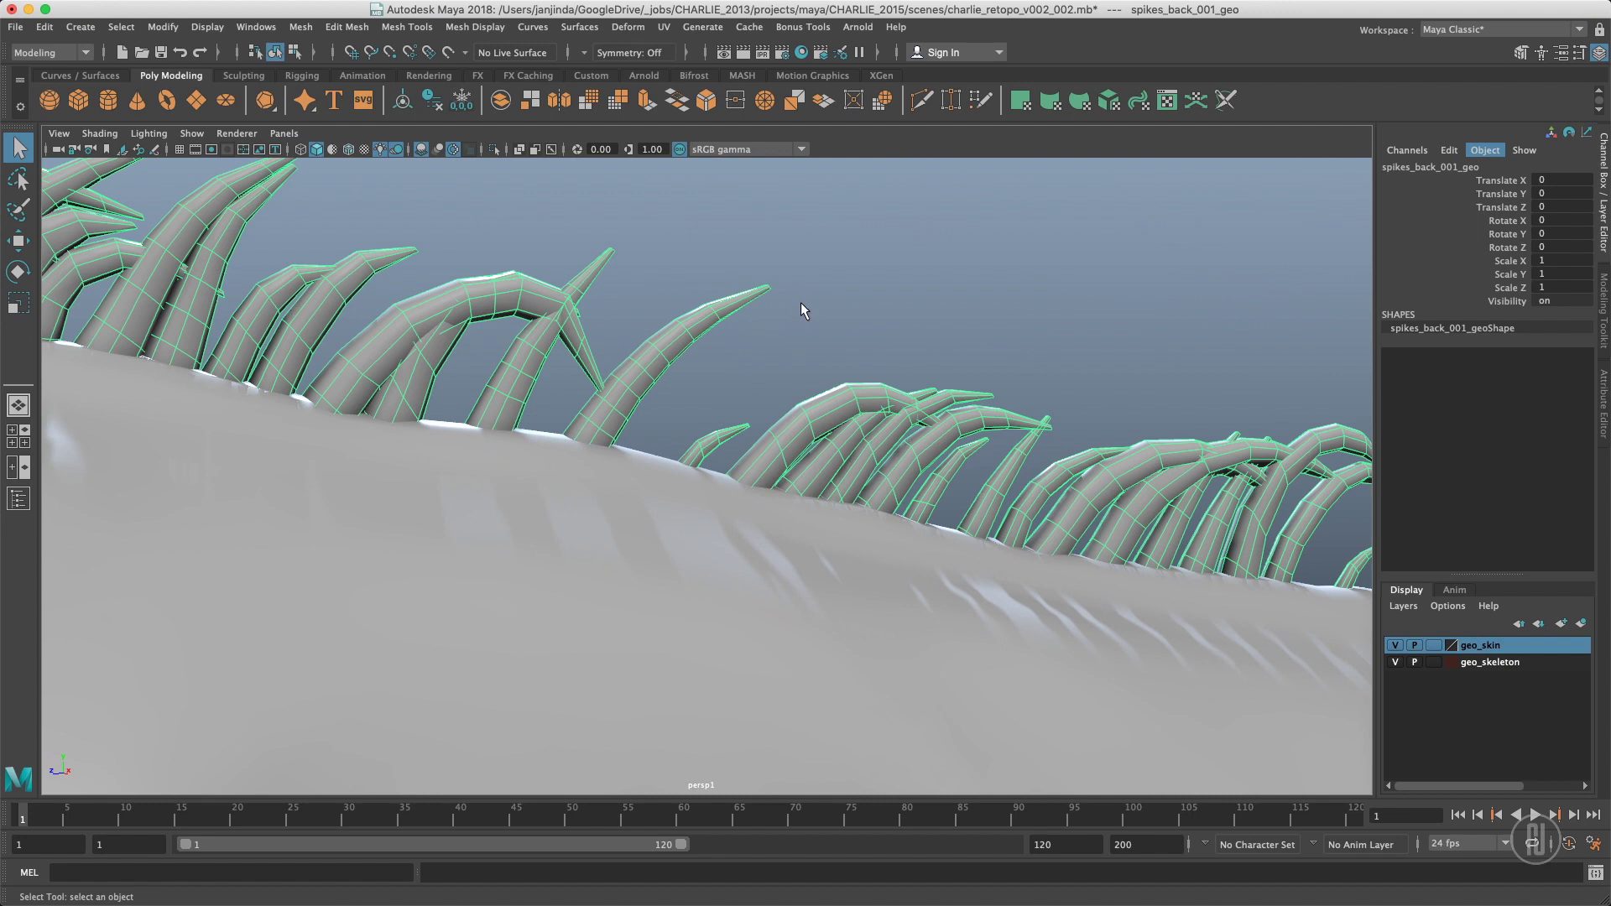
- Examine the whole iguana from head to tail with the back spikes still selected
alt+right_drag(862, 300, 520, 312)
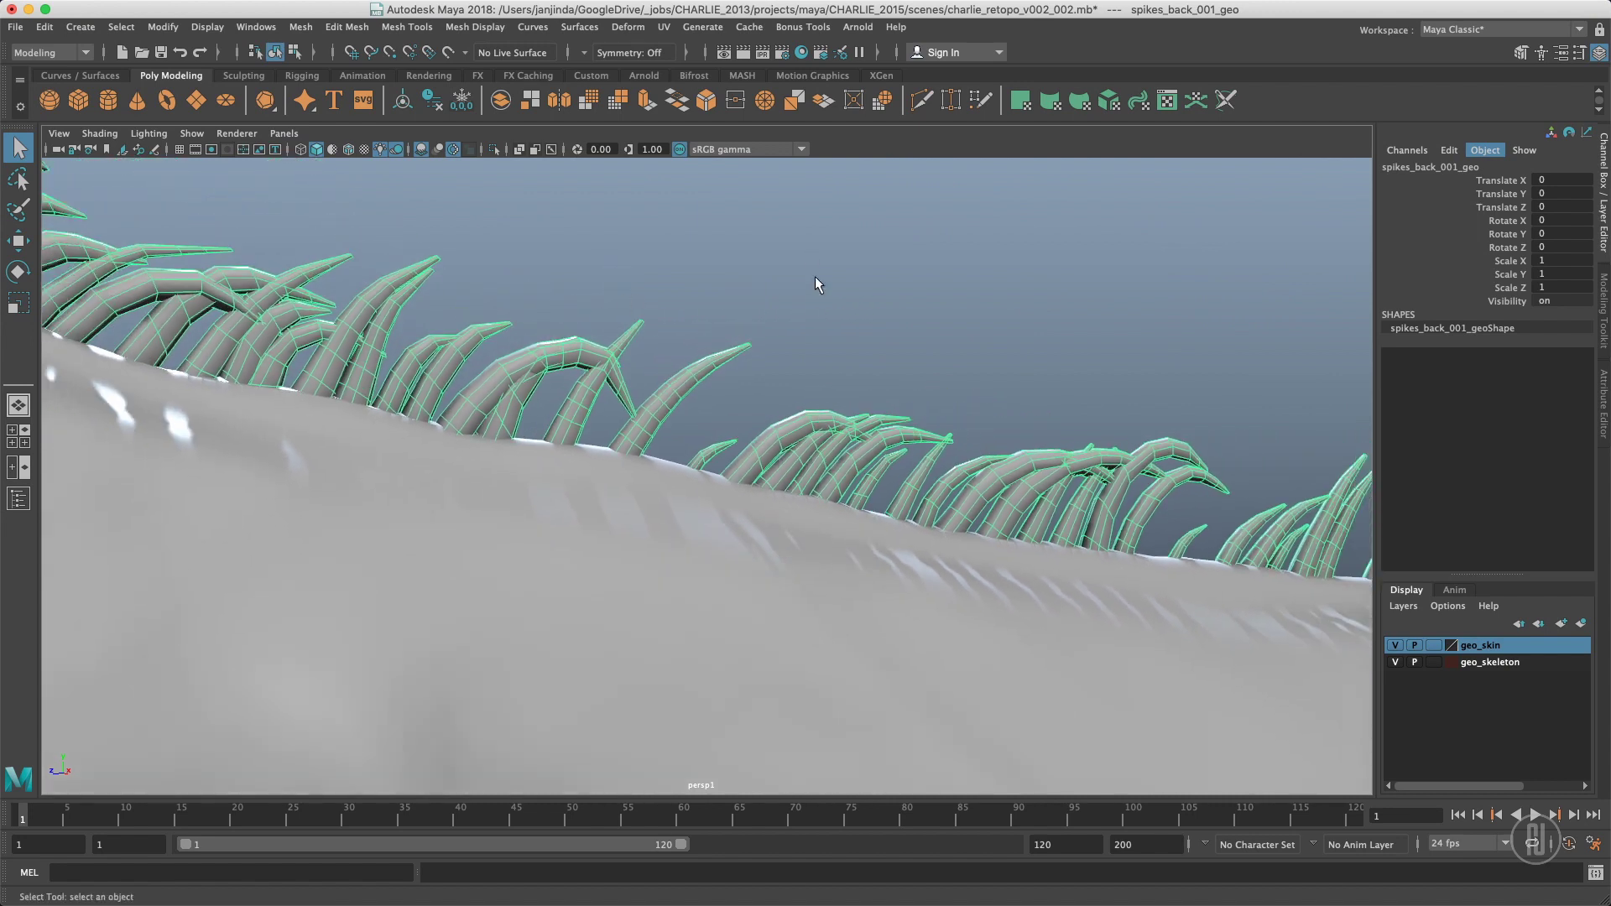
alt+right_drag(816, 280, 252, 335)
alt+drag(576, 369, 662, 360)
alt+right_drag(662, 360, 234, 367)
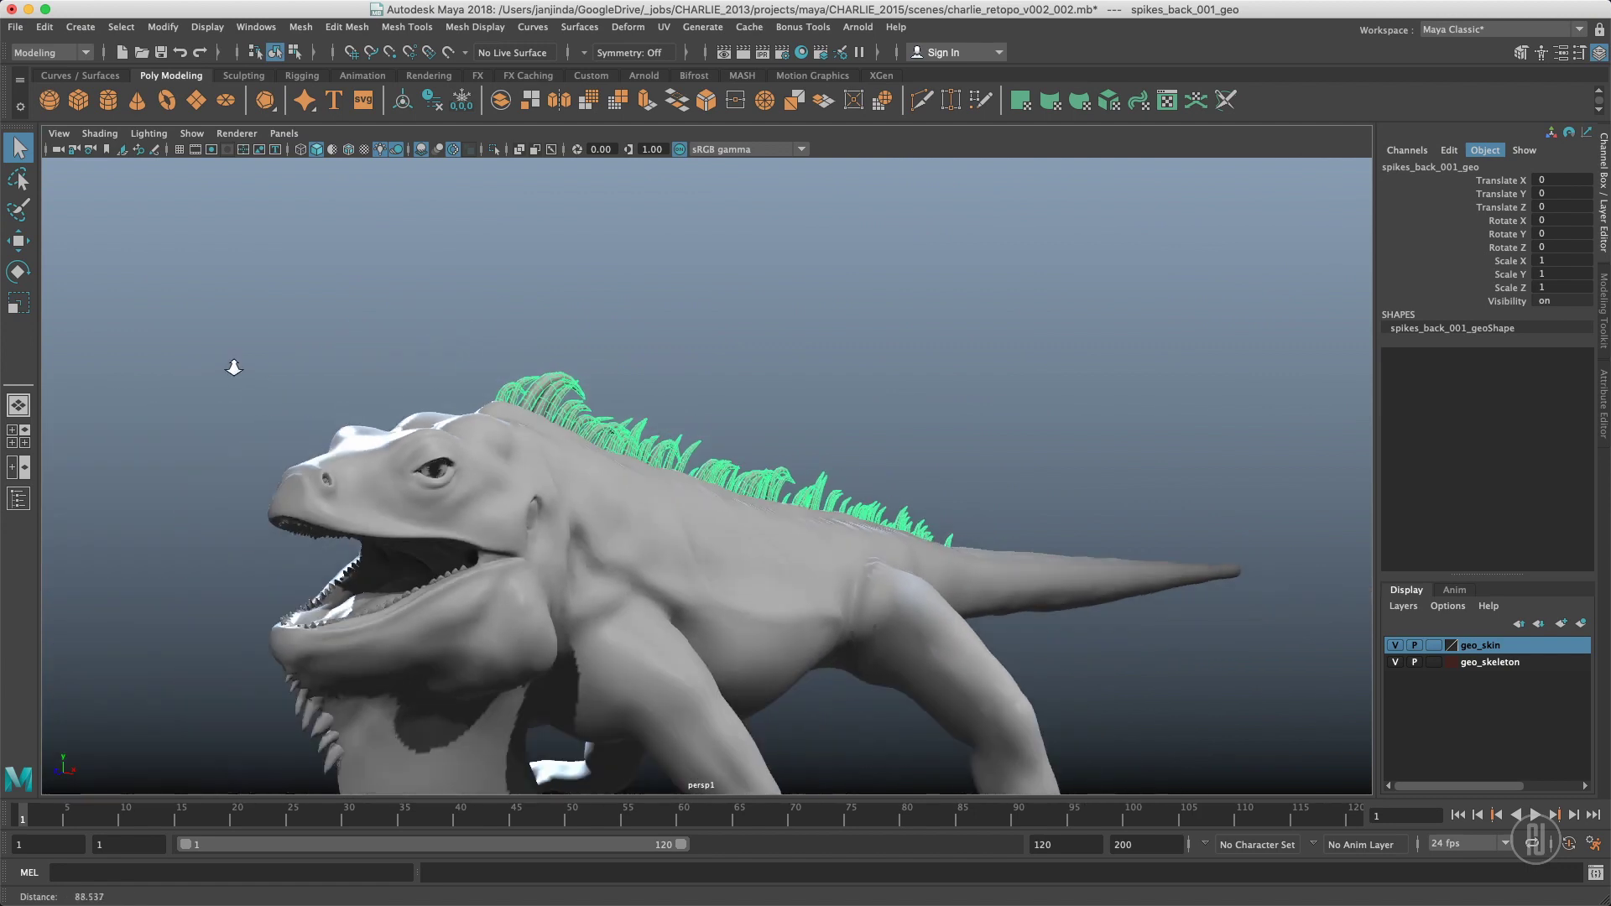
alt+middle_drag(616, 327, 667, 176)
alt+right_drag(751, 356, 638, 361)
alt+drag(737, 363, 617, 361)
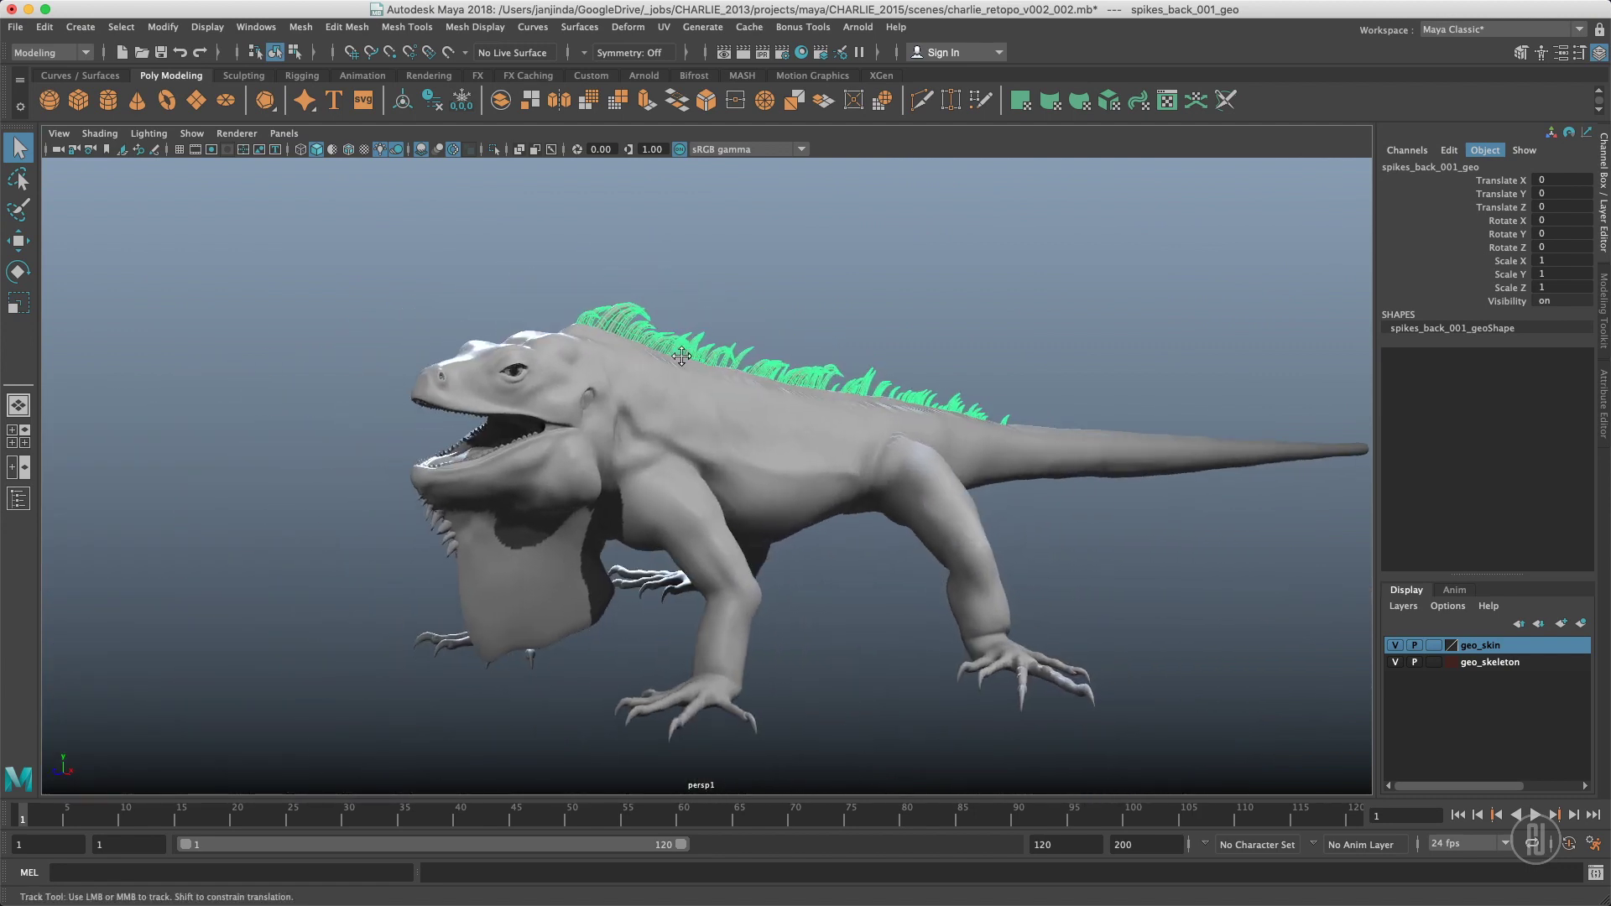
alt+middle_drag(713, 391, 587, 350)
alt+right_drag(588, 349, 690, 397)
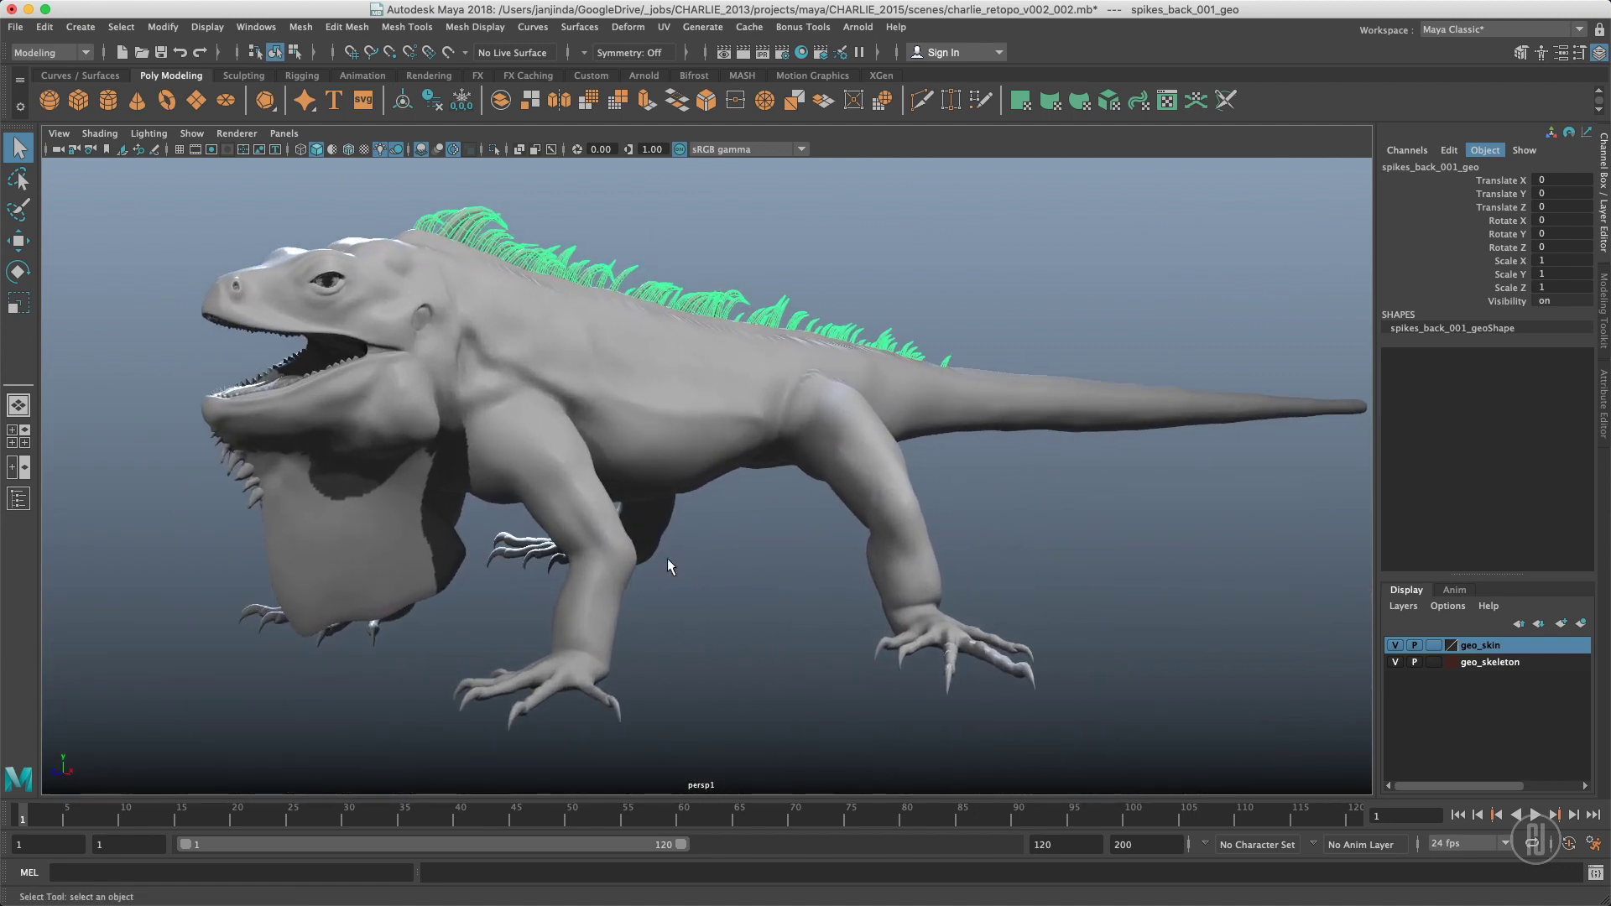